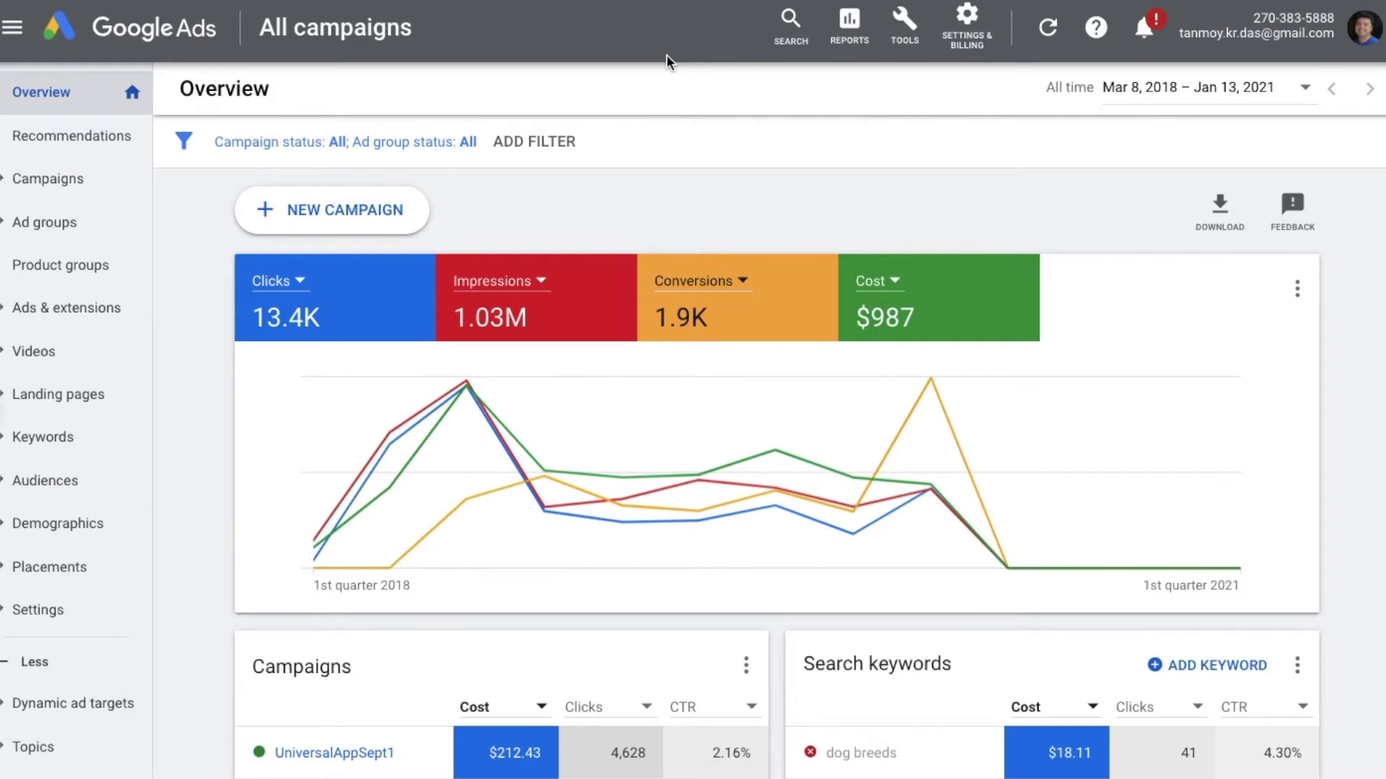
Open the YouTube linking details from the account's linked accounts.
click(980, 36)
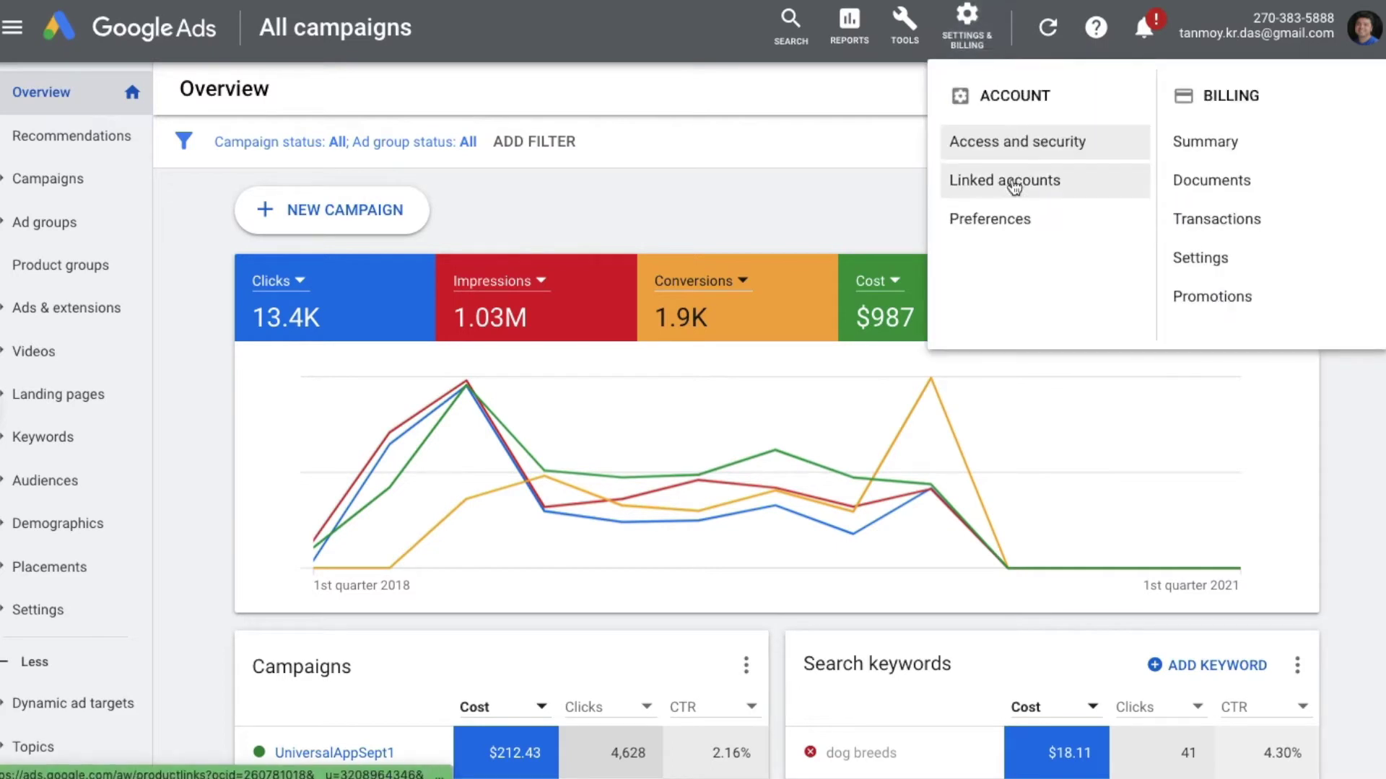
click(1047, 182)
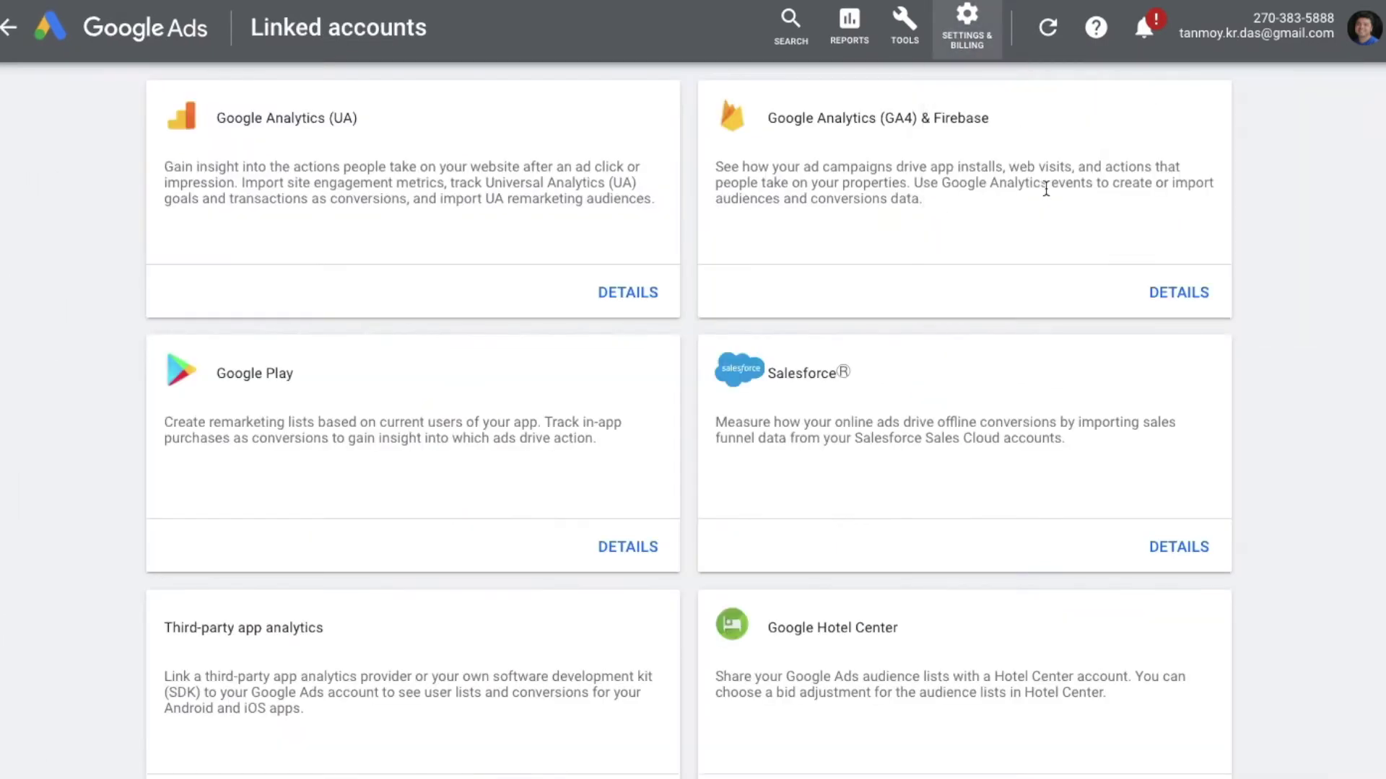
scroll(1282, 380, down, 1)
scroll(1282, 381, down, 8)
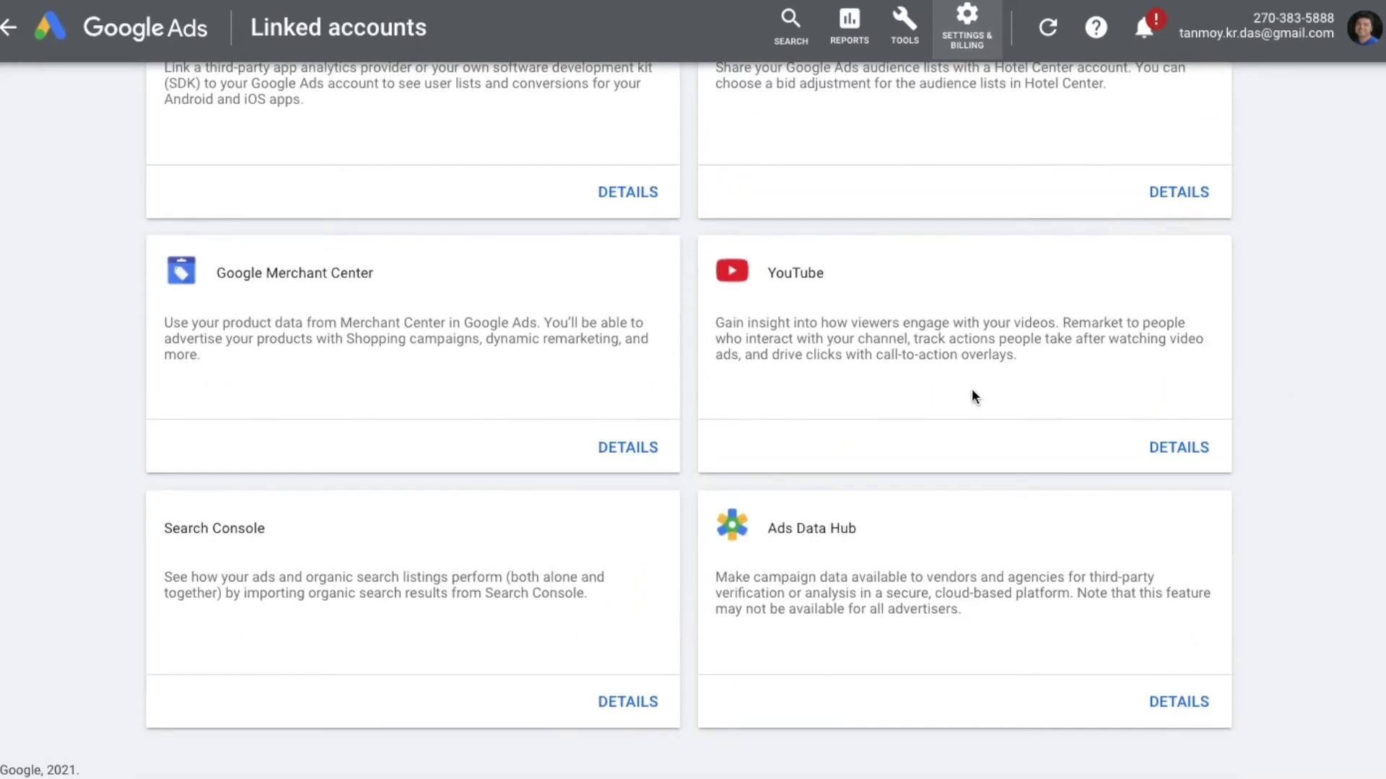
click(1193, 453)
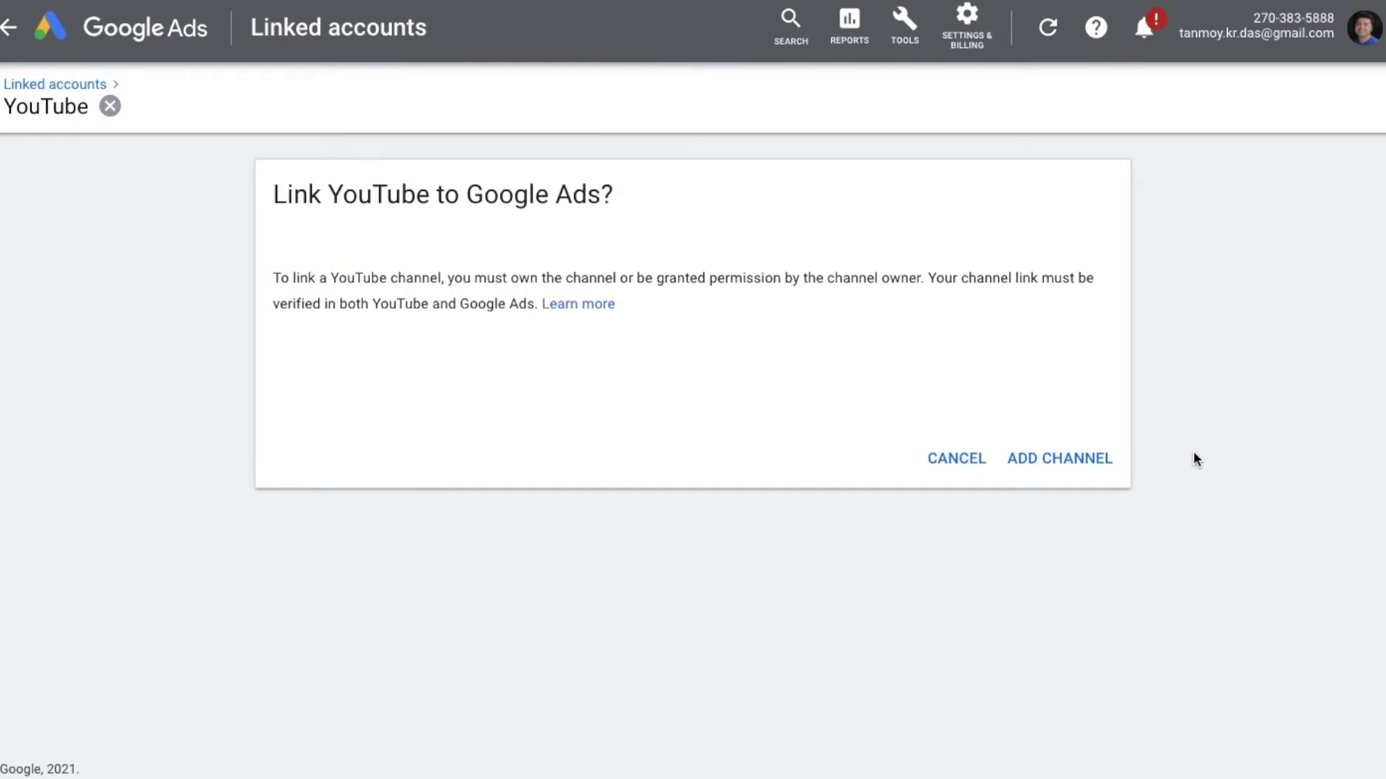
Start adding a YouTube channel, search for "IPL", and select the IPL Highlights 2020 channel.
click(1066, 471)
click(709, 433)
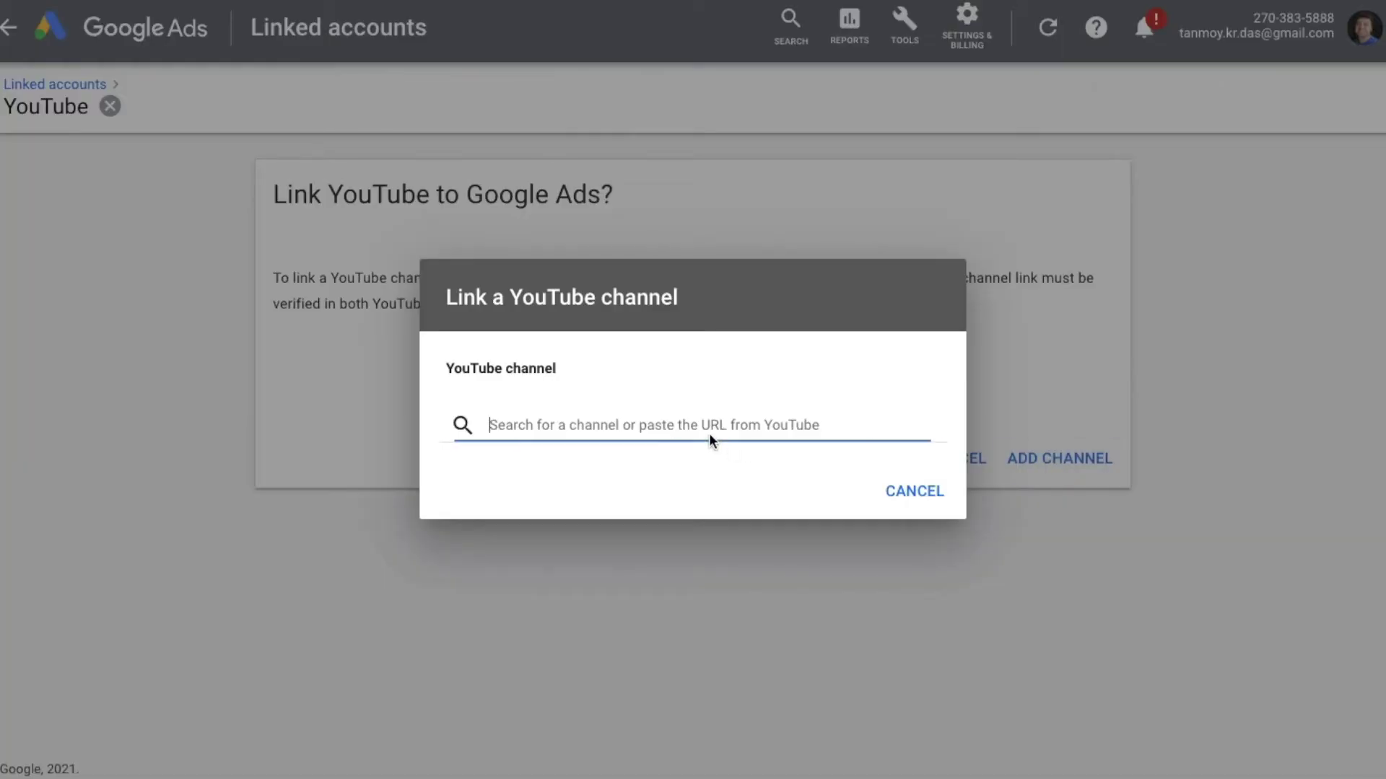
text(IPL)
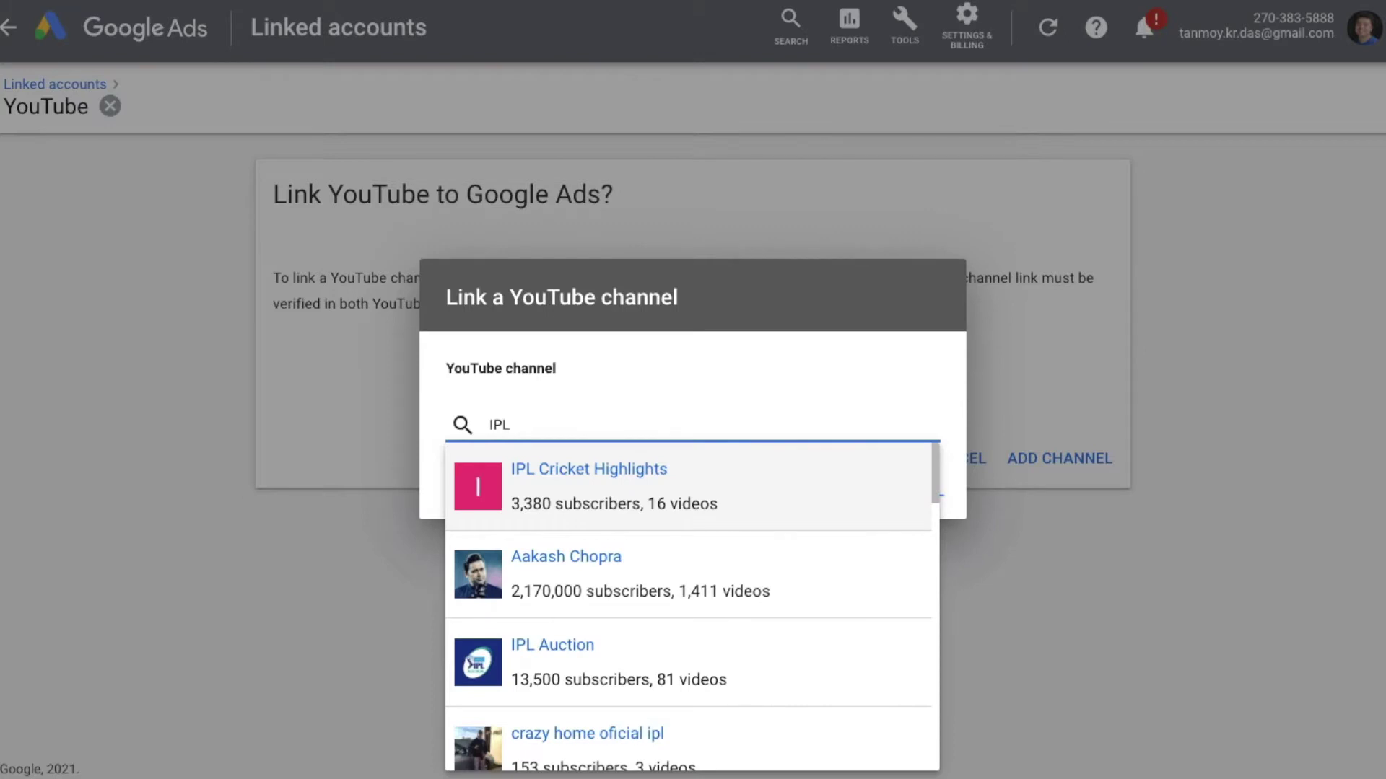
scroll(808, 597, down, 3)
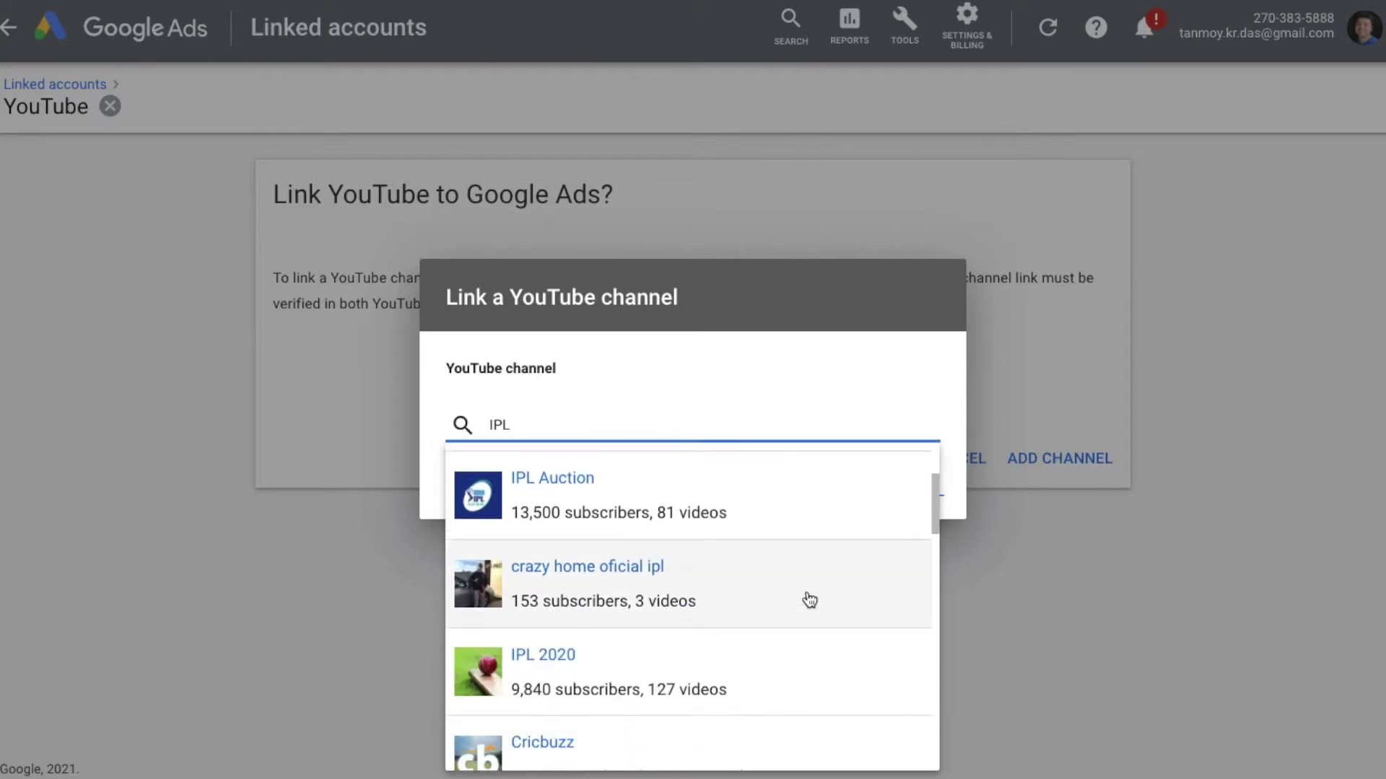
scroll(809, 600, down, 3)
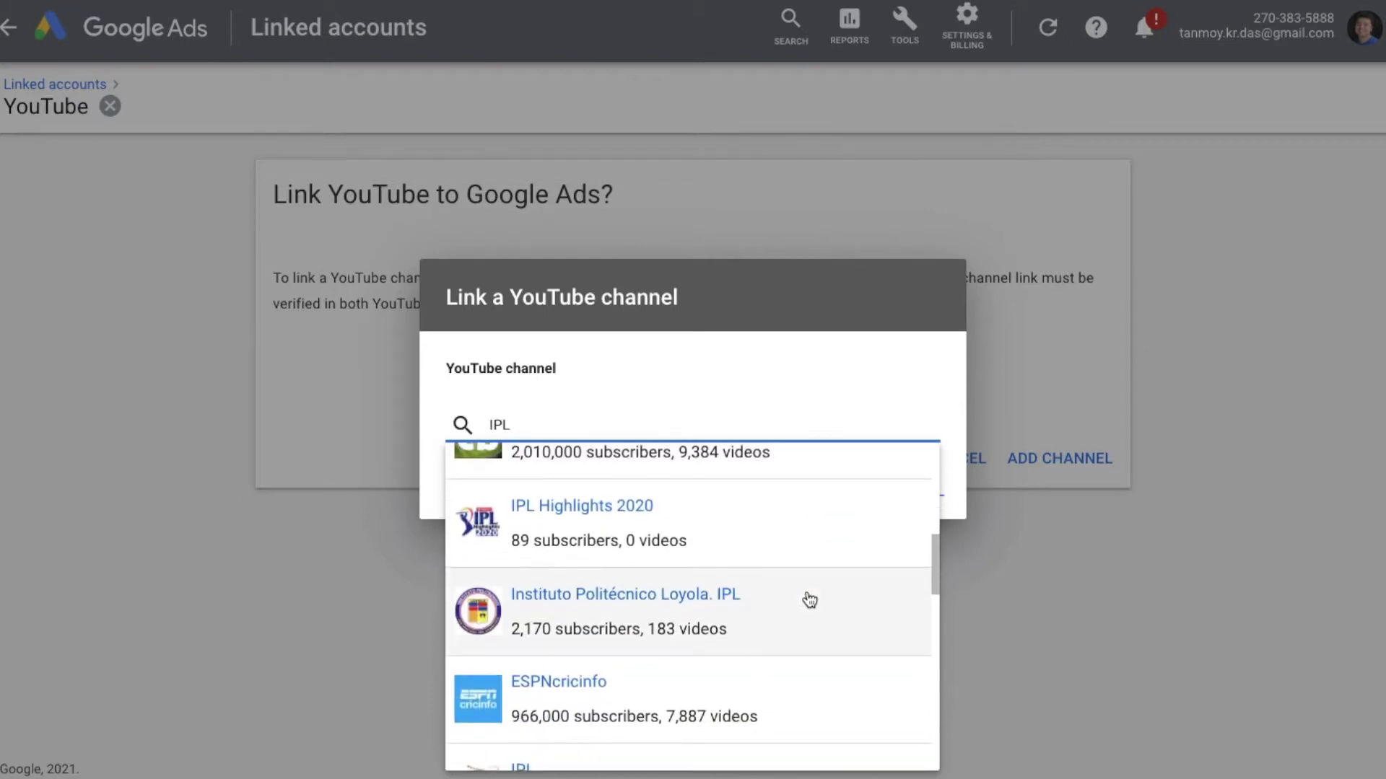
scroll(808, 575, down, 1)
scroll(804, 576, up, 2)
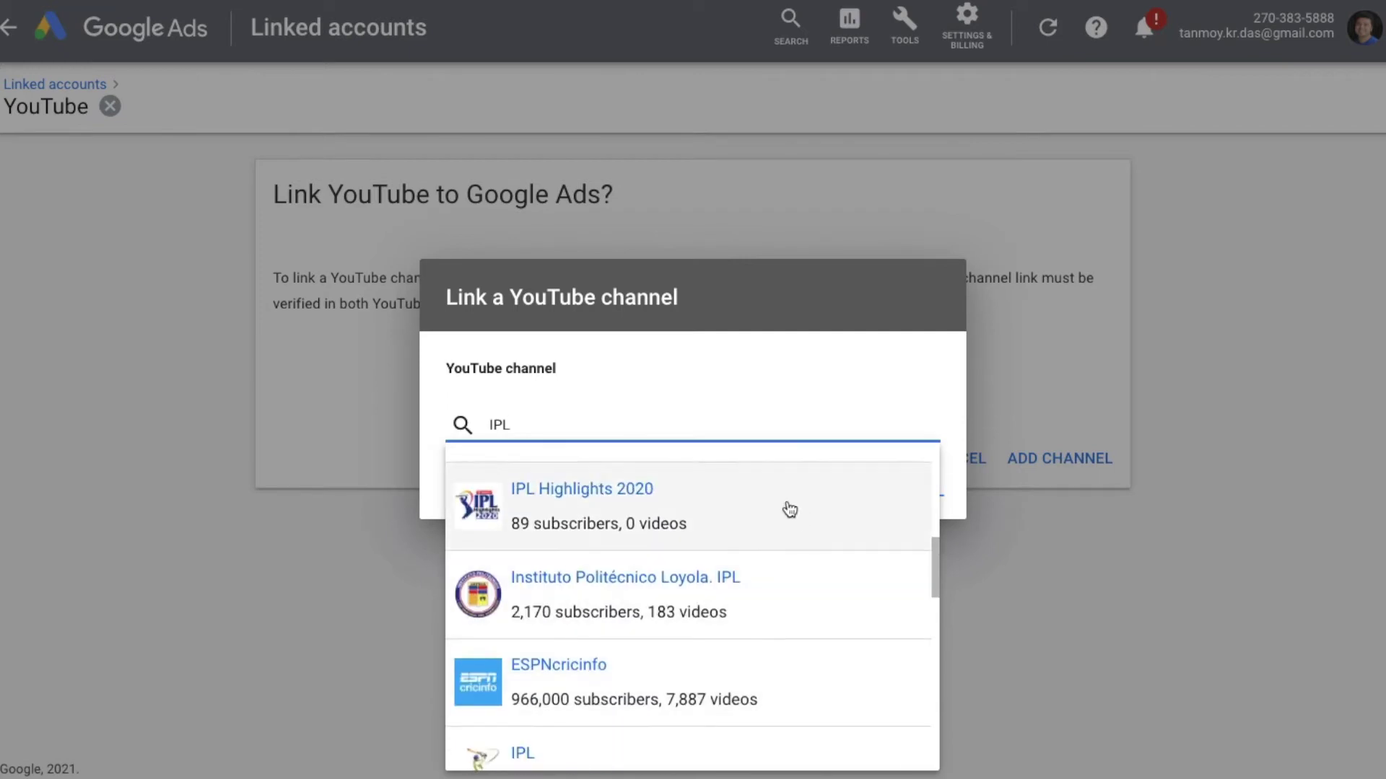
click(788, 508)
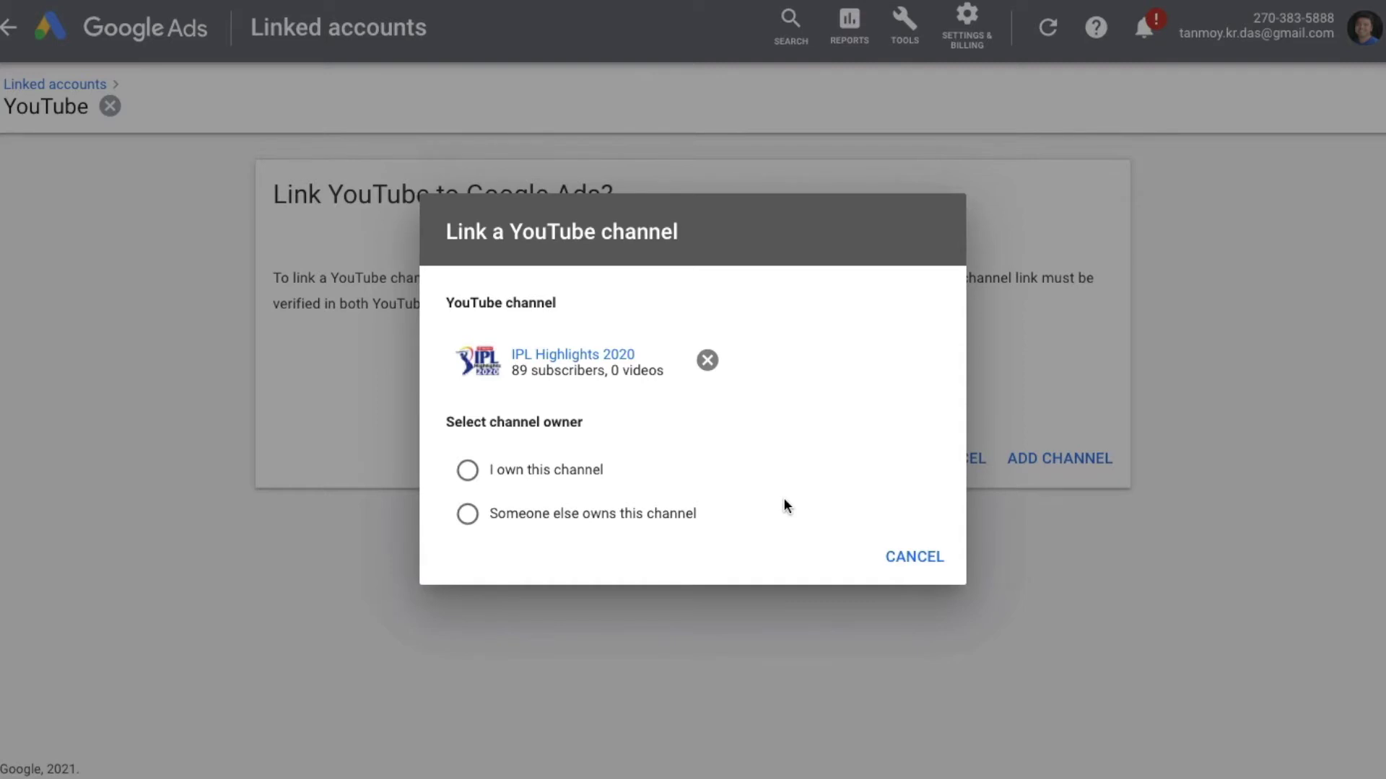
Set the channel owner to "I own this channel", then cancel the linking and return to the campaigns overview.
click(549, 480)
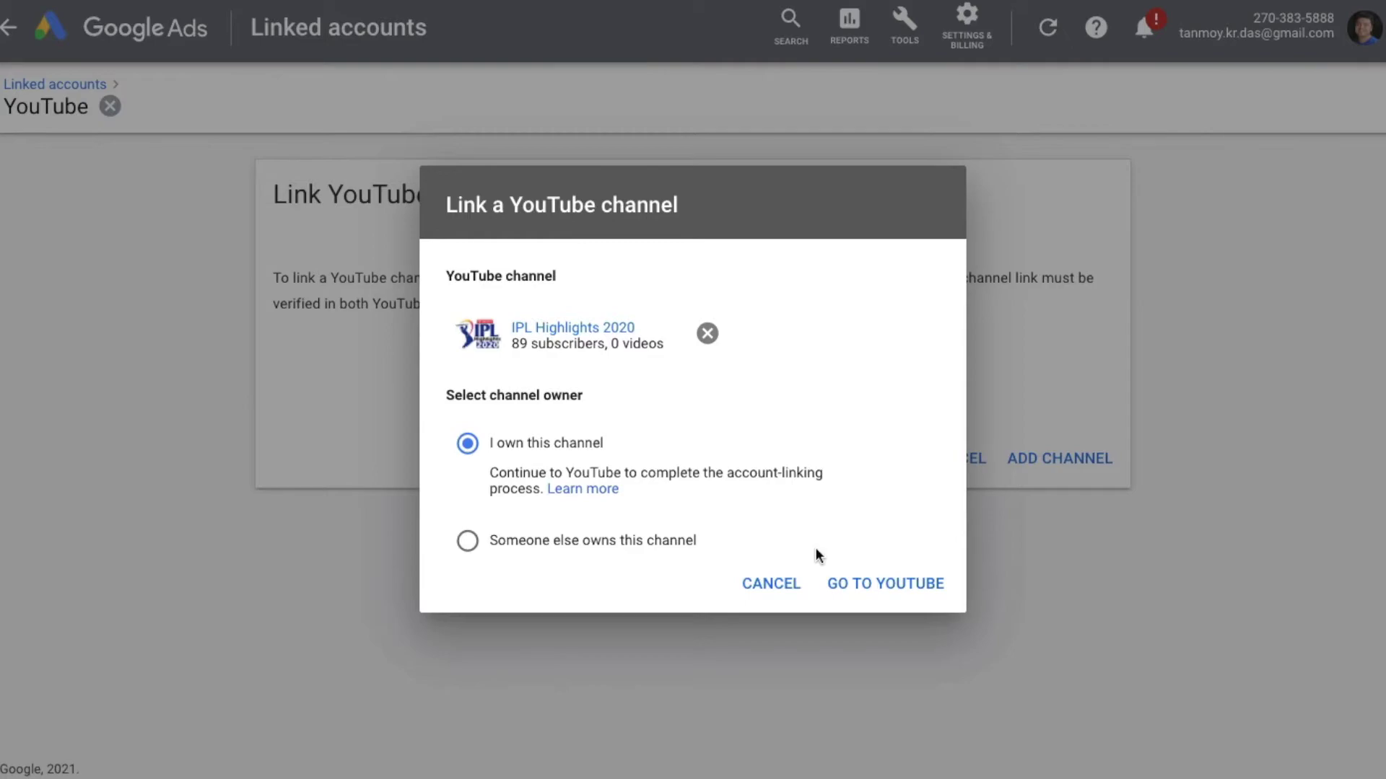
click(786, 586)
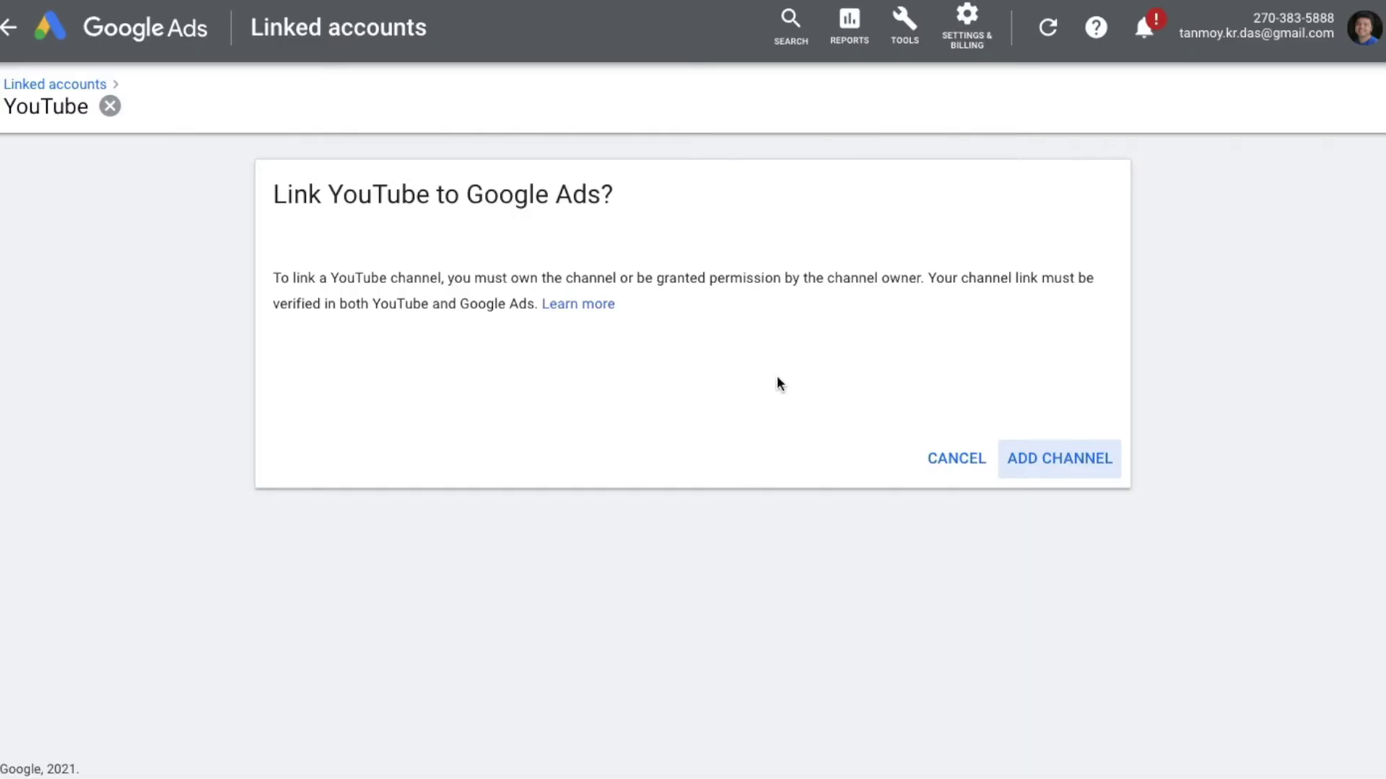
click(163, 44)
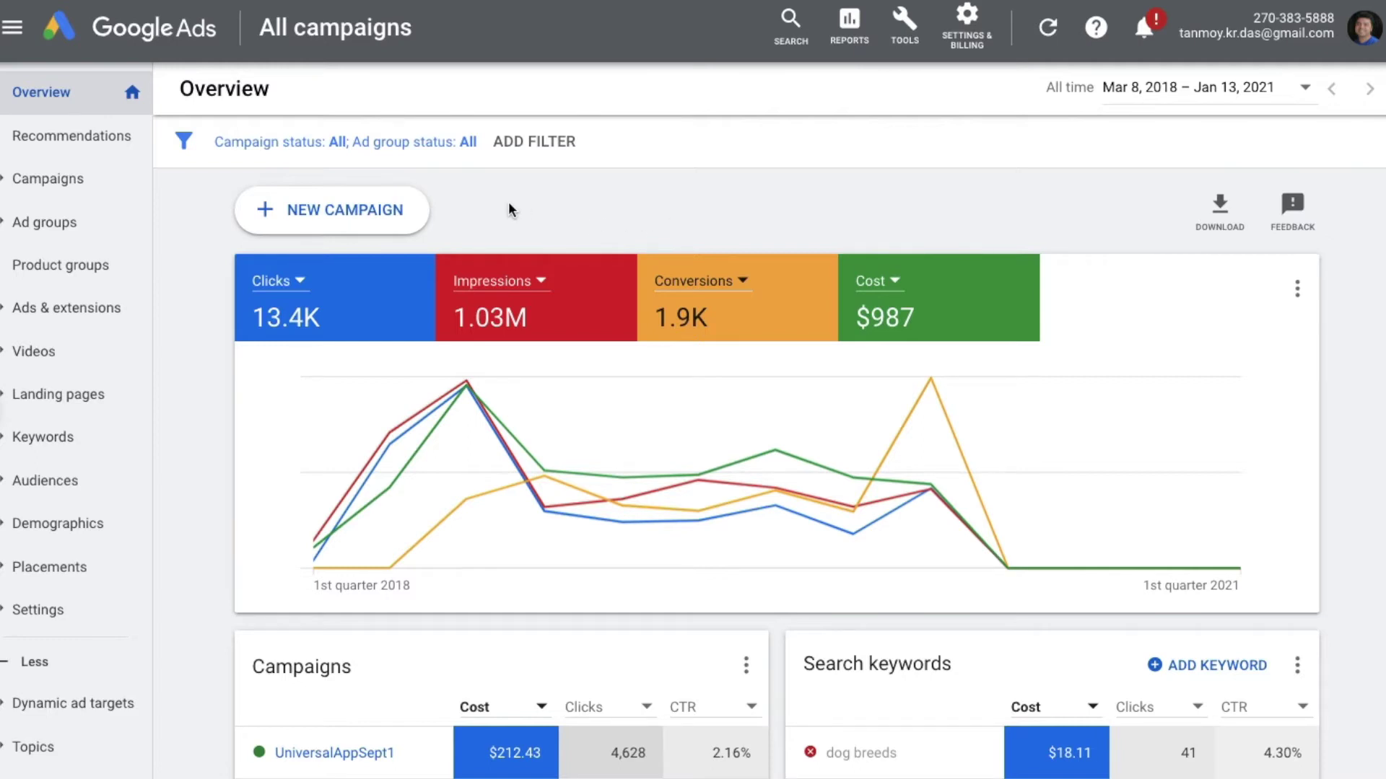
Create a new campaign with the Sales goal and the Video campaign type, and continue to its settings.
click(371, 212)
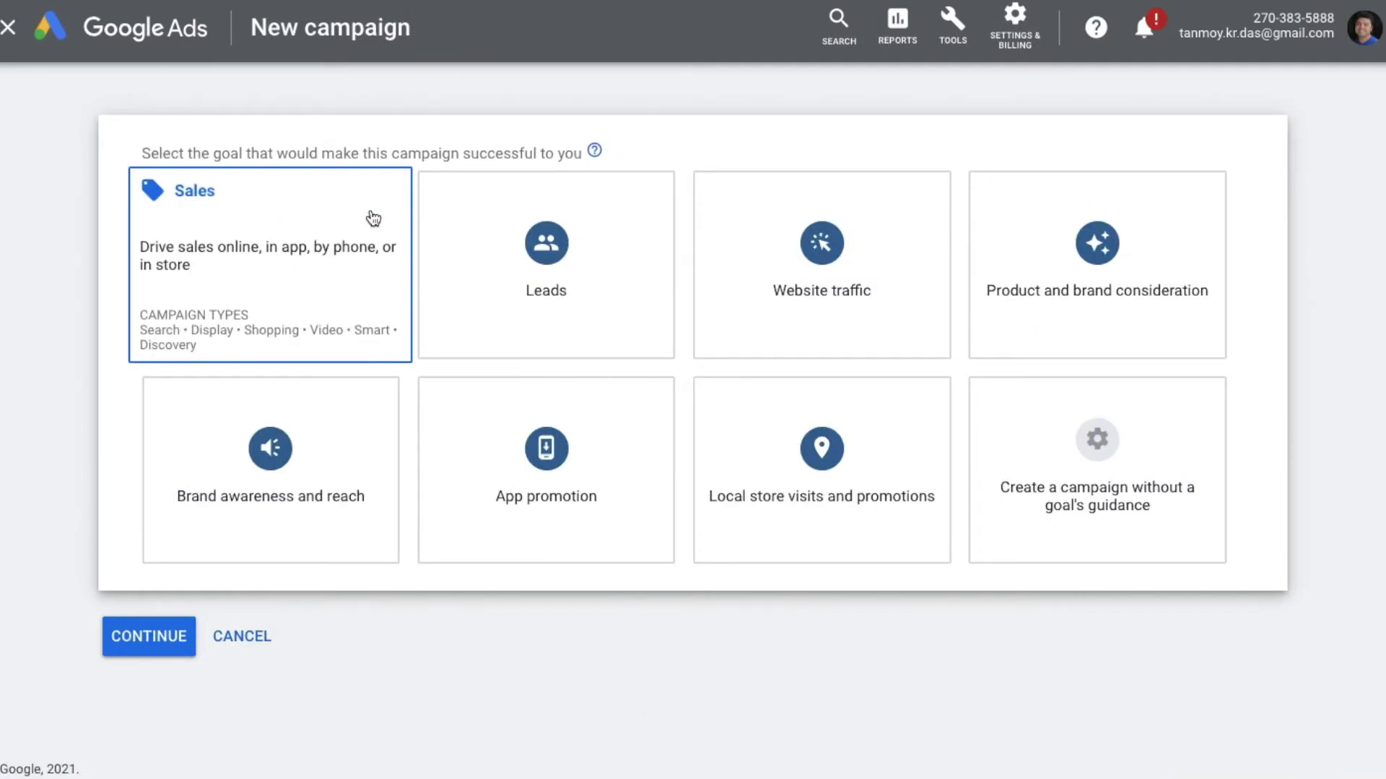
click(361, 241)
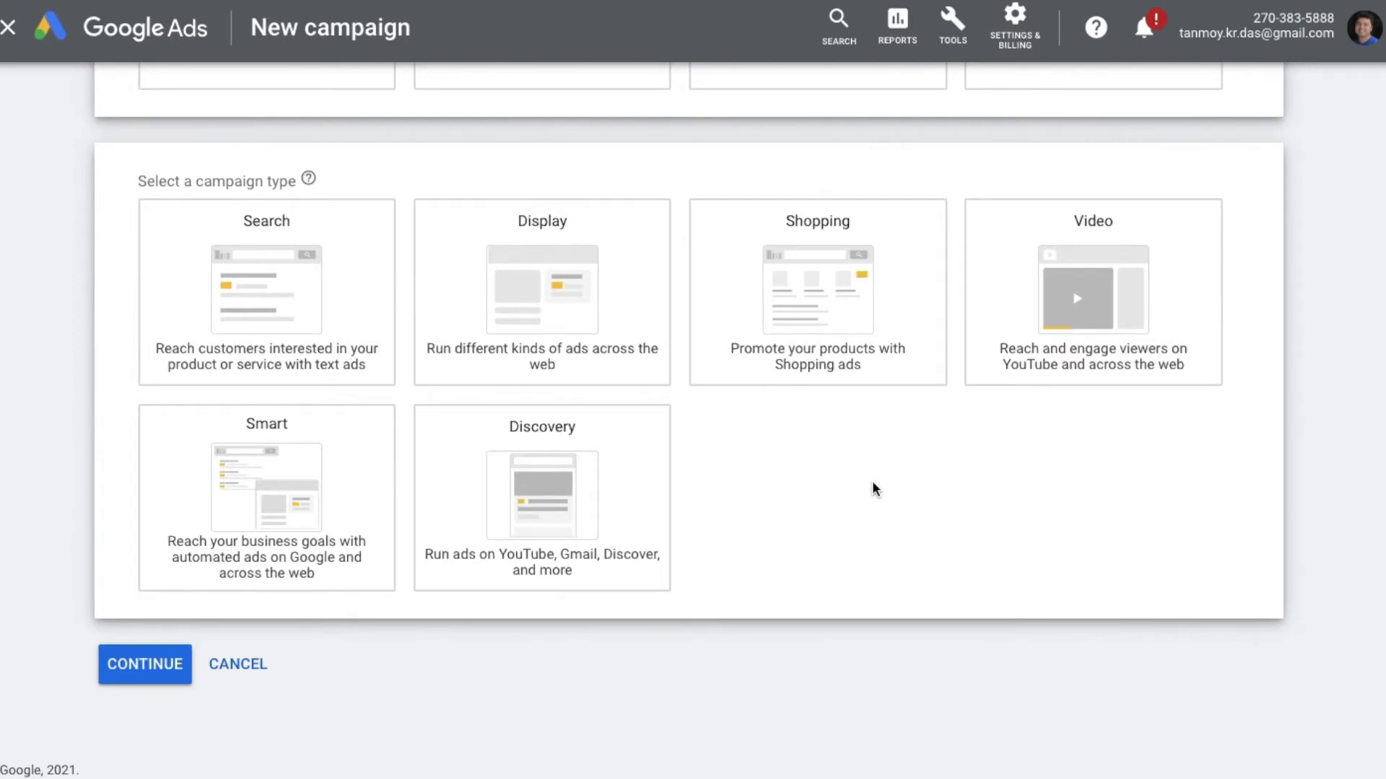
click(1081, 332)
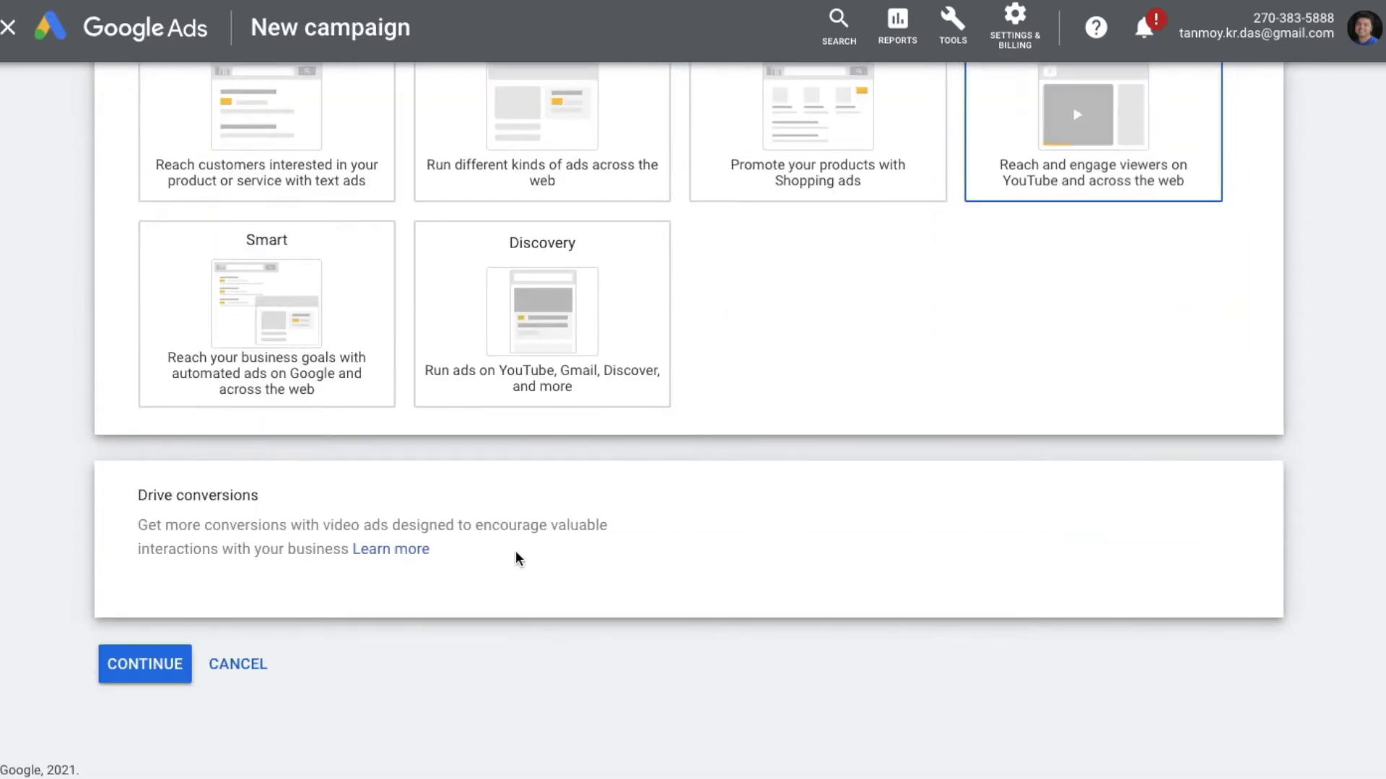
click(151, 663)
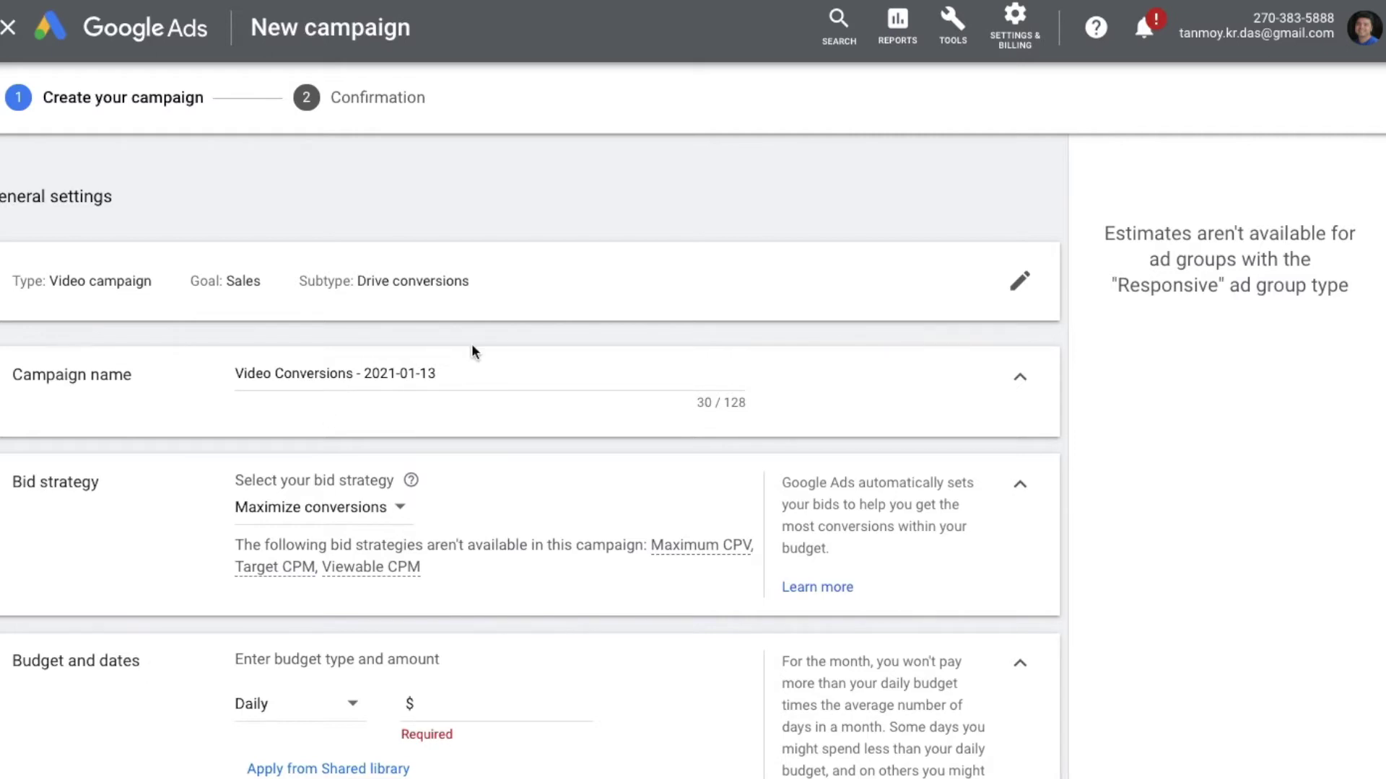
Replace the default campaign name with InstreamJan12.
click(469, 373)
key(BackSpace)
key(BackSpace)
key(BackSpace)
key(BackSpace)
key(BackSpace)
key(BackSpace)
key(BackSpace)
key(BackSpace)
key(BackSpace)
key(BackSpace)
key(BackSpace)
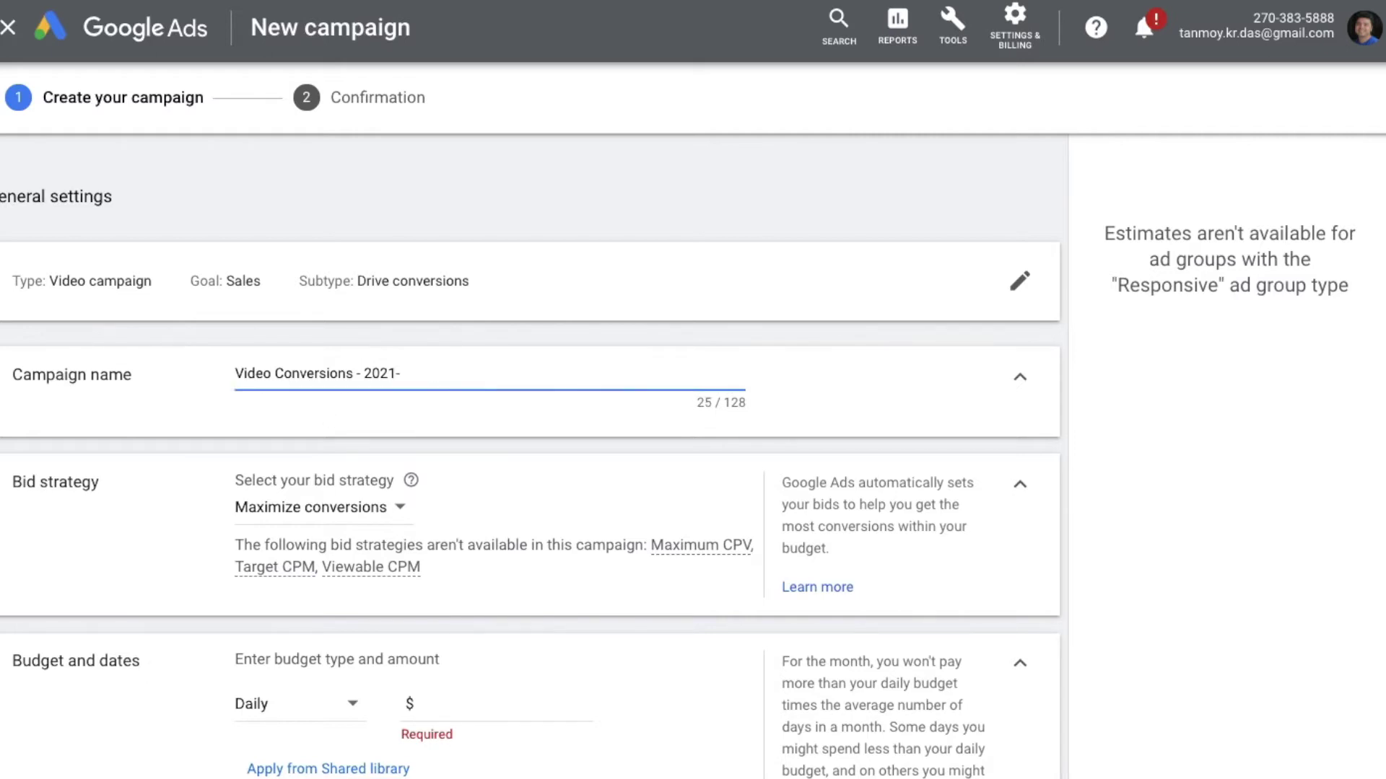
key(BackSpace)
key(BackSpace)
key(BackSpace)
key(BackSpace)
key(BackSpace)
key(BackSpace)
key(BackSpace)
key(BackSpace)
key(BackSpace)
key(BackSpace)
key(BackSpace)
key(BackSpace)
key(BackSpace)
key(BackSpace)
key(BackSpace)
key(BackSpace)
key(BackSpace)
key(BackSpace)
key(BackSpace)
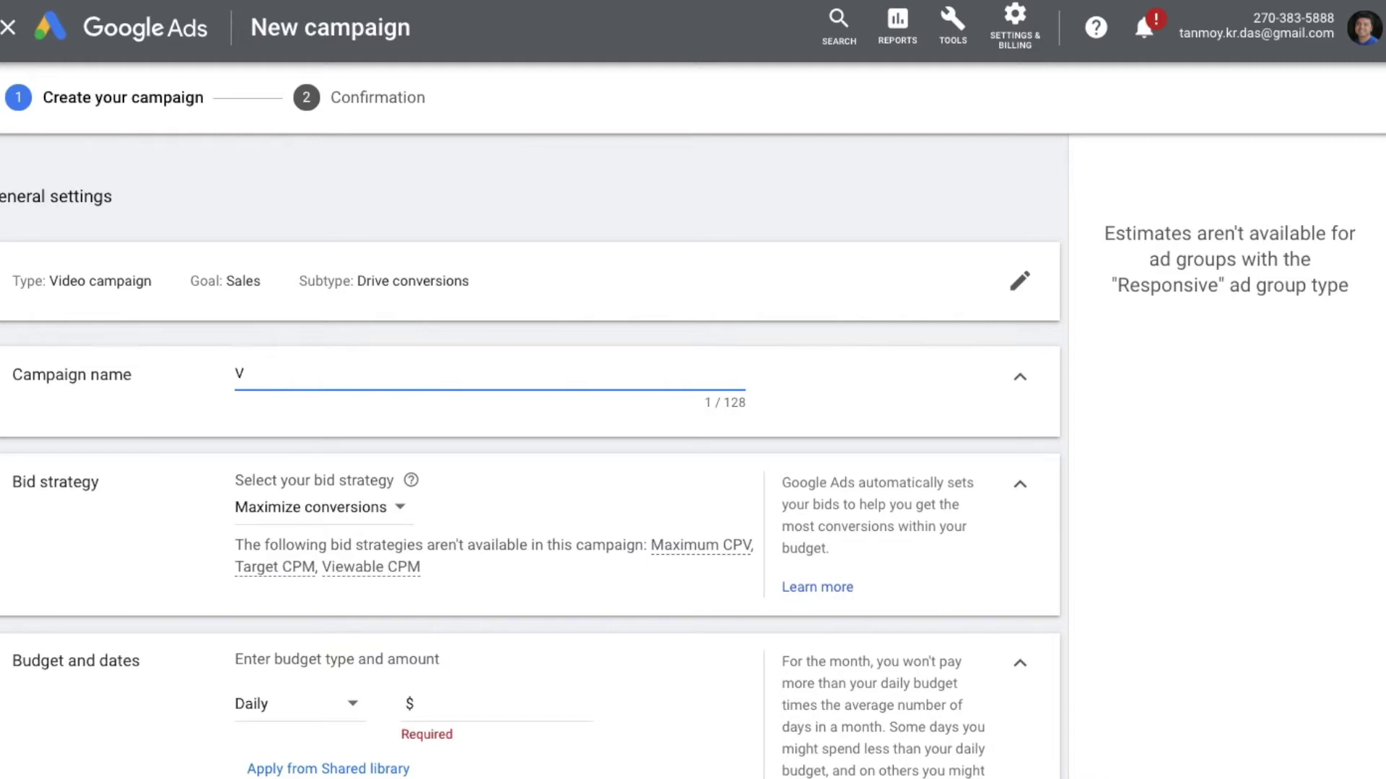
text(V)
key(BackSpace)
text(InstreamJan12)
Review the bid strategy options and choose Maximize conversions for the campaign.
scroll(531, 442, down, 3)
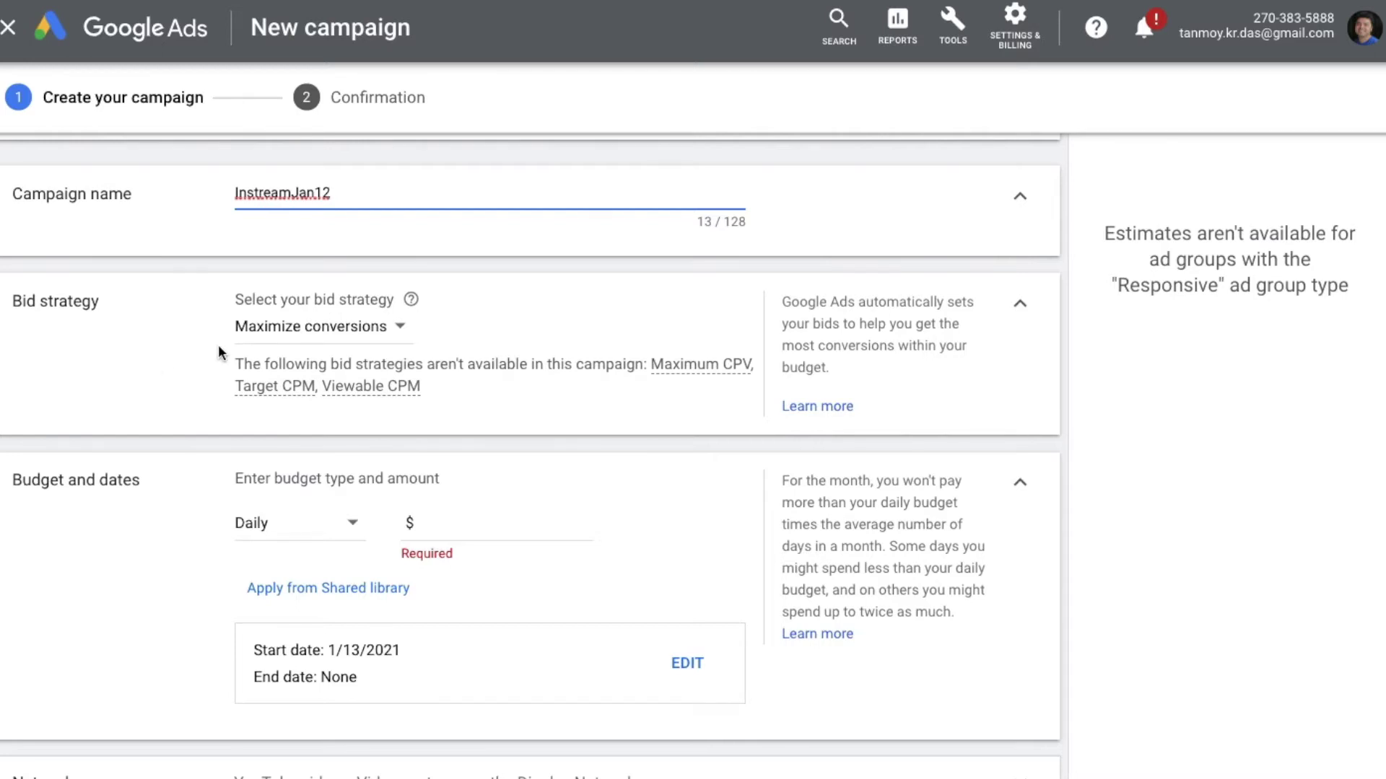
click(323, 337)
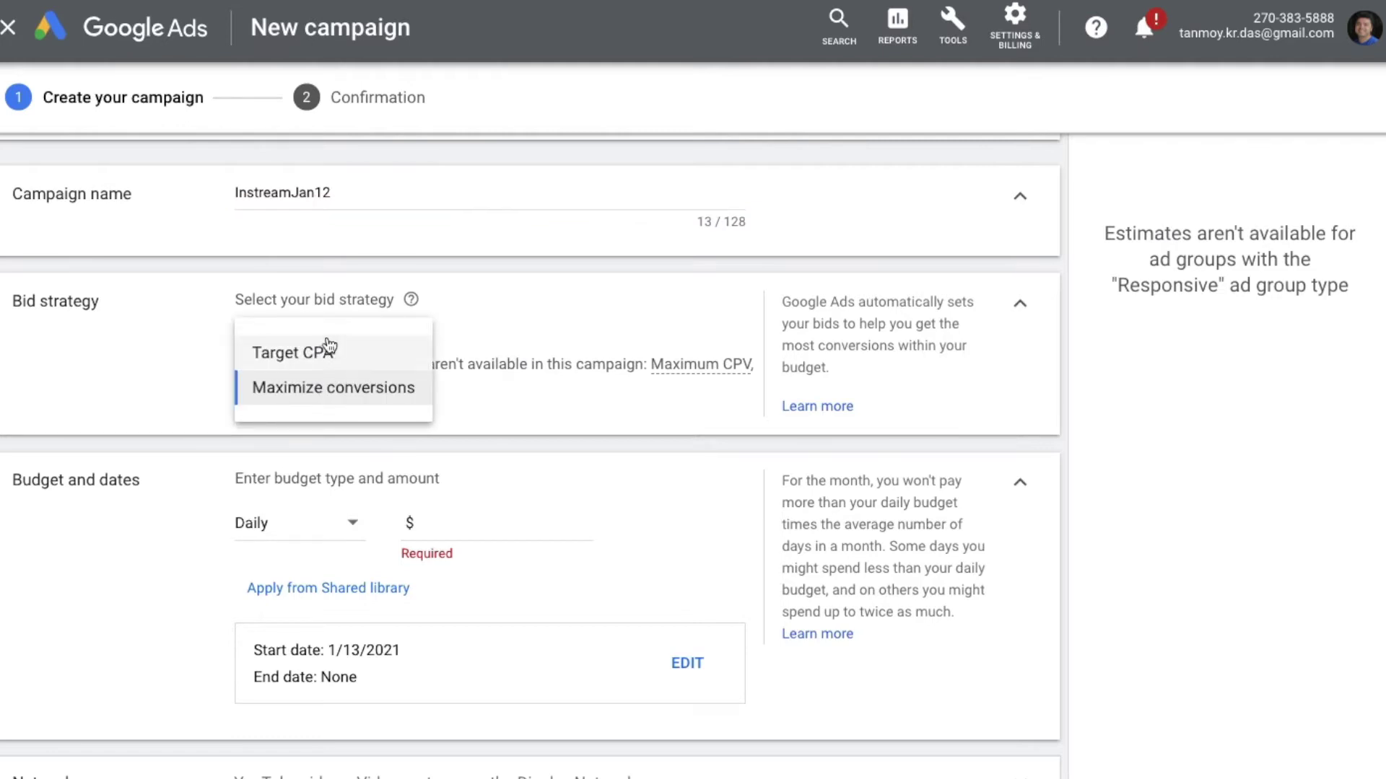
click(386, 391)
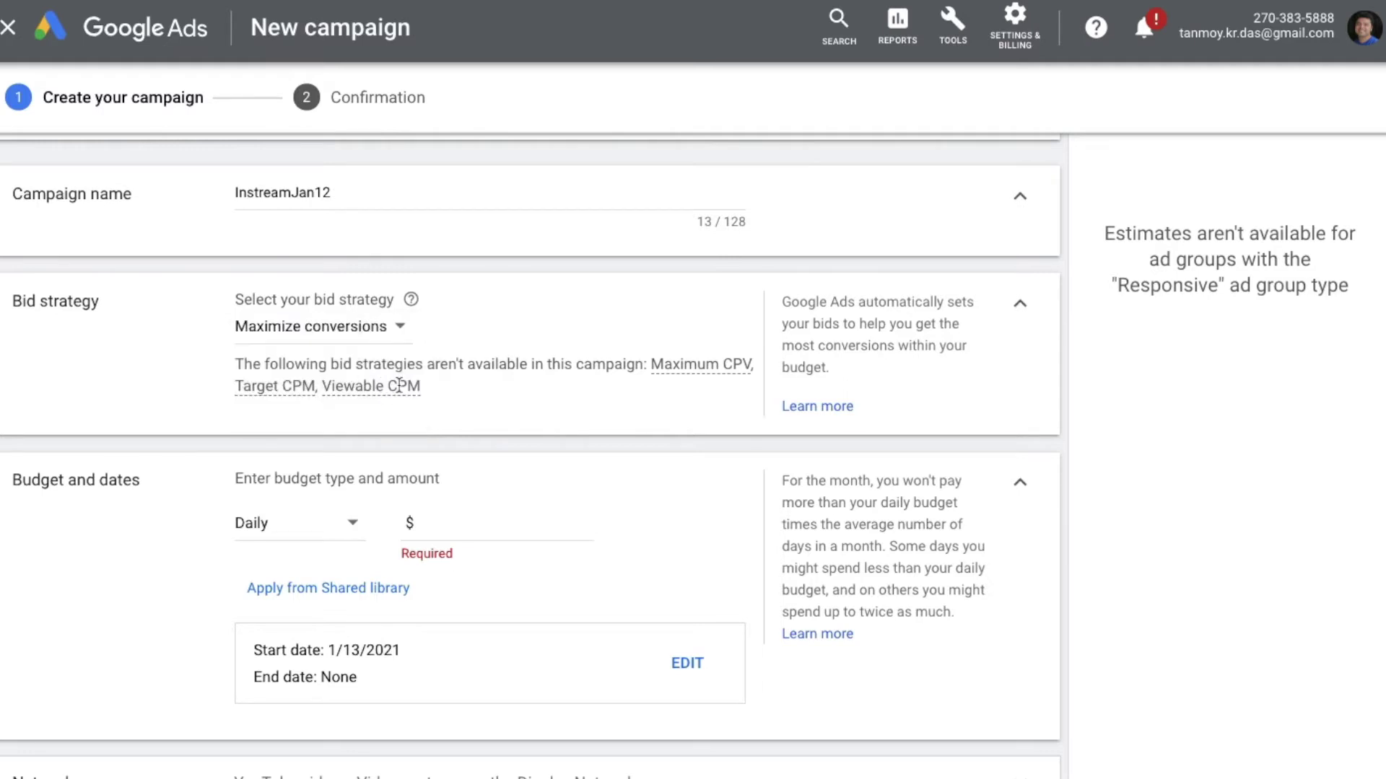
mouse_move(386, 390)
Set the campaign budget to Daily with an amount of $1.00.
scroll(146, 549, down, 3)
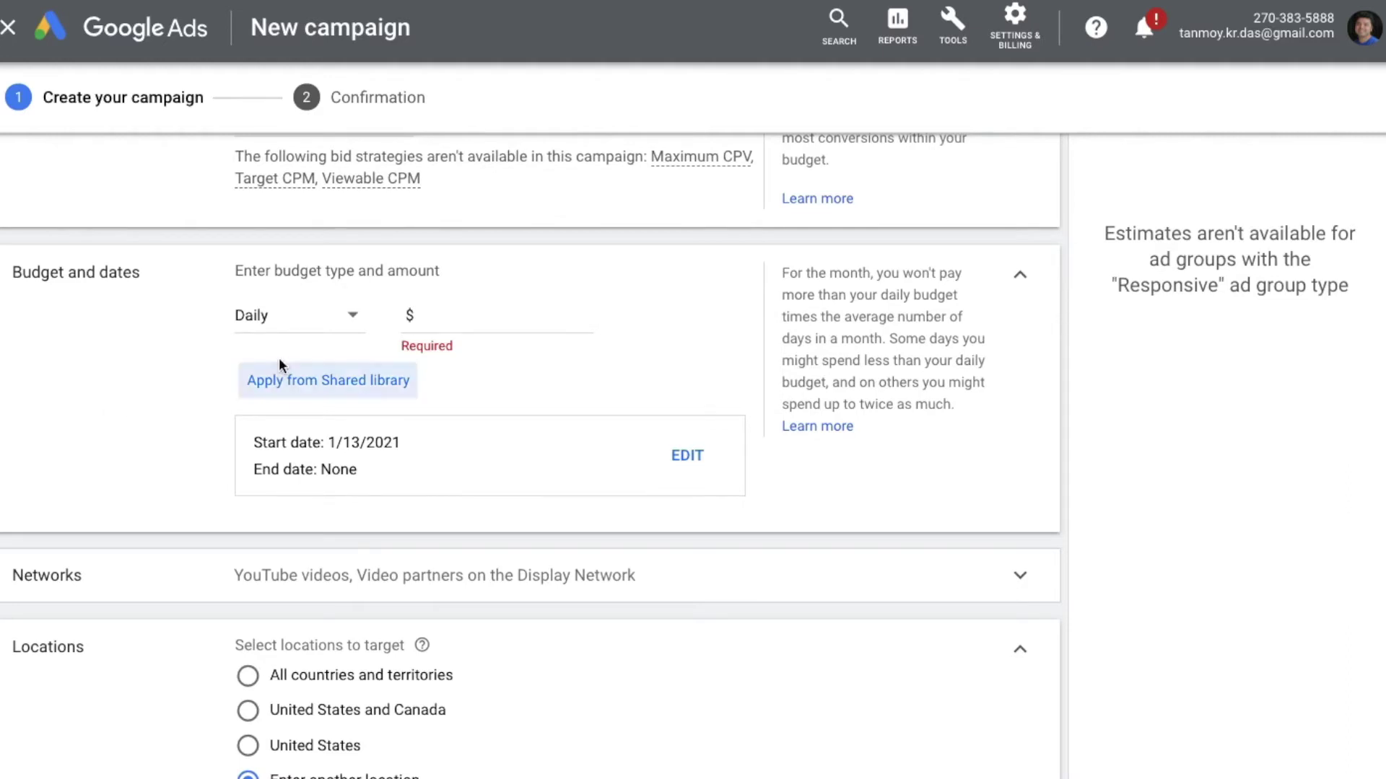
click(308, 330)
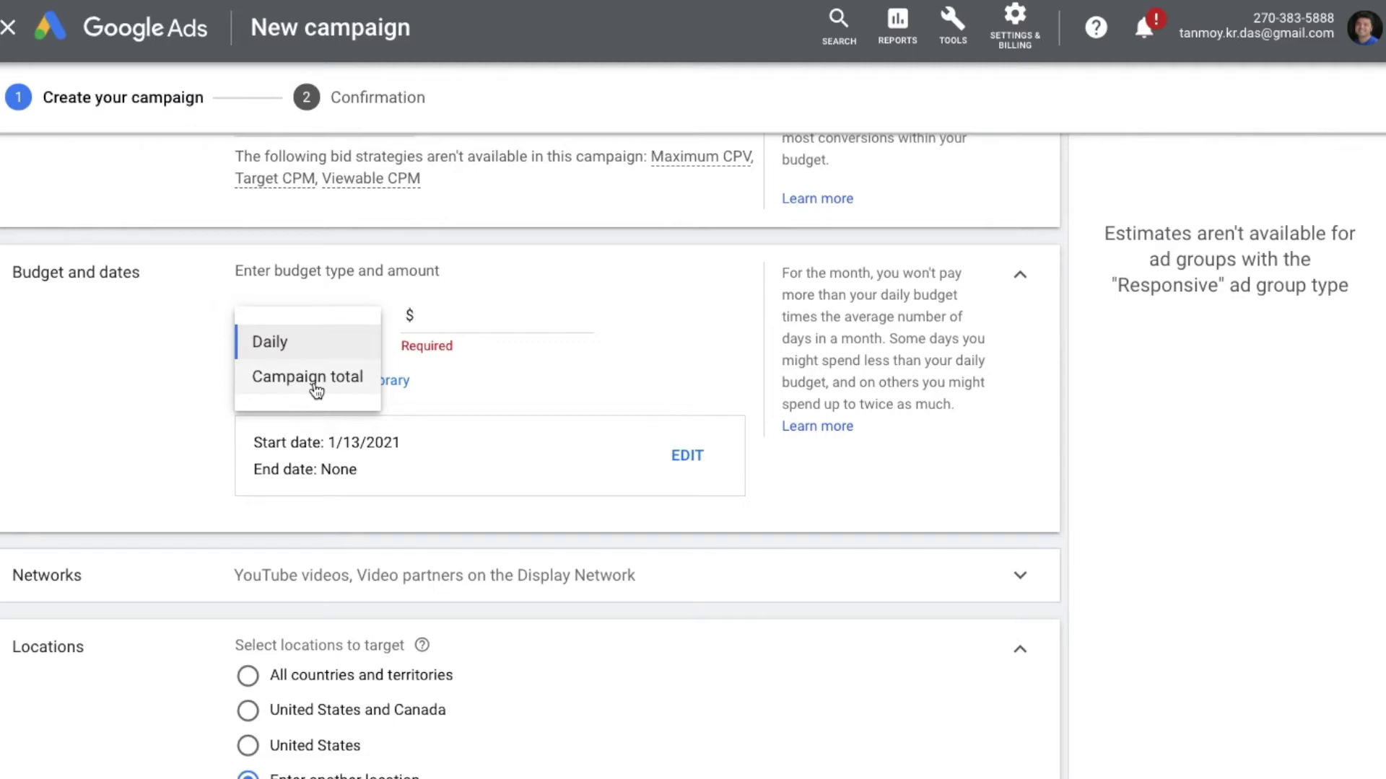
click(338, 346)
click(517, 316)
text(1.00)
click(165, 438)
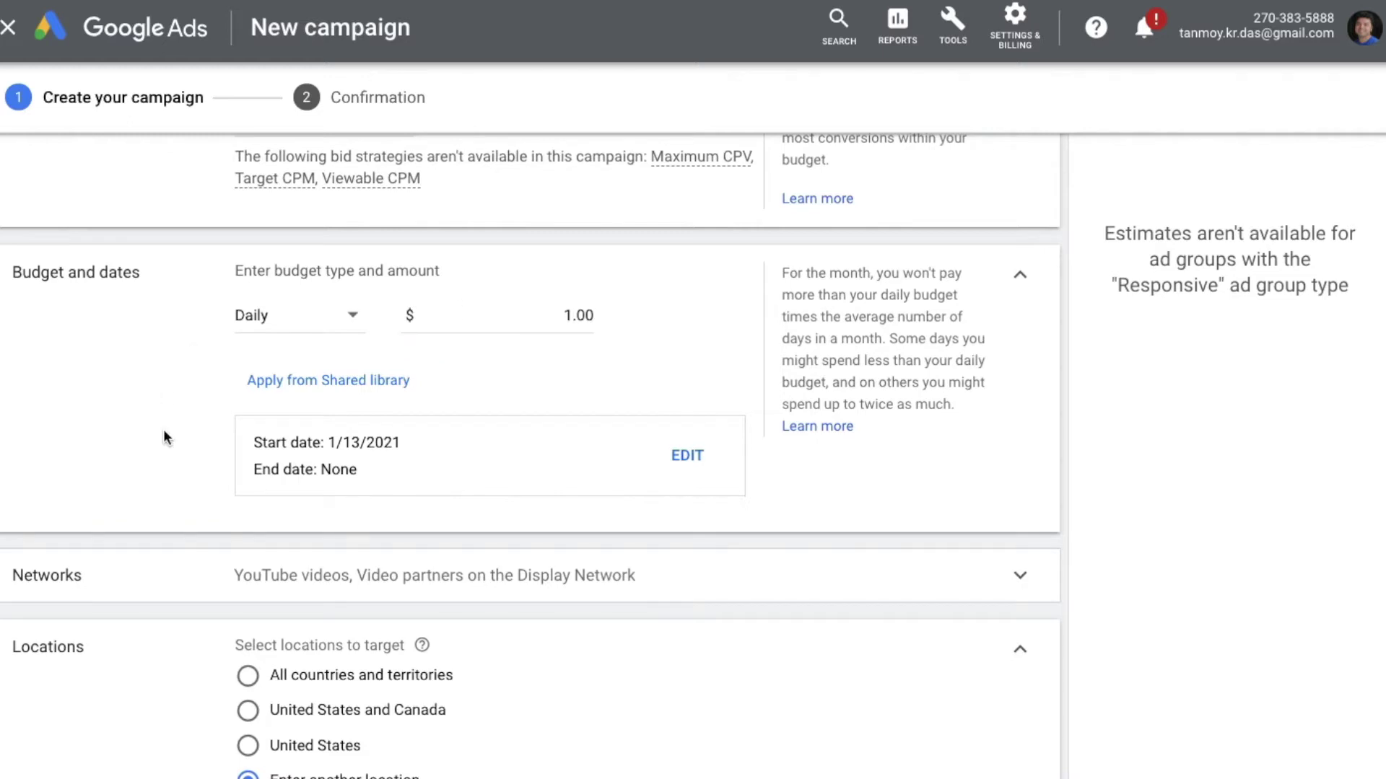
Edit the campaign schedule and set the end date to Feb 28, 2021.
click(686, 456)
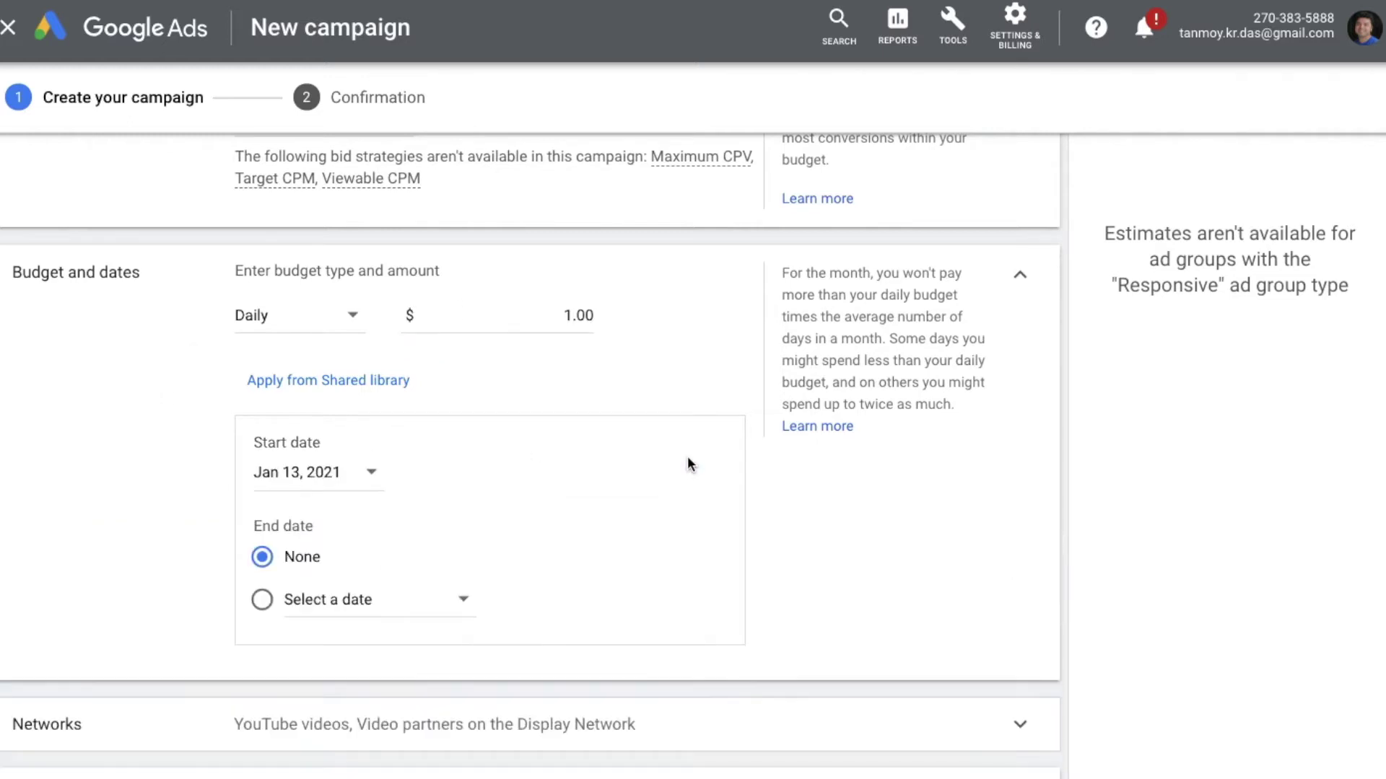
scroll(818, 510, down, 2)
click(373, 499)
click(372, 503)
scroll(436, 435, down, 3)
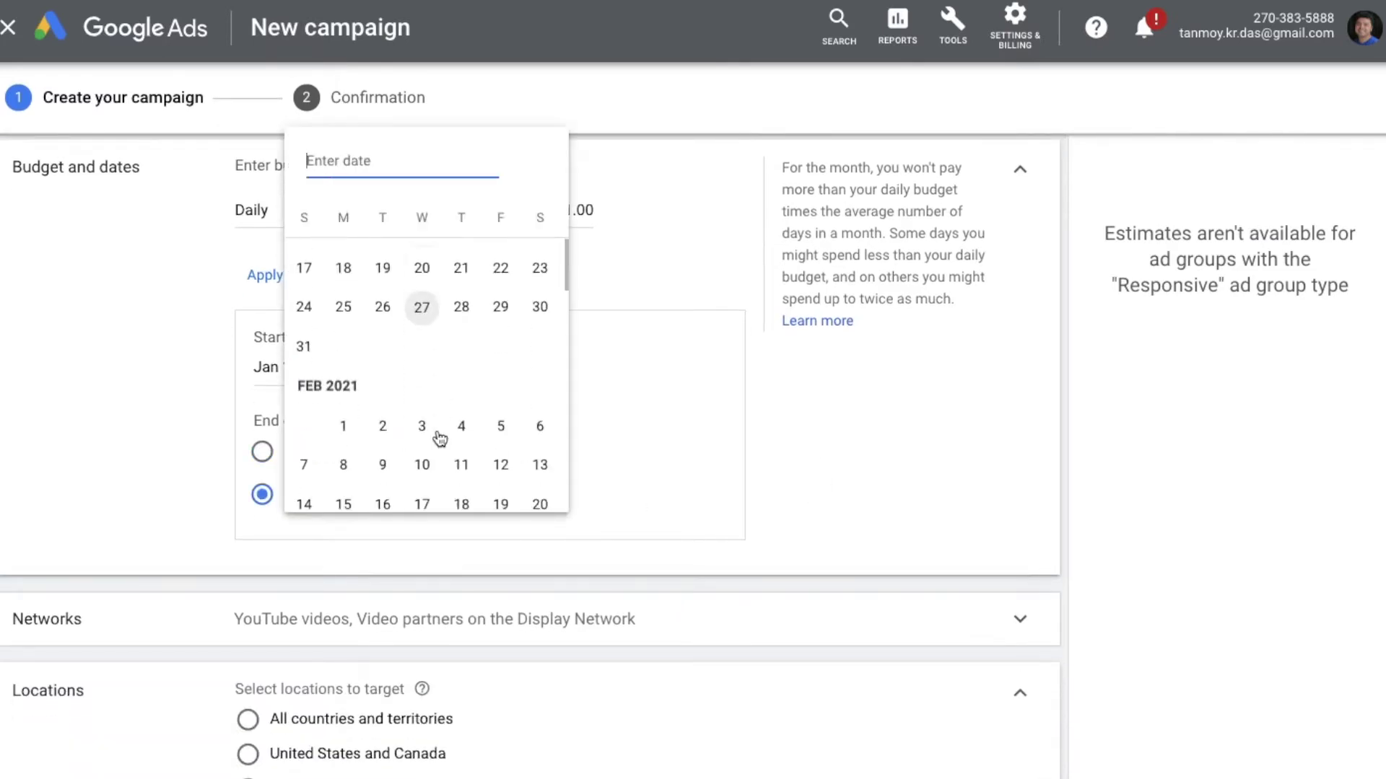
click(304, 452)
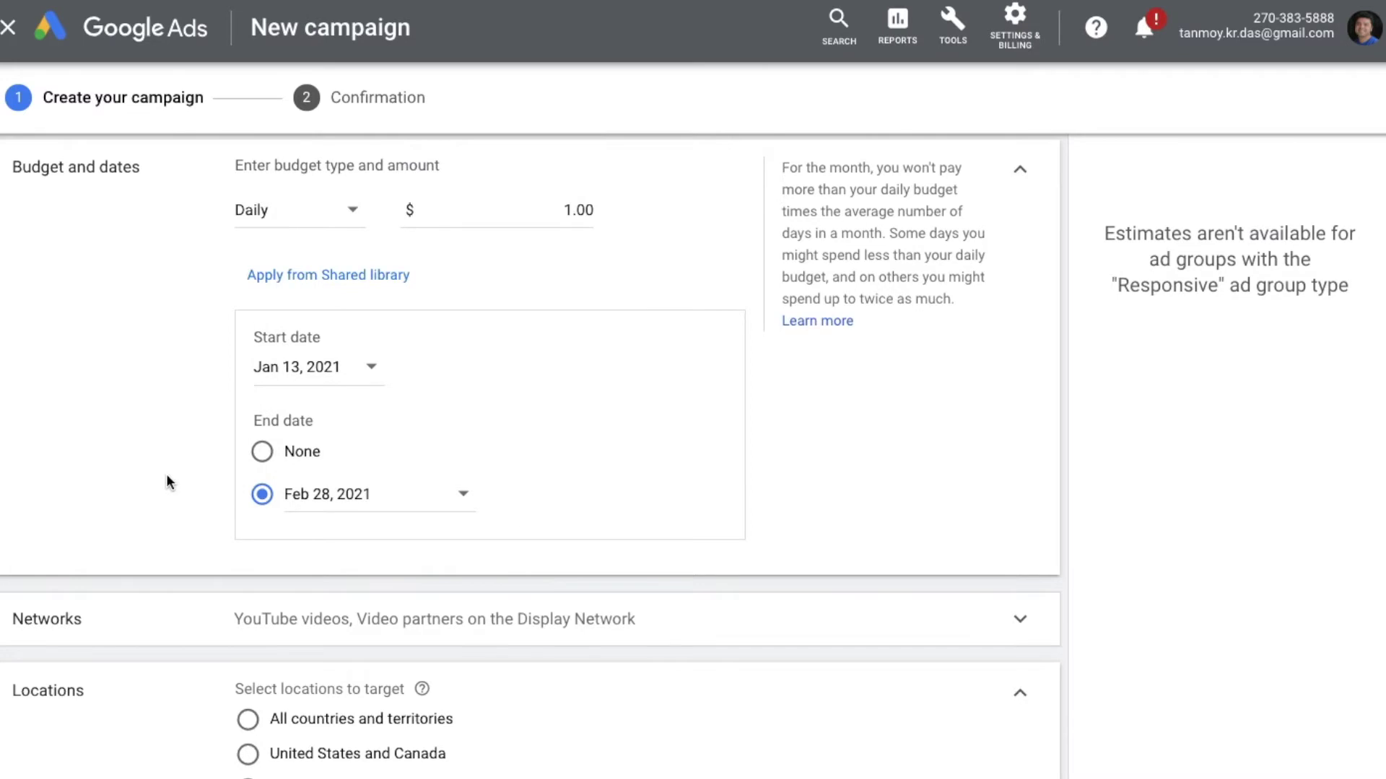
Review the Networks settings, switching Video partners on the Display Network off and back on, and collapse the section.
scroll(167, 477, down, 4)
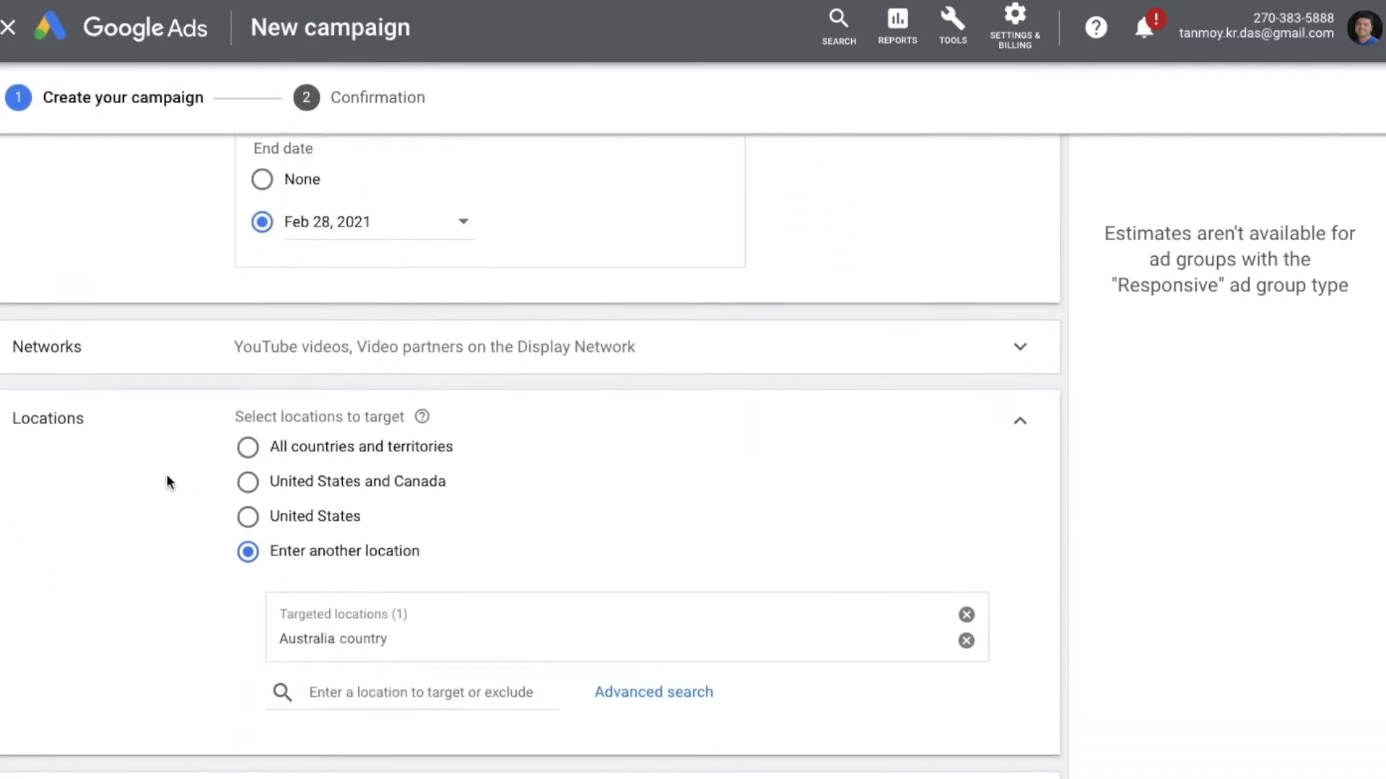
click(214, 326)
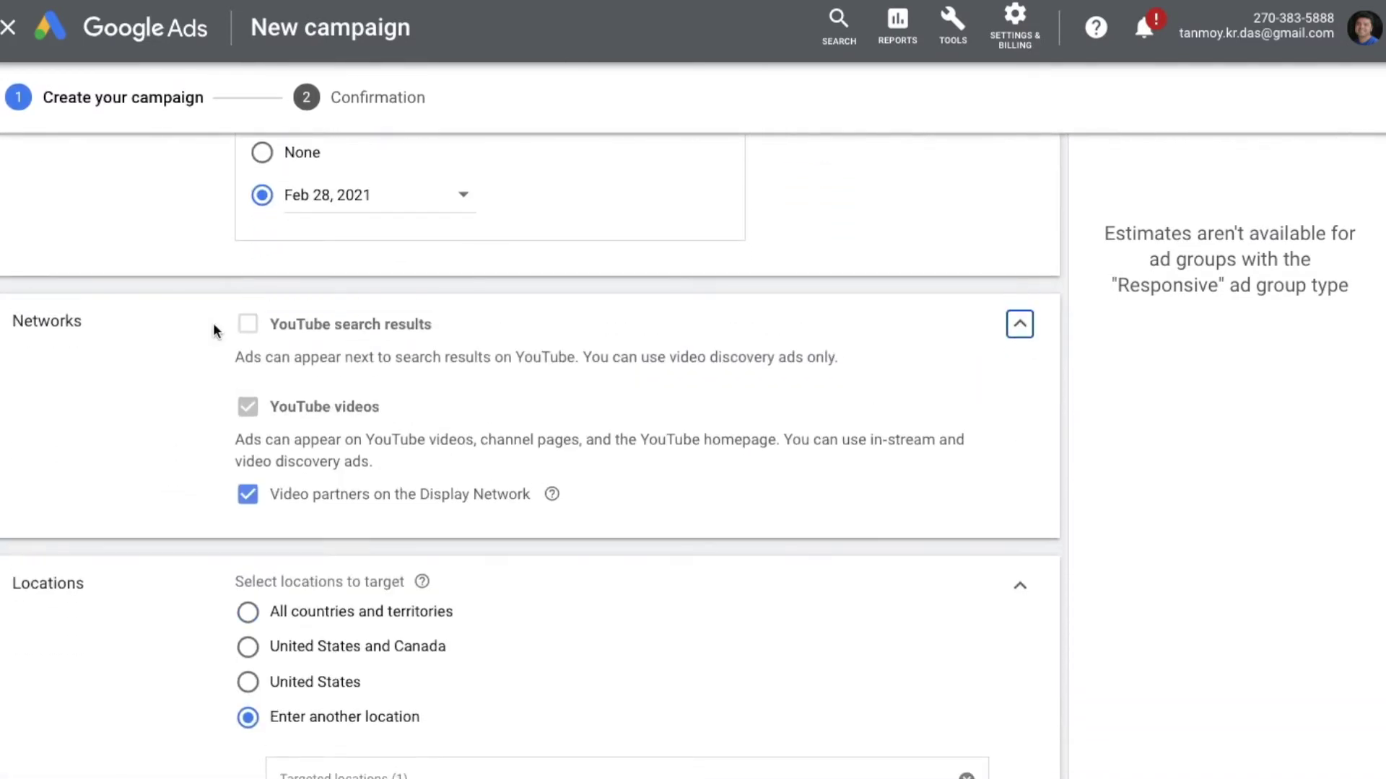
scroll(160, 393, down, 1)
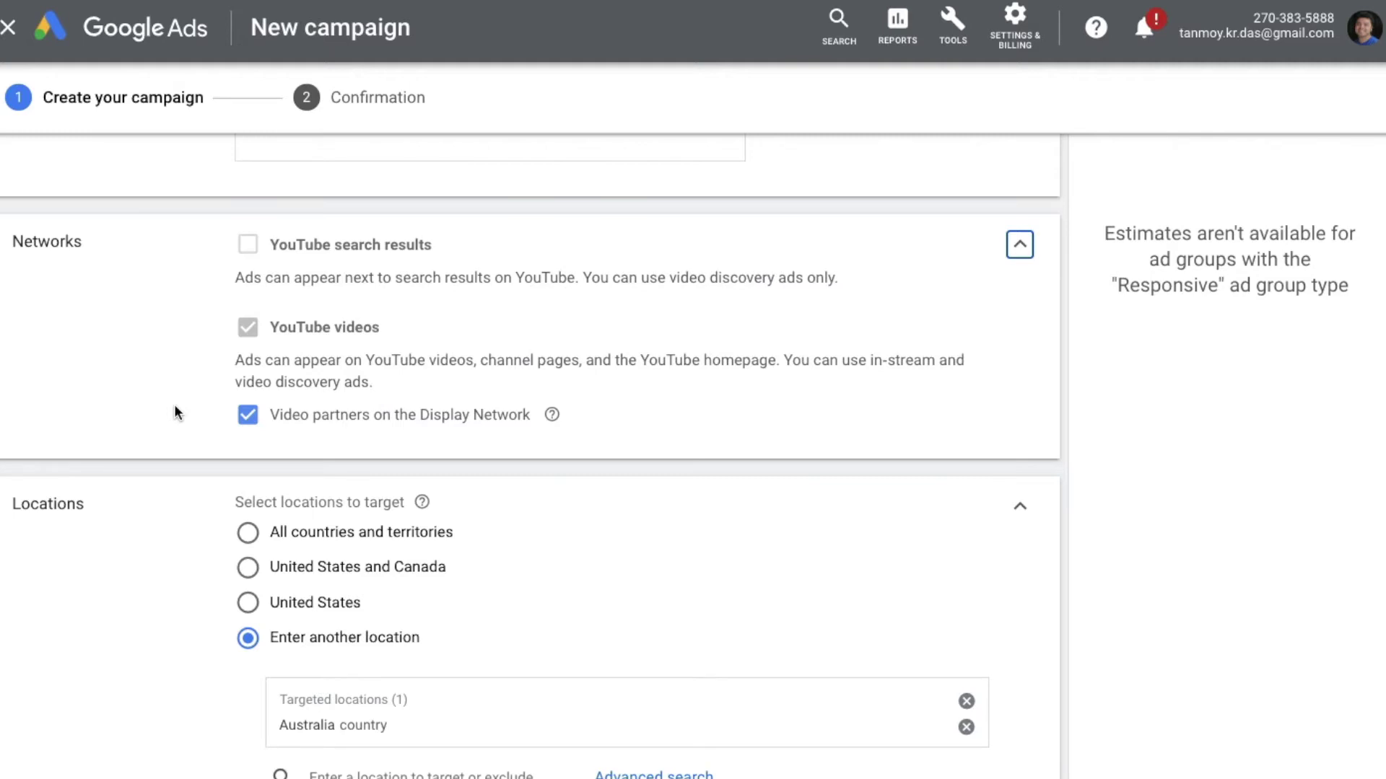
click(247, 424)
click(247, 426)
click(1025, 249)
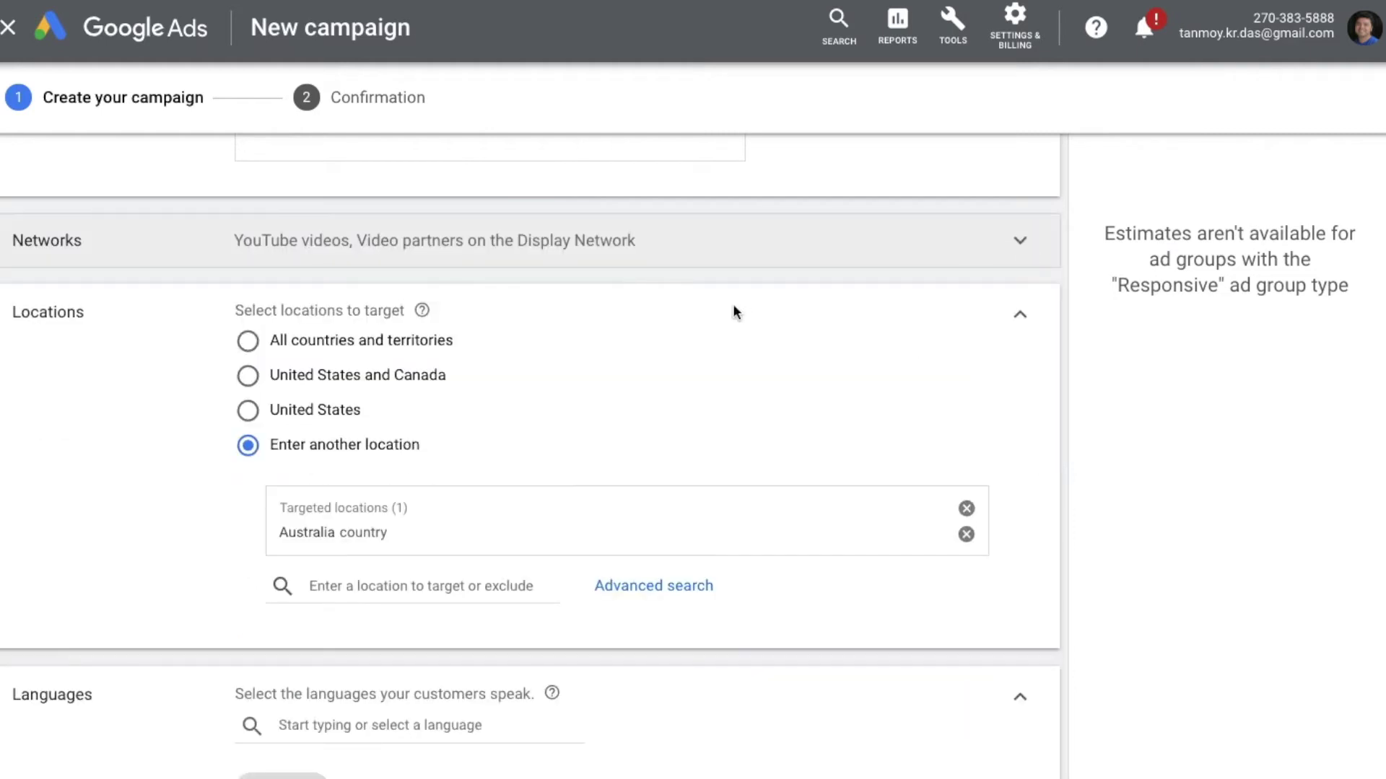
Add the city of Melbourne, Victoria, Australia to the campaign's targeted locations.
scroll(691, 341, down, 2)
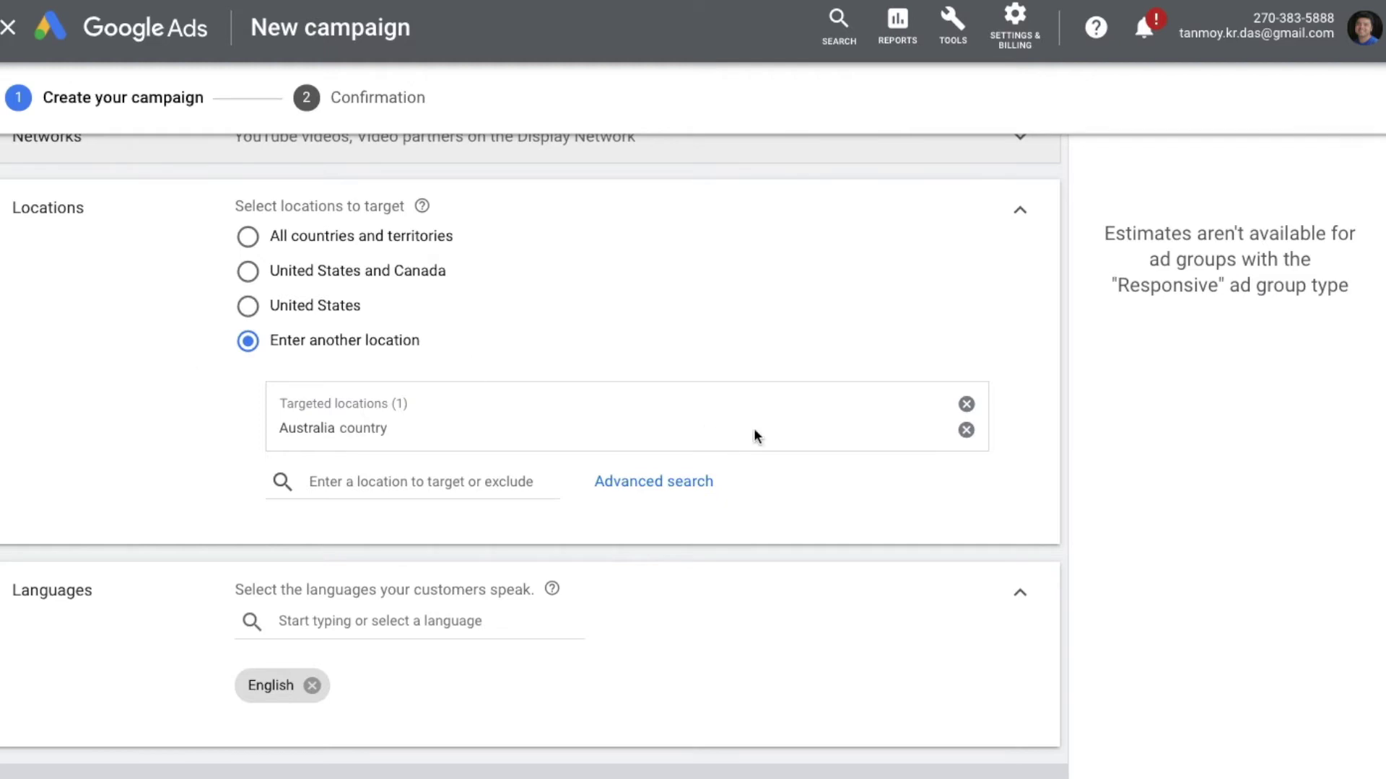
click(448, 491)
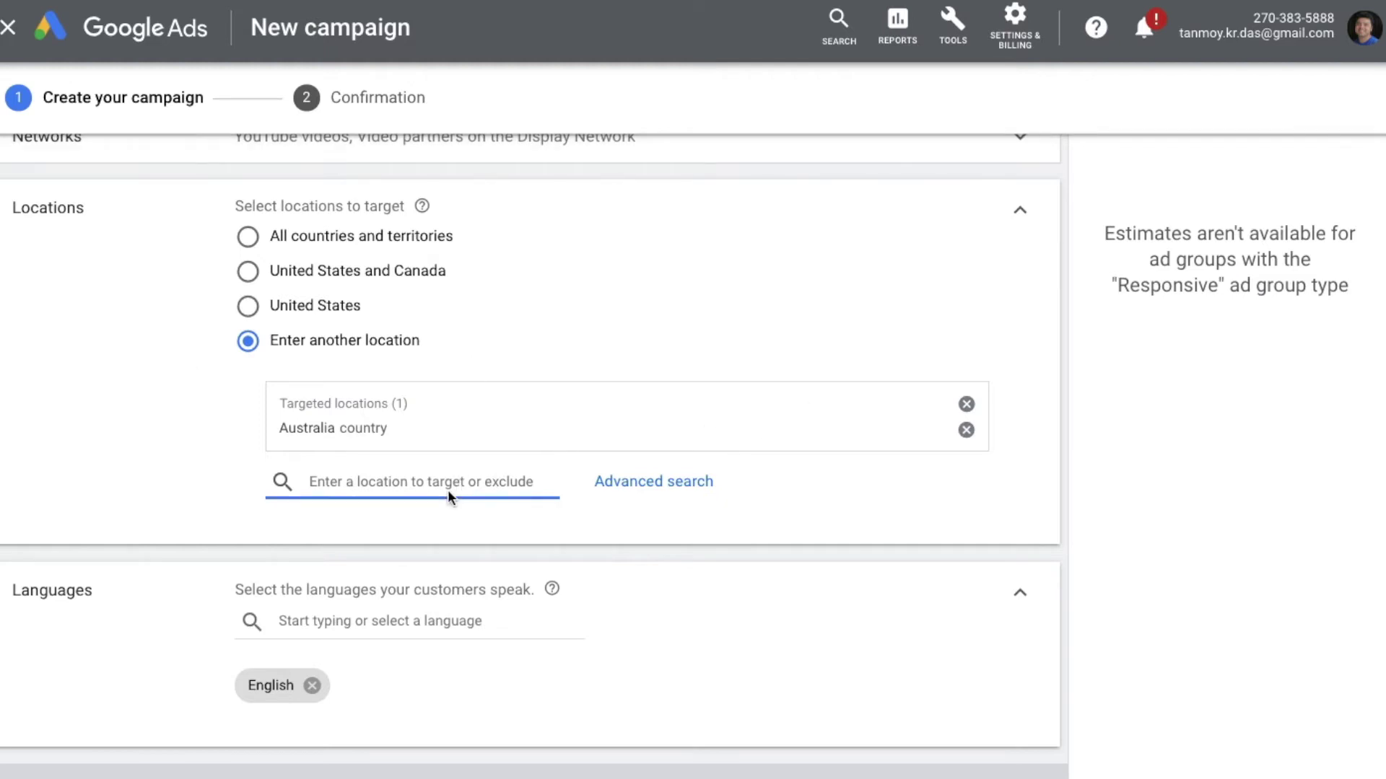
text(melbou)
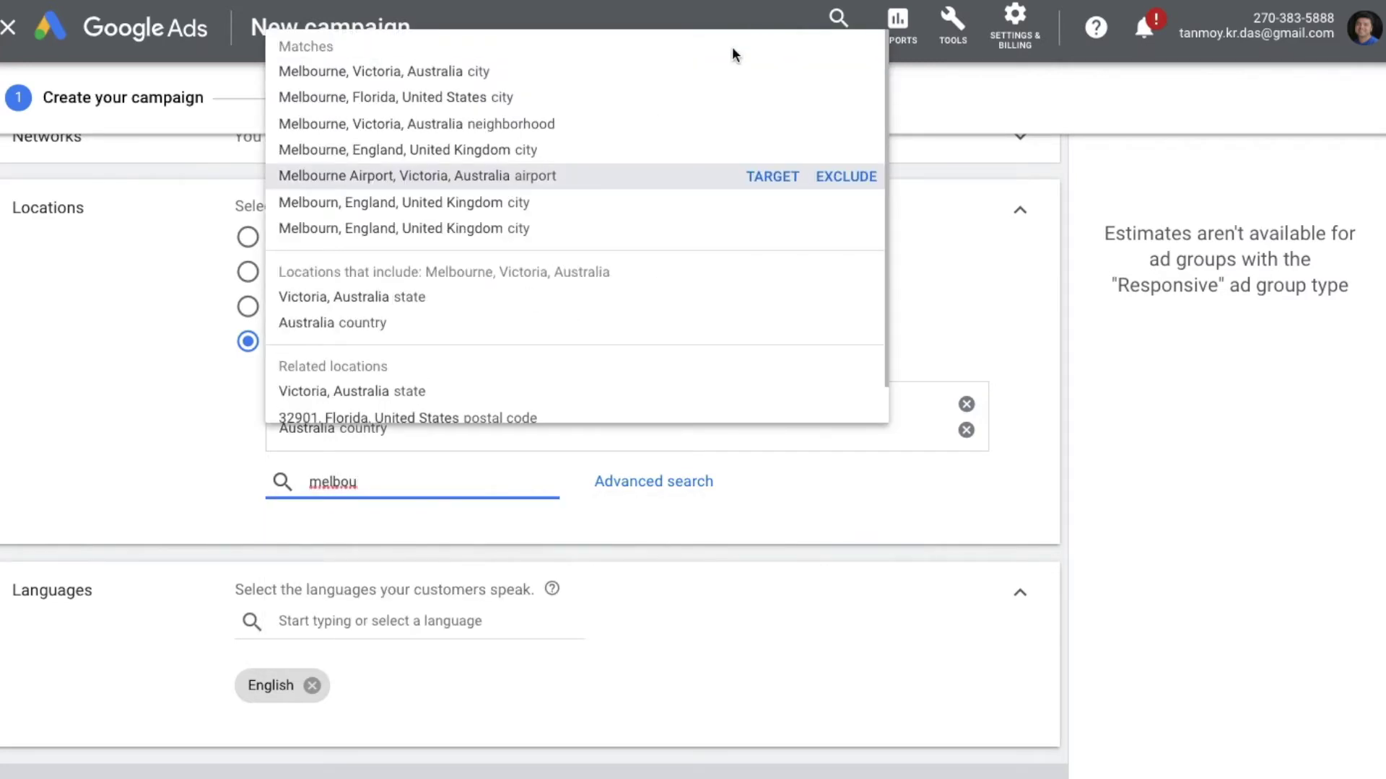
click(759, 70)
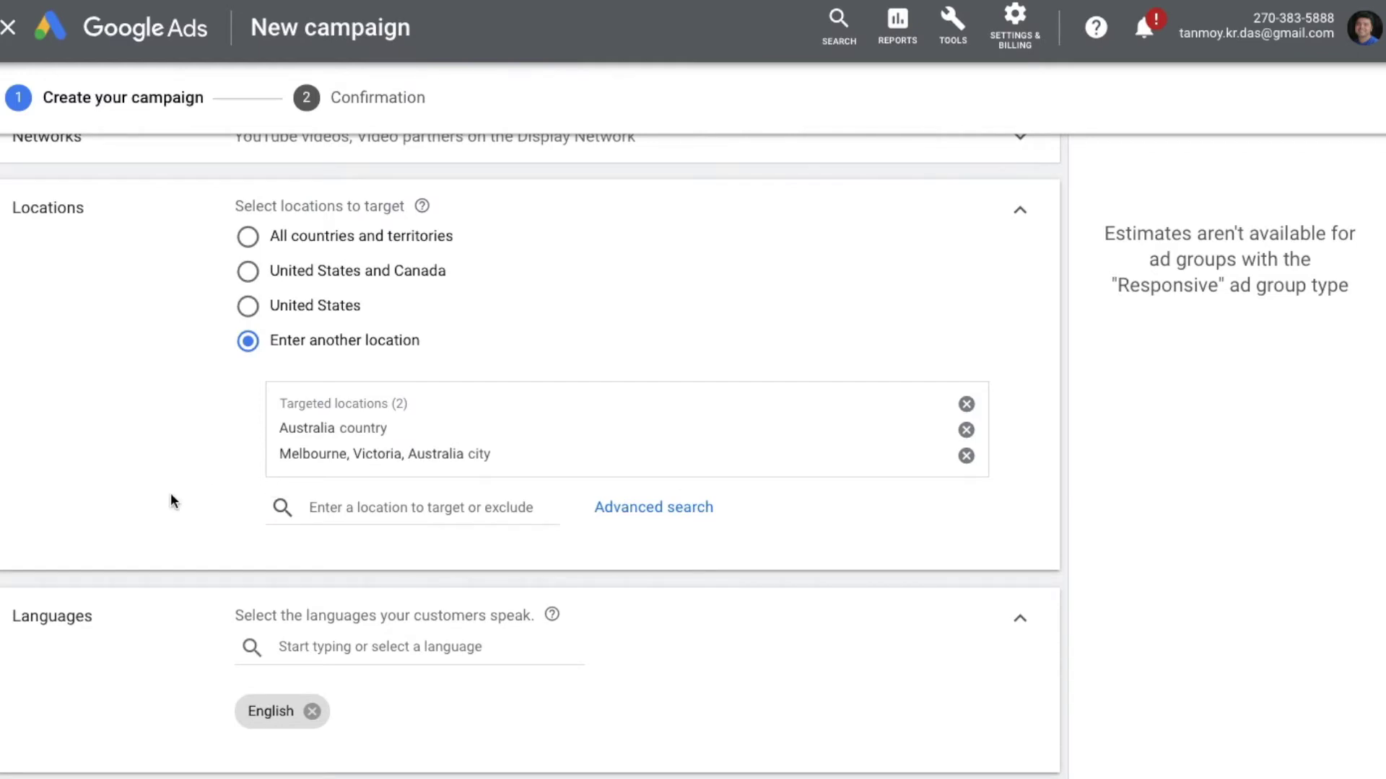
Look through the available customer languages without changing the selection, and collapse the Languages section.
scroll(197, 501, down, 2)
scroll(197, 499, down, 3)
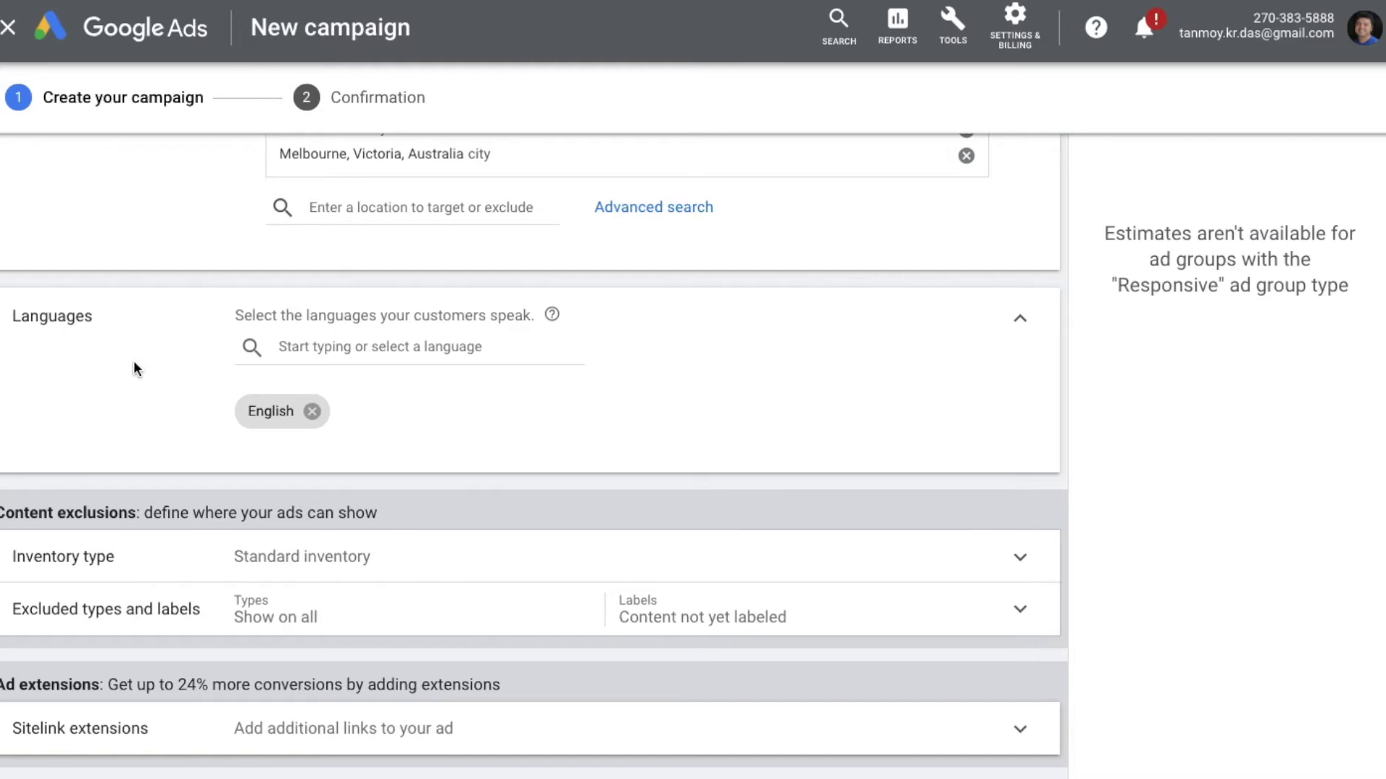
click(327, 342)
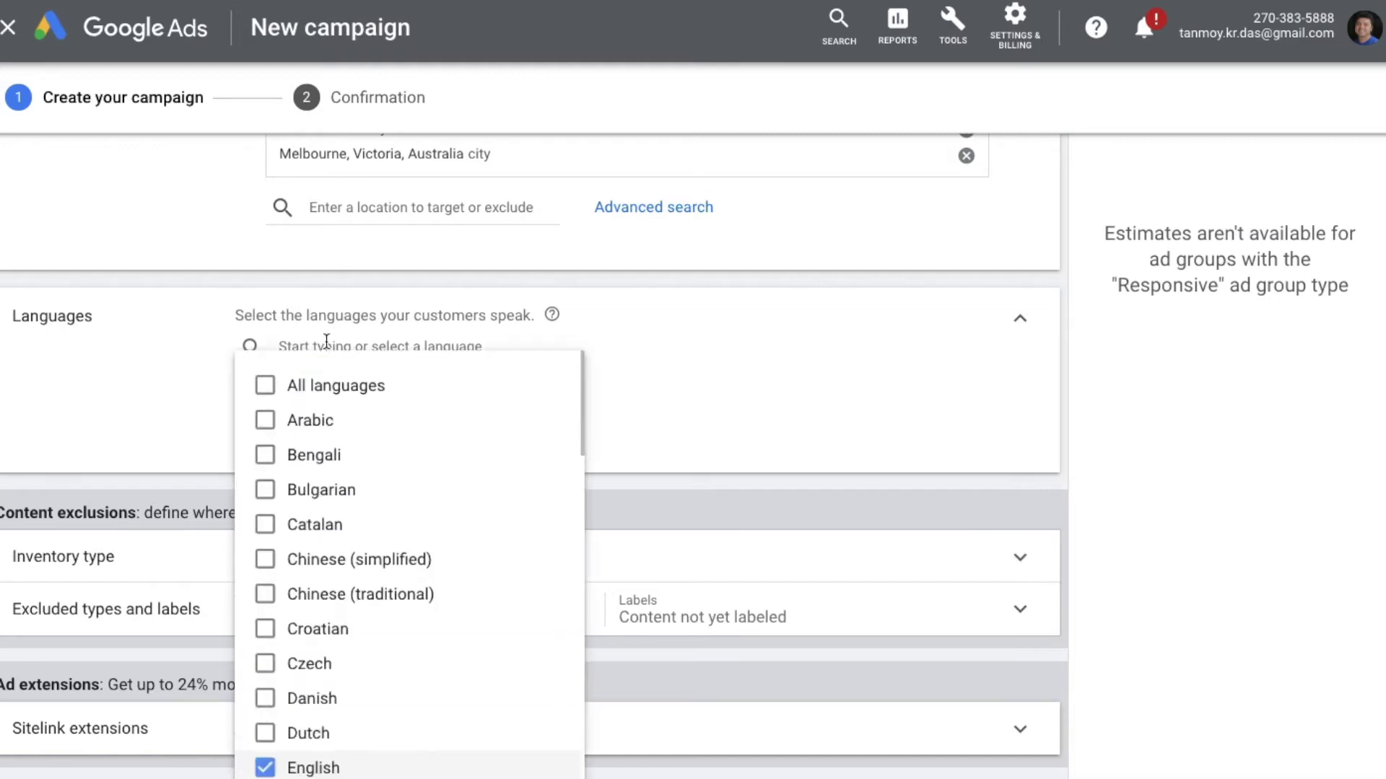
scroll(380, 548, down, 10)
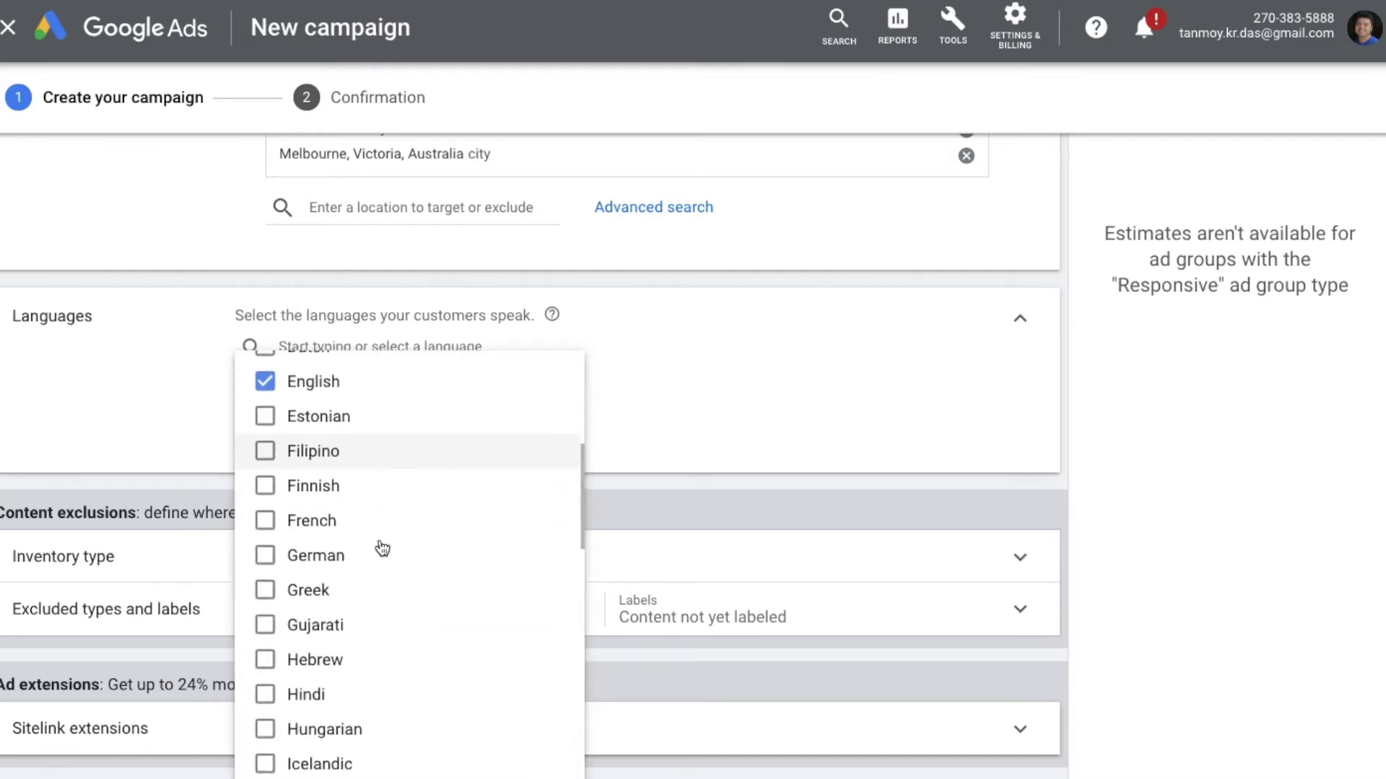
click(157, 401)
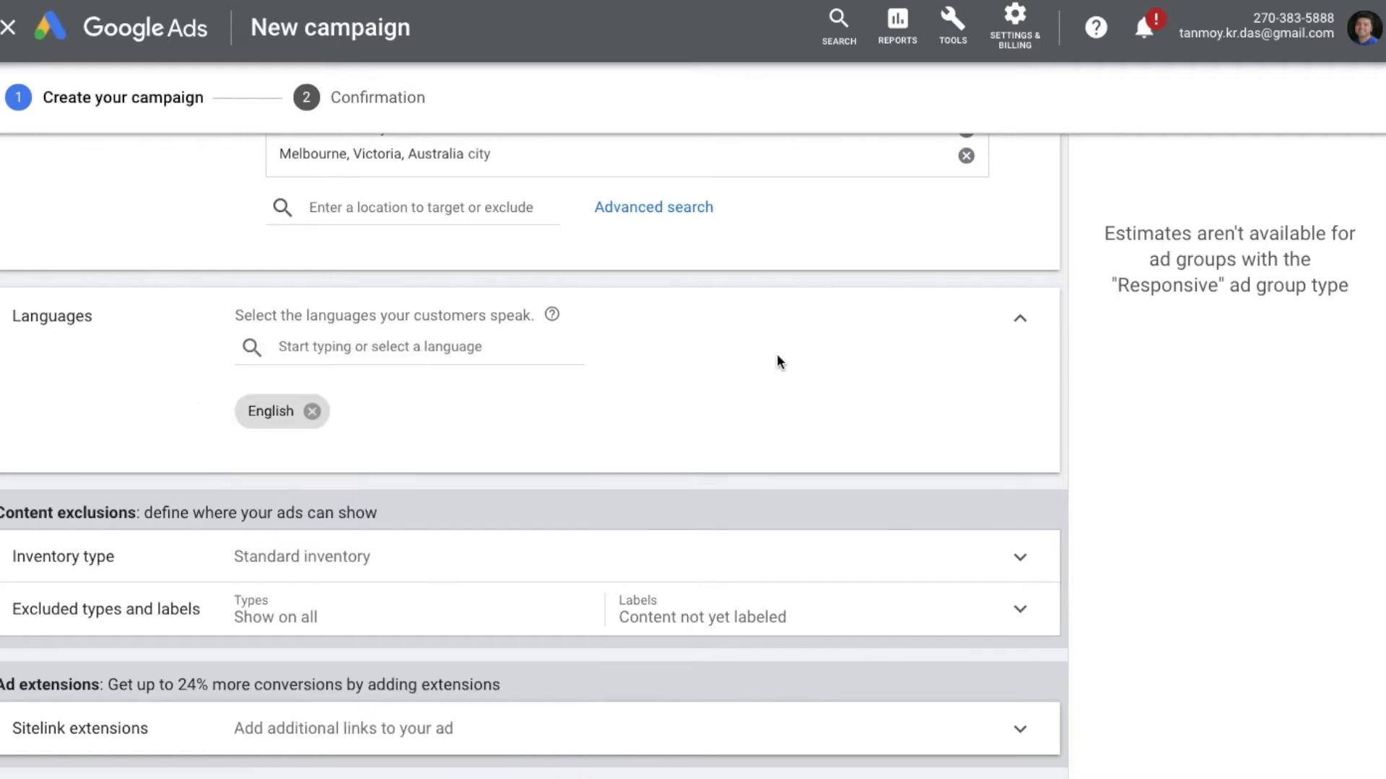
click(1019, 319)
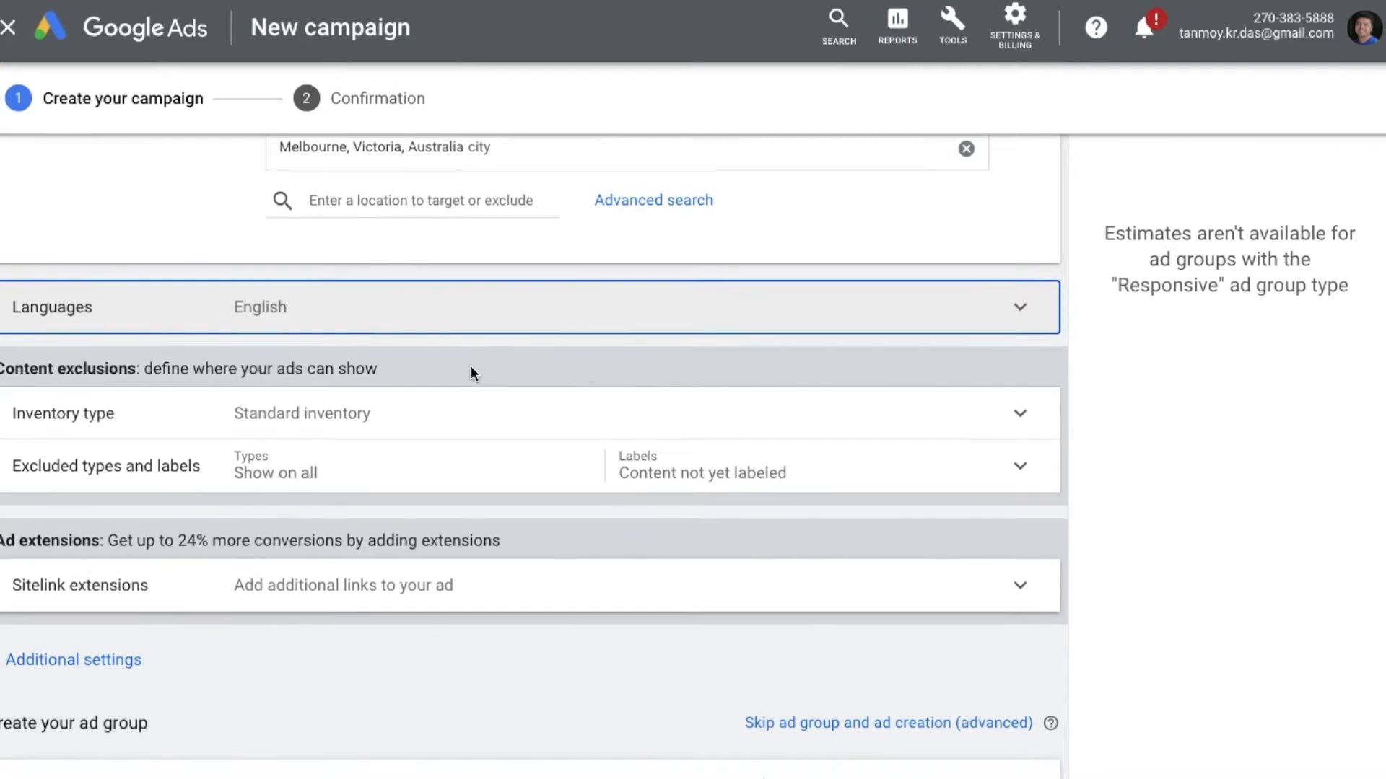
Review the content exclusions, covering the inventory types and the excluded types and labels, and collapse both sections.
scroll(471, 372, down, 1)
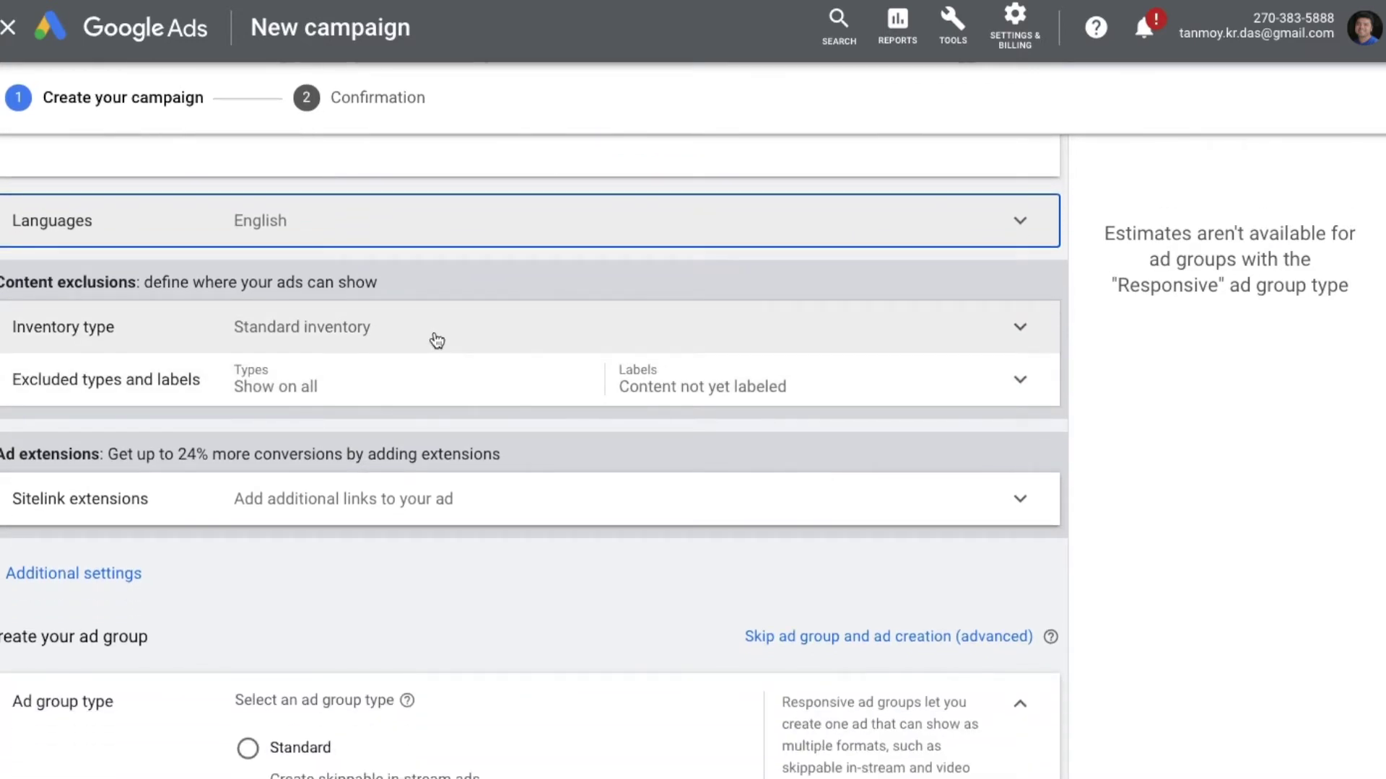
click(436, 334)
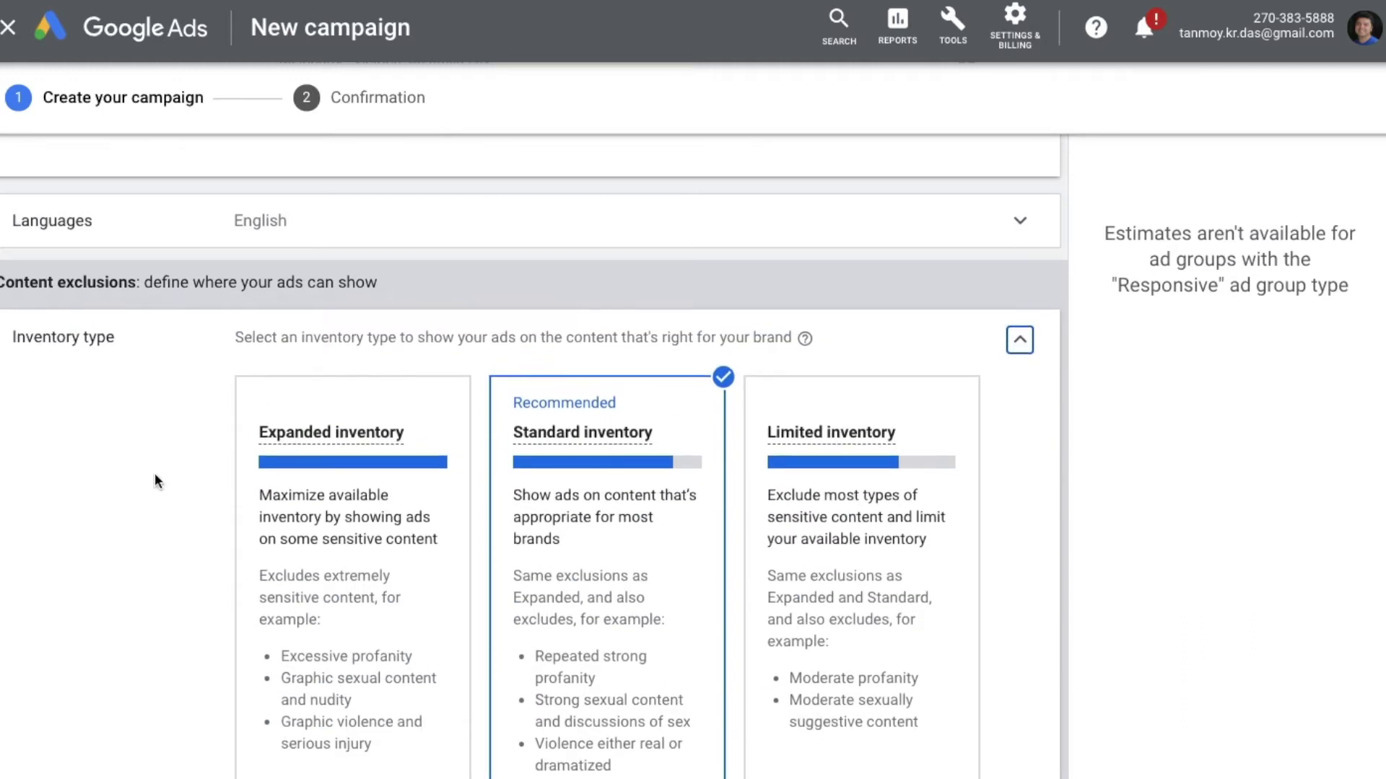
scroll(155, 473, down, 1)
scroll(154, 481, down, 1)
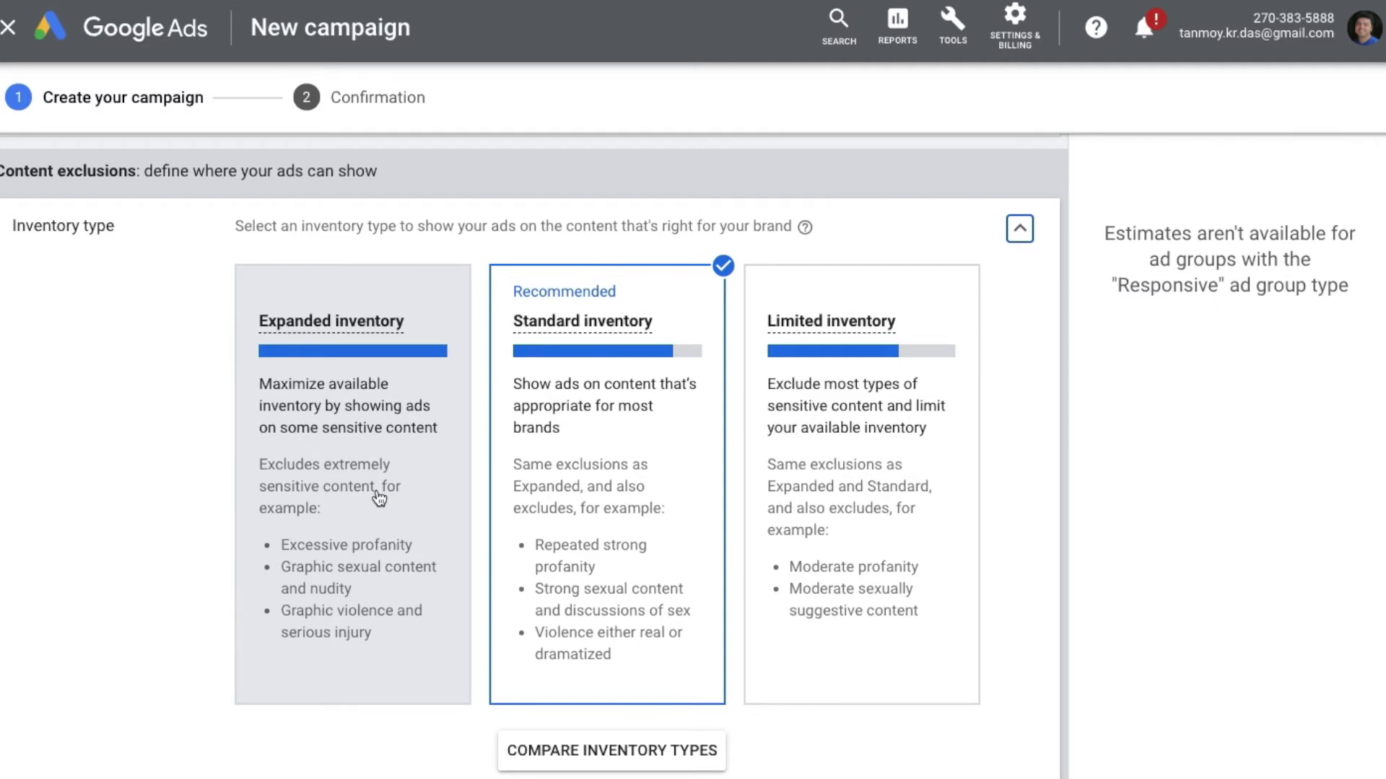
click(1020, 228)
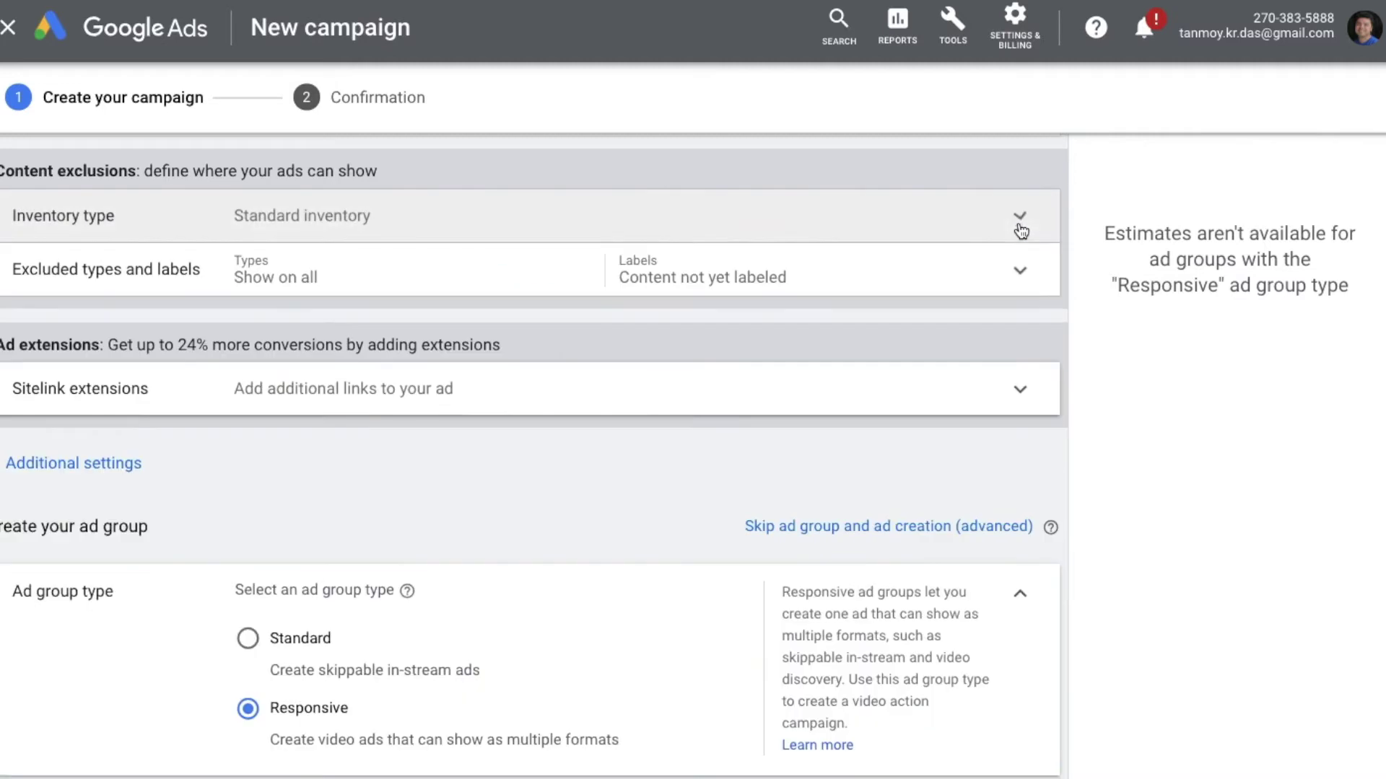
click(406, 276)
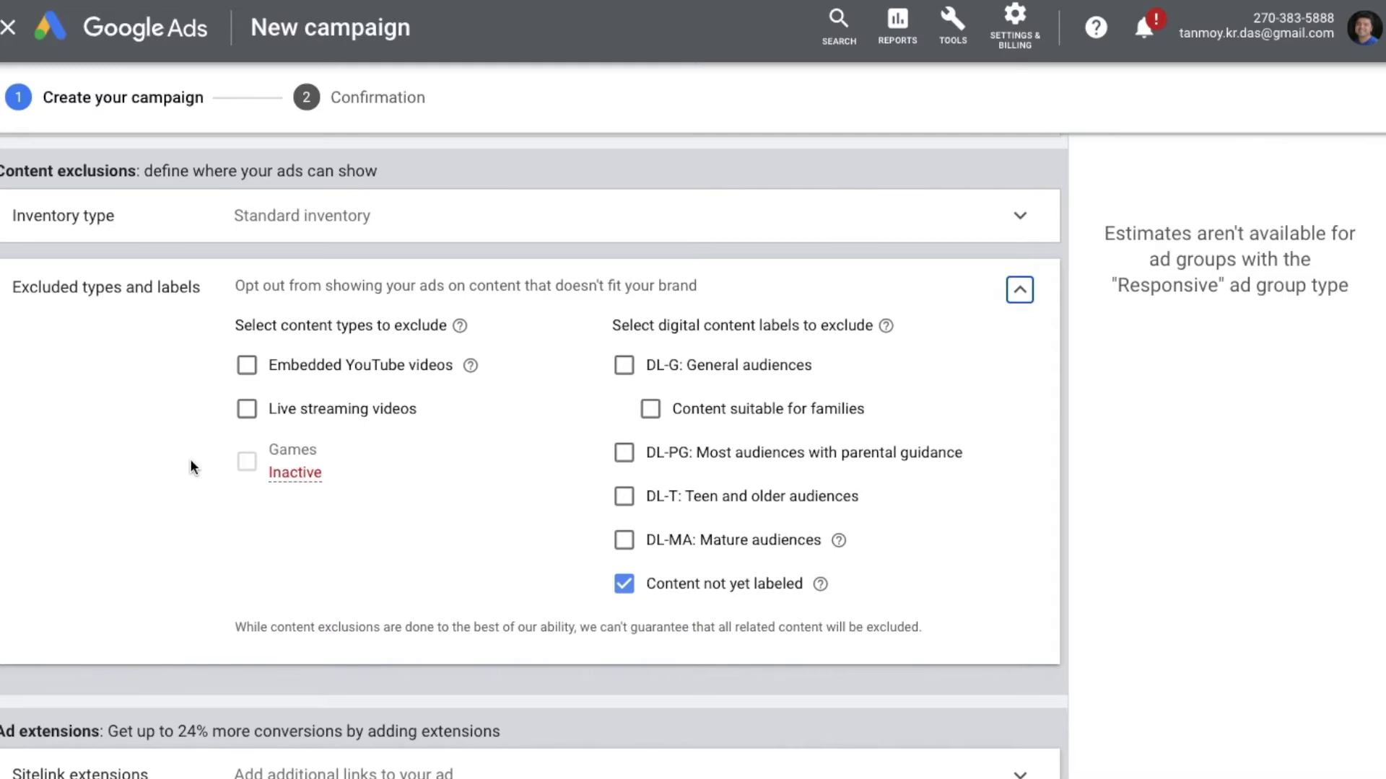
click(1019, 289)
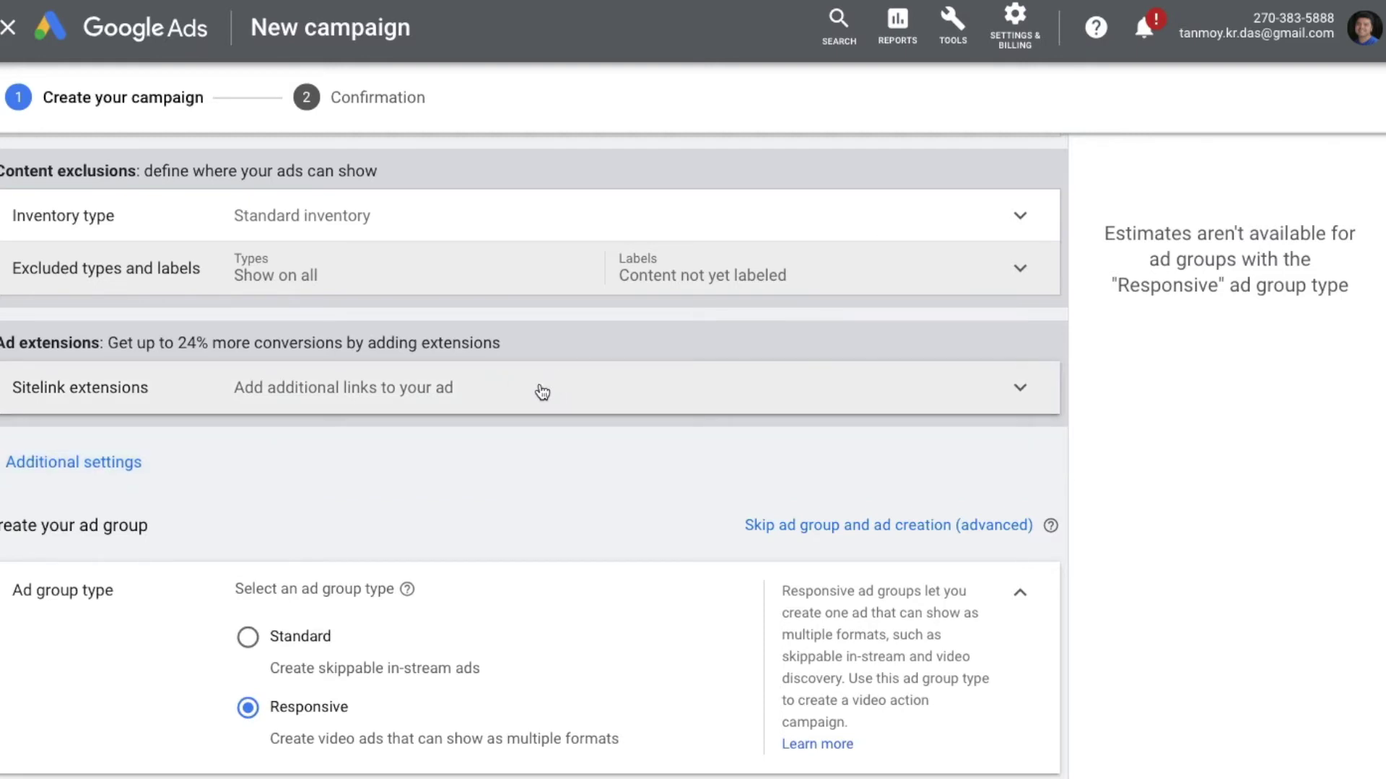
Review the campaign-level sitelink extensions that can be added and collapse the section without selecting any.
click(542, 392)
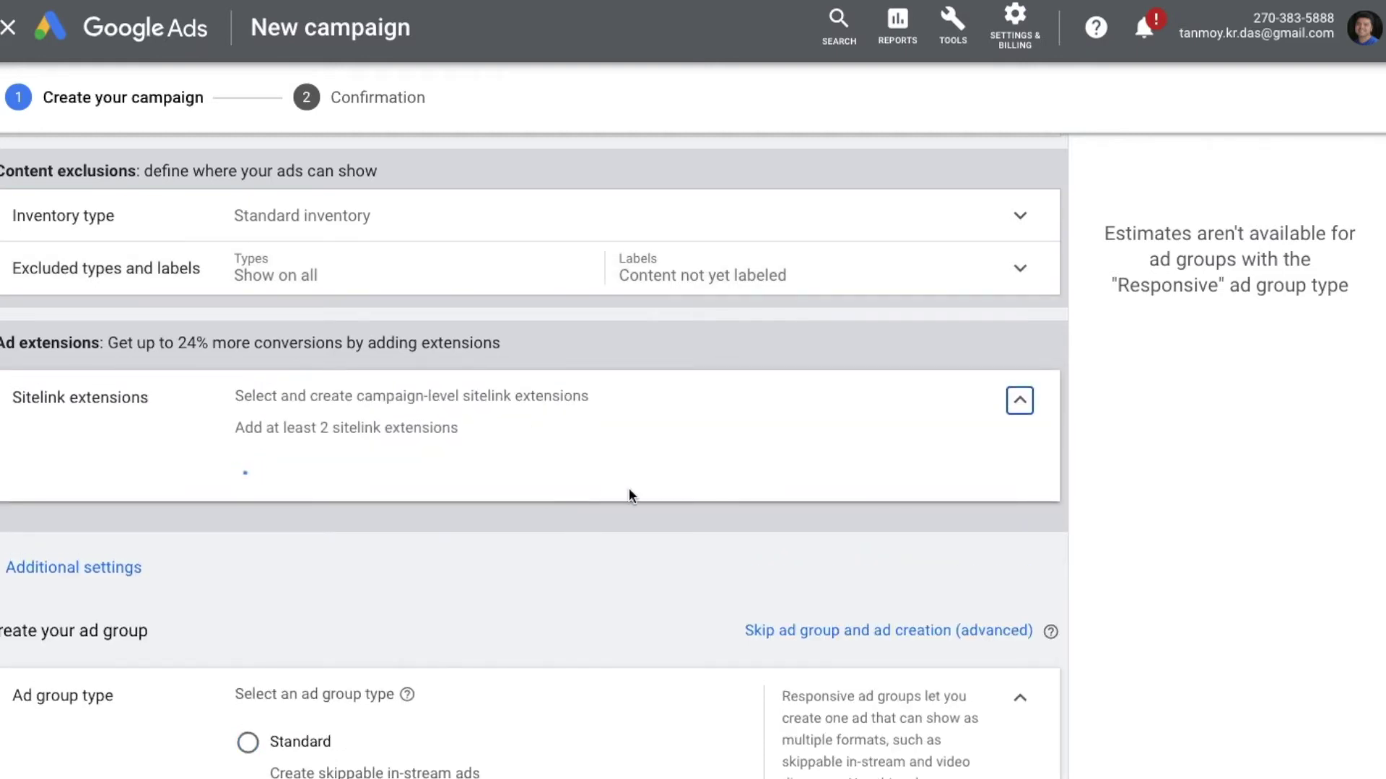
scroll(652, 534, down, 4)
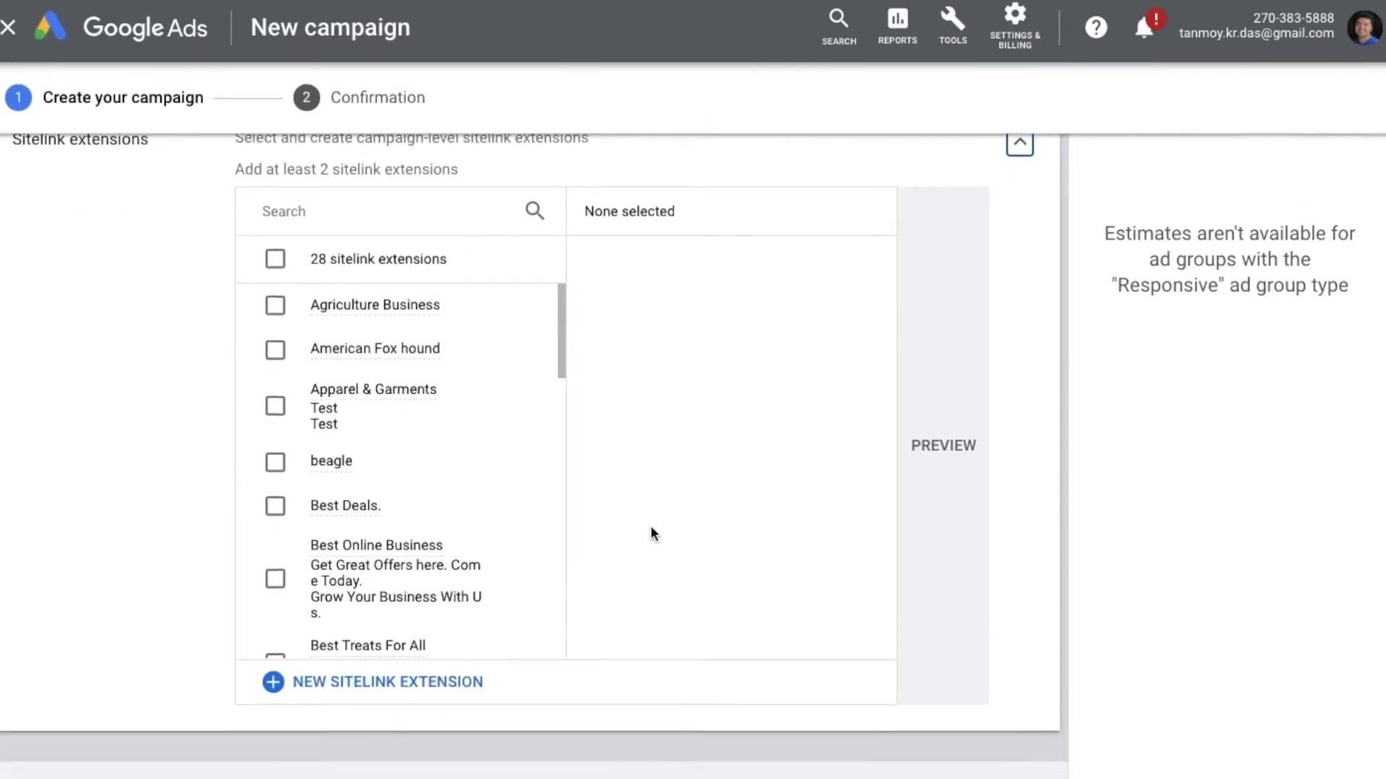
scroll(652, 534, up, 2)
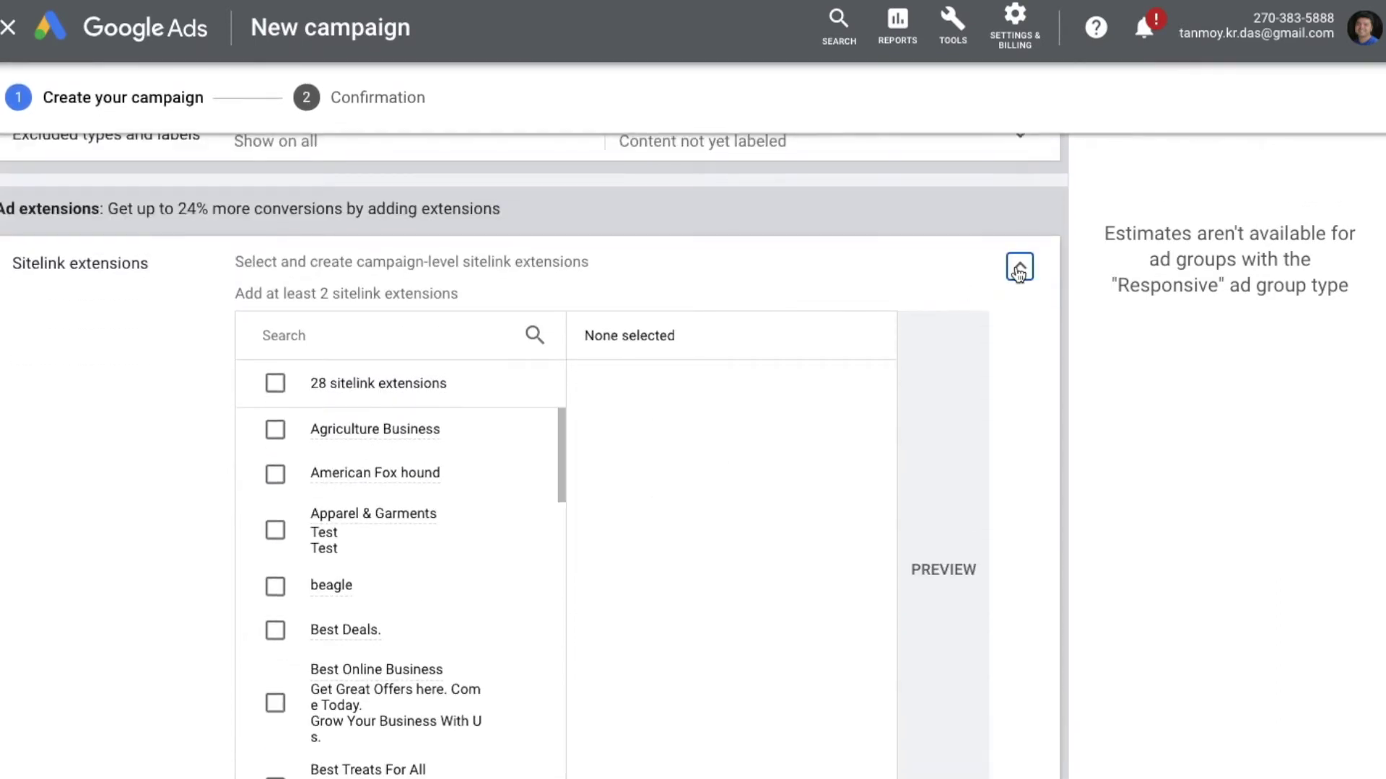
click(1018, 271)
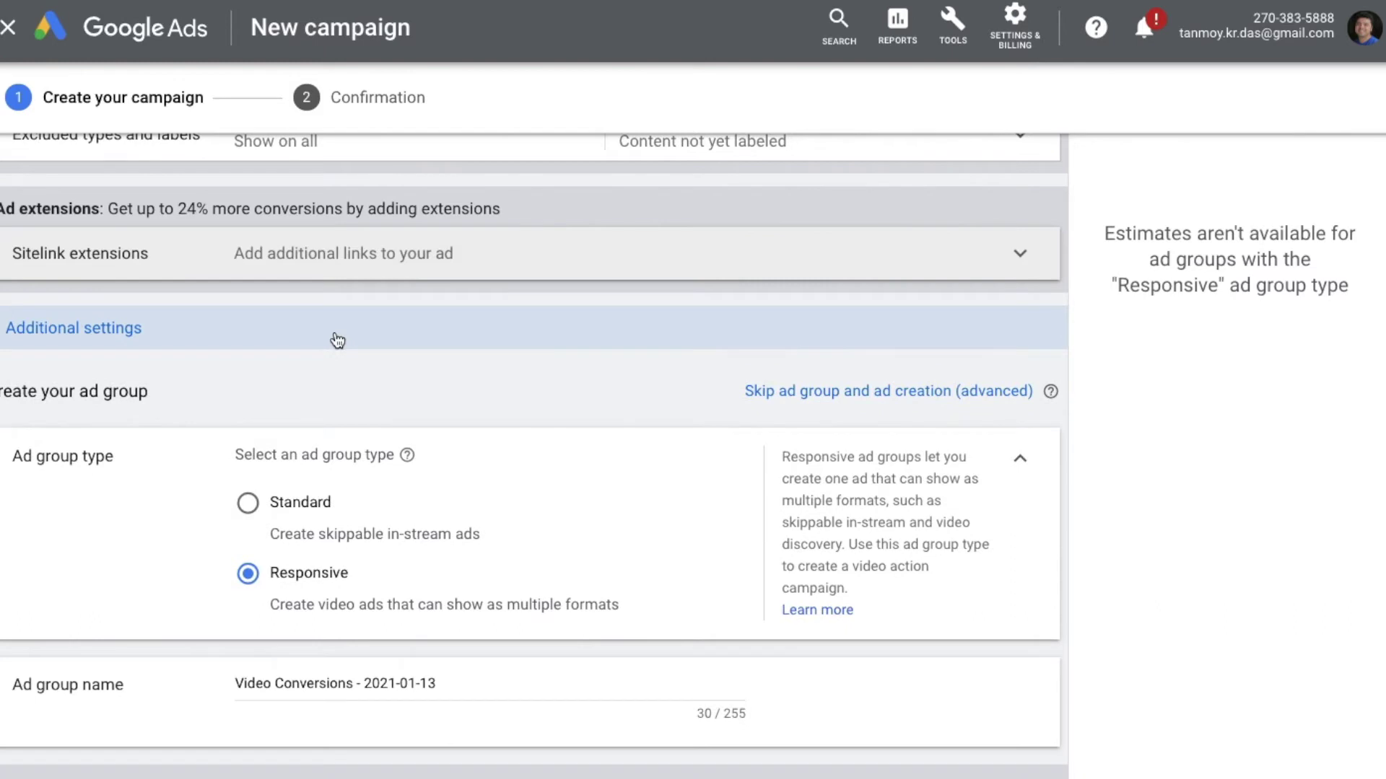
Expand the additional settings, review the Conversions options and collapse that section.
click(337, 341)
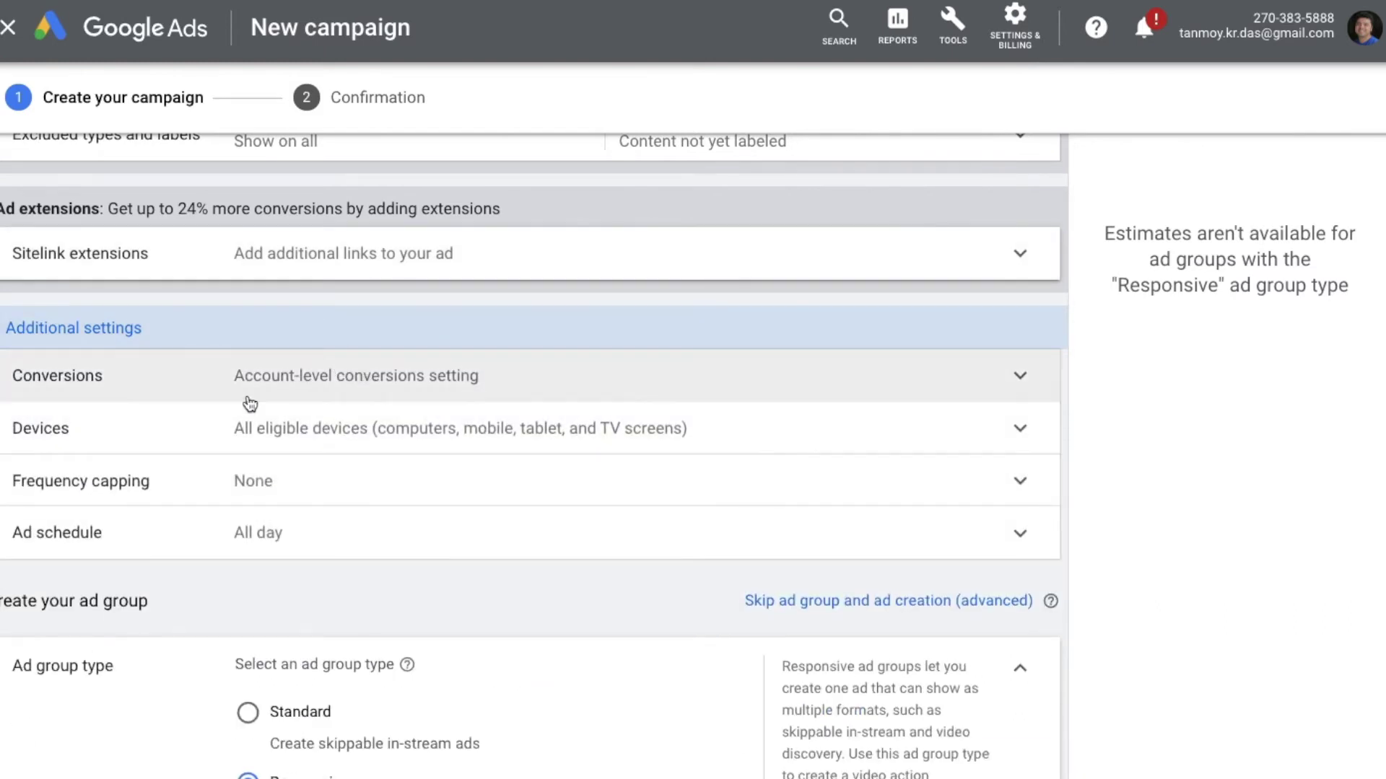
click(656, 392)
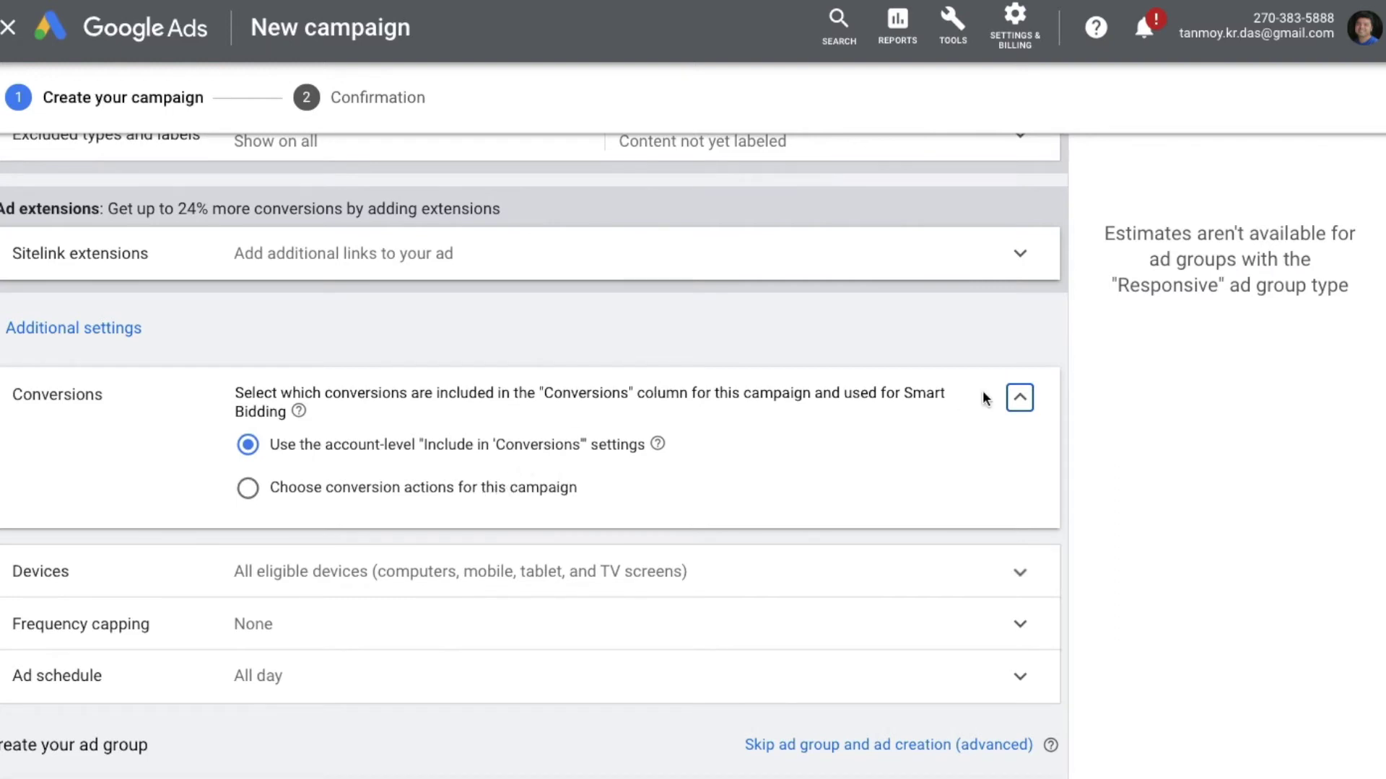
click(1019, 398)
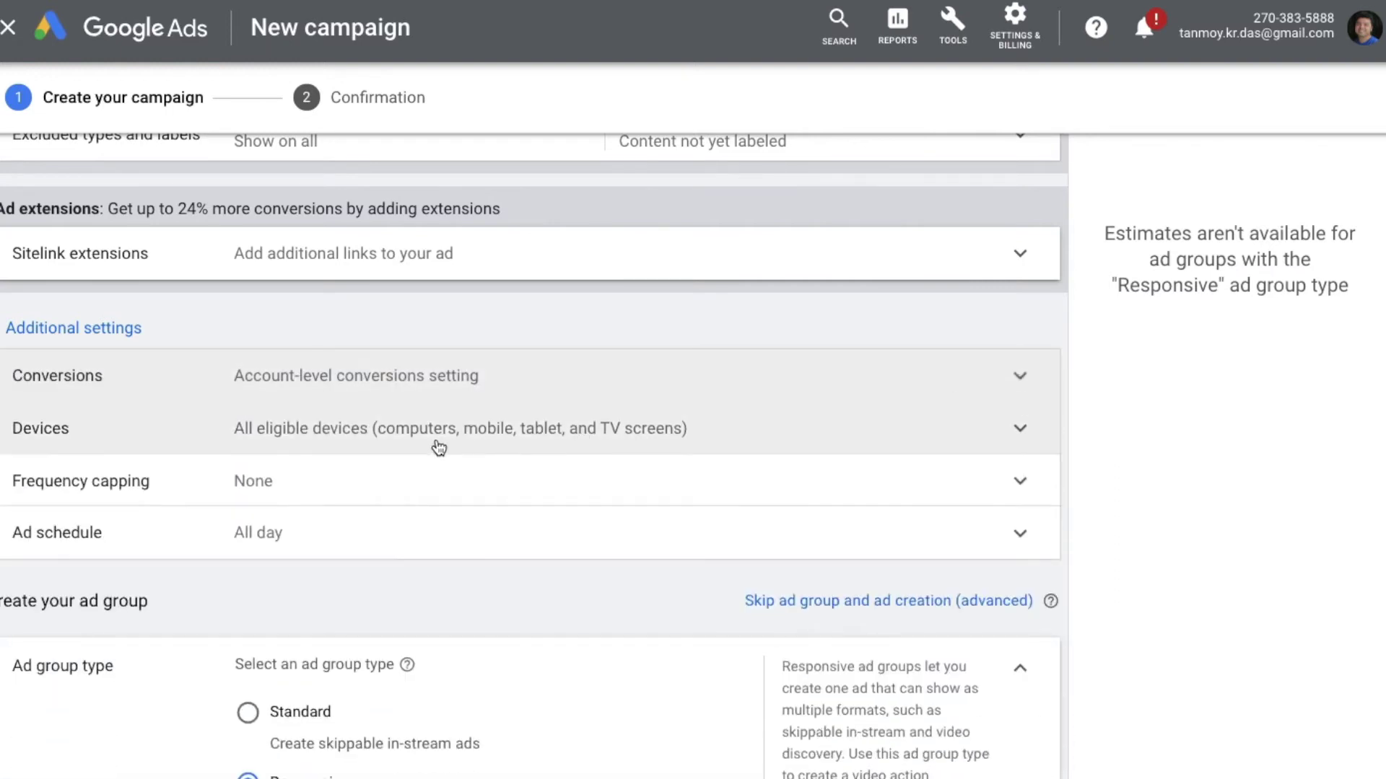
Choose Set specific targeting for devices, review the device and advanced mobile targeting options, and collapse the Devices section.
click(438, 442)
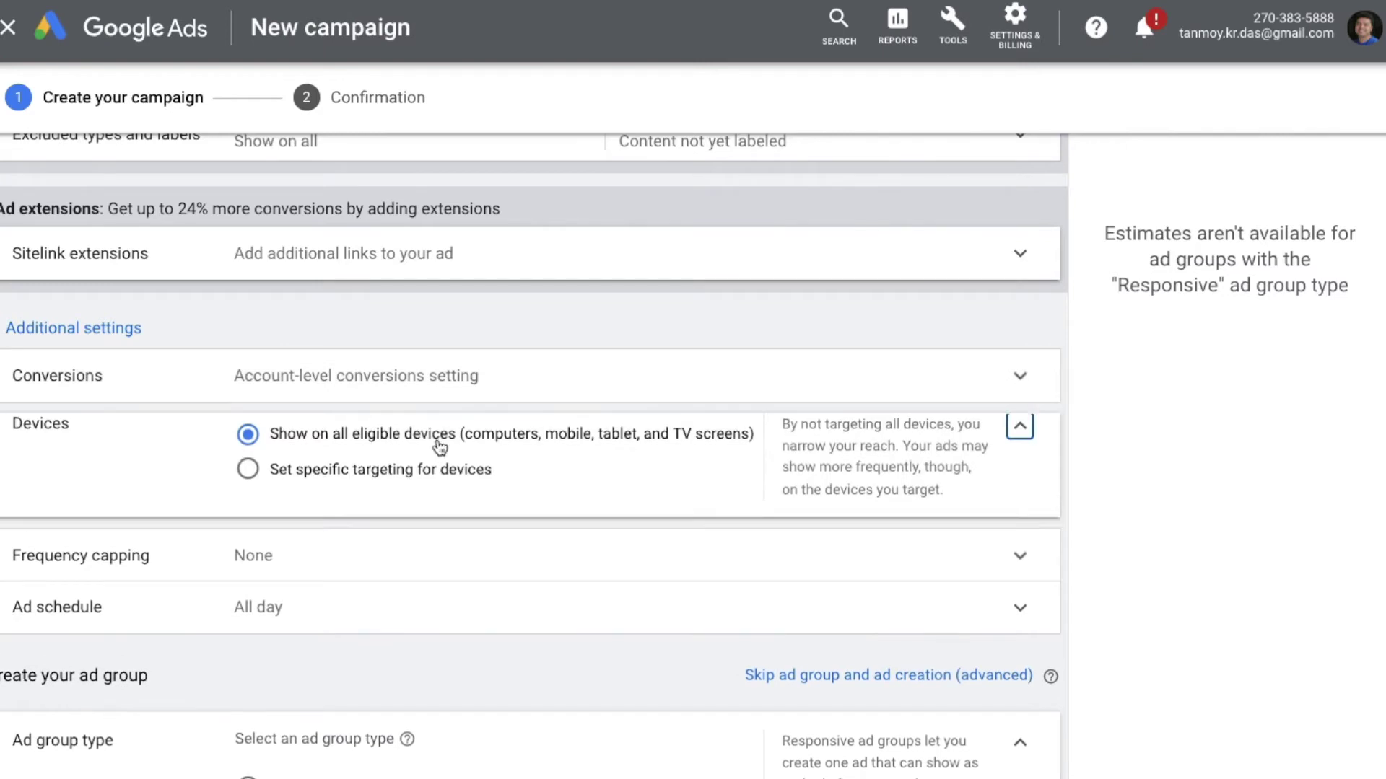
click(462, 493)
scroll(646, 607, down, 3)
scroll(646, 607, down, 1)
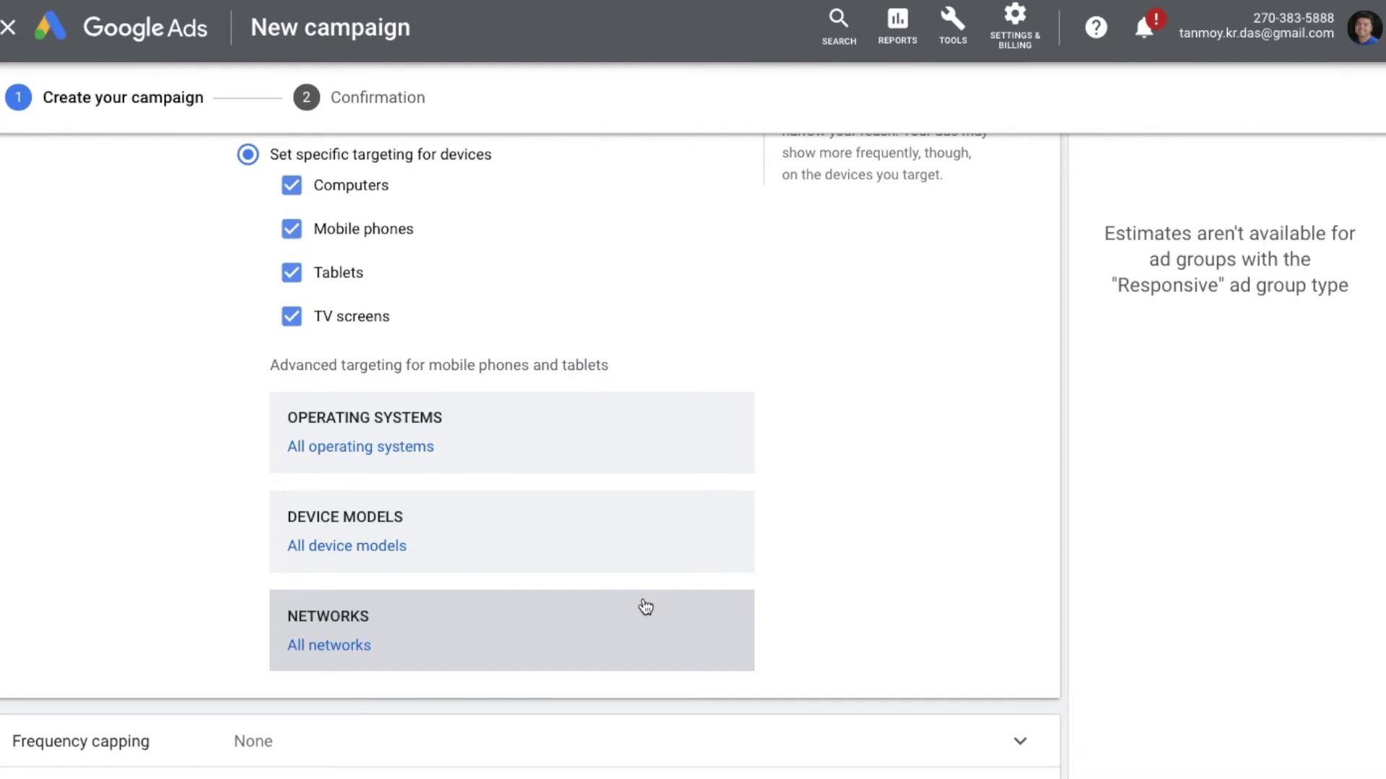
scroll(875, 433, up, 2)
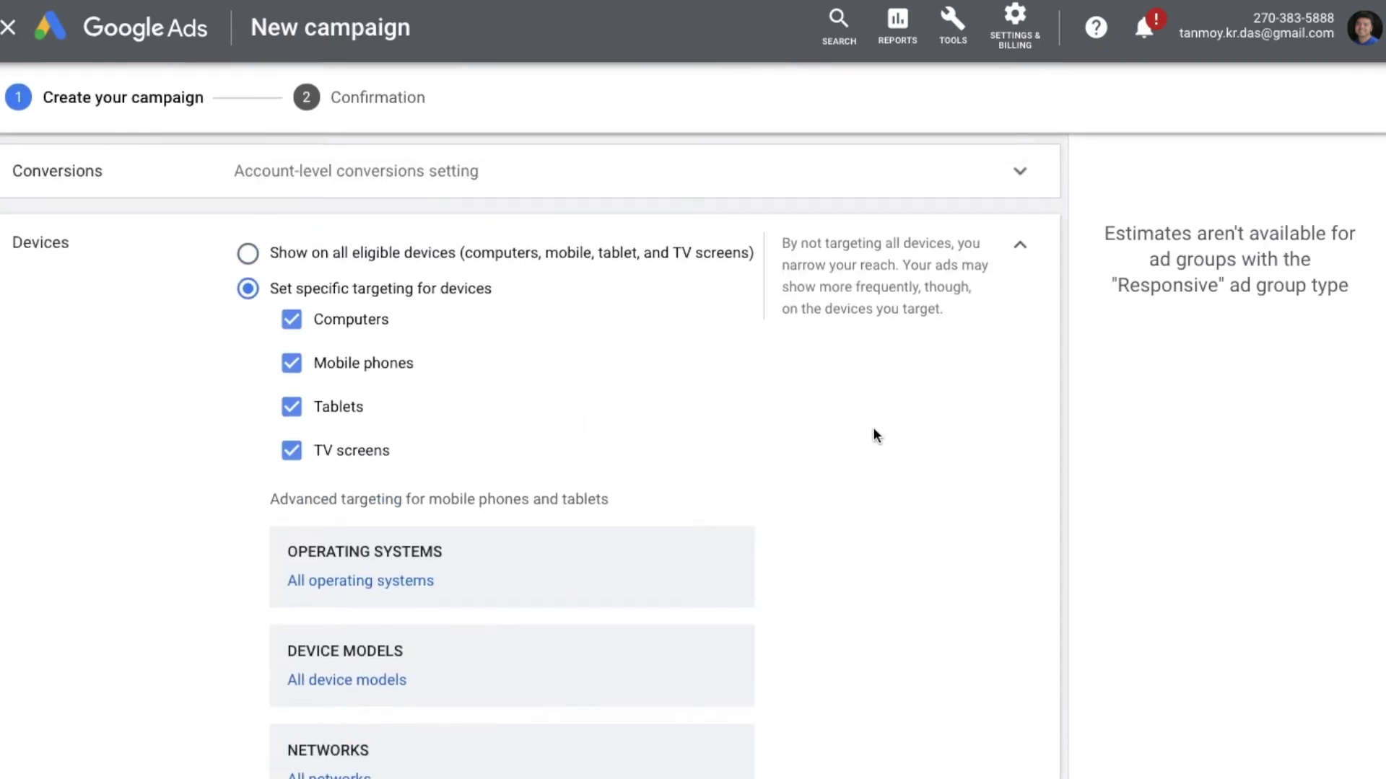
click(1020, 249)
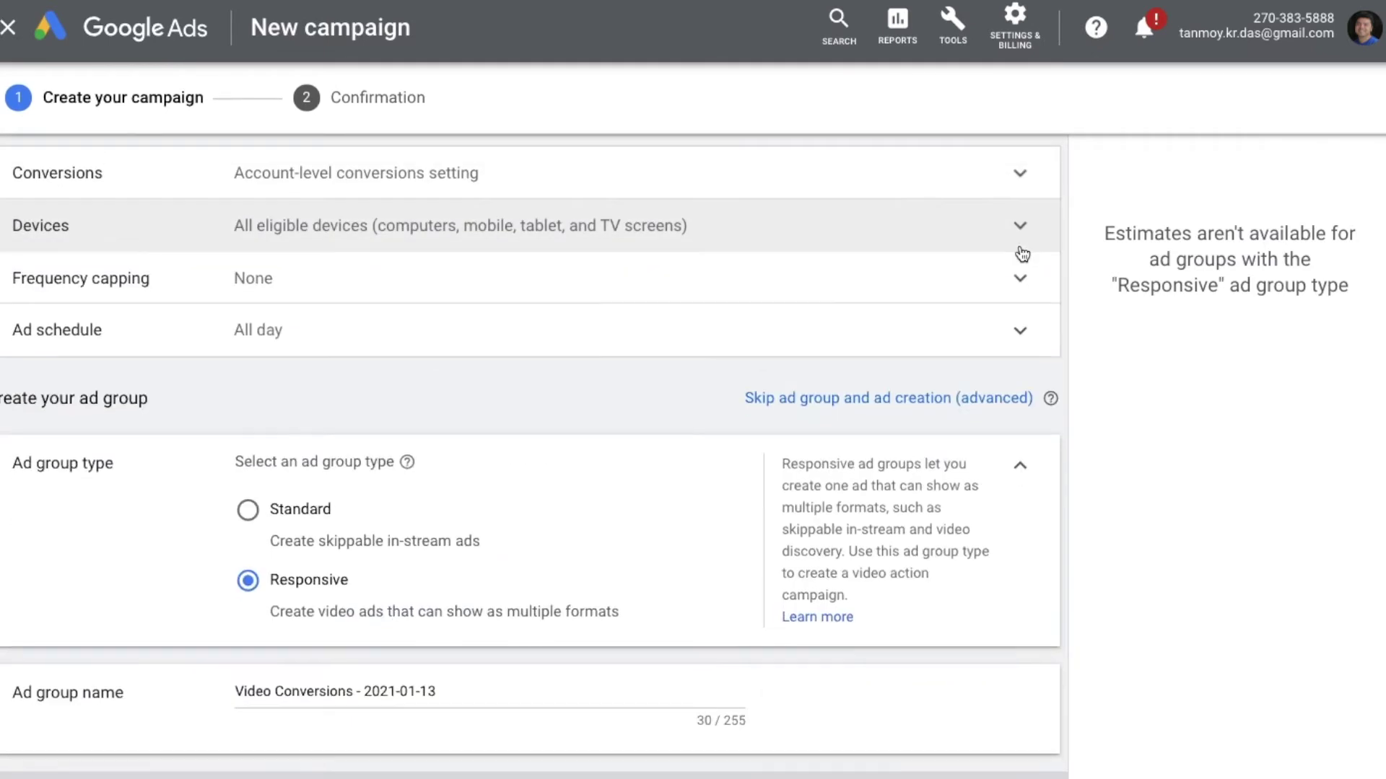
Try capping the impression frequency at 5 per day, and turn the impression cap back off.
click(461, 287)
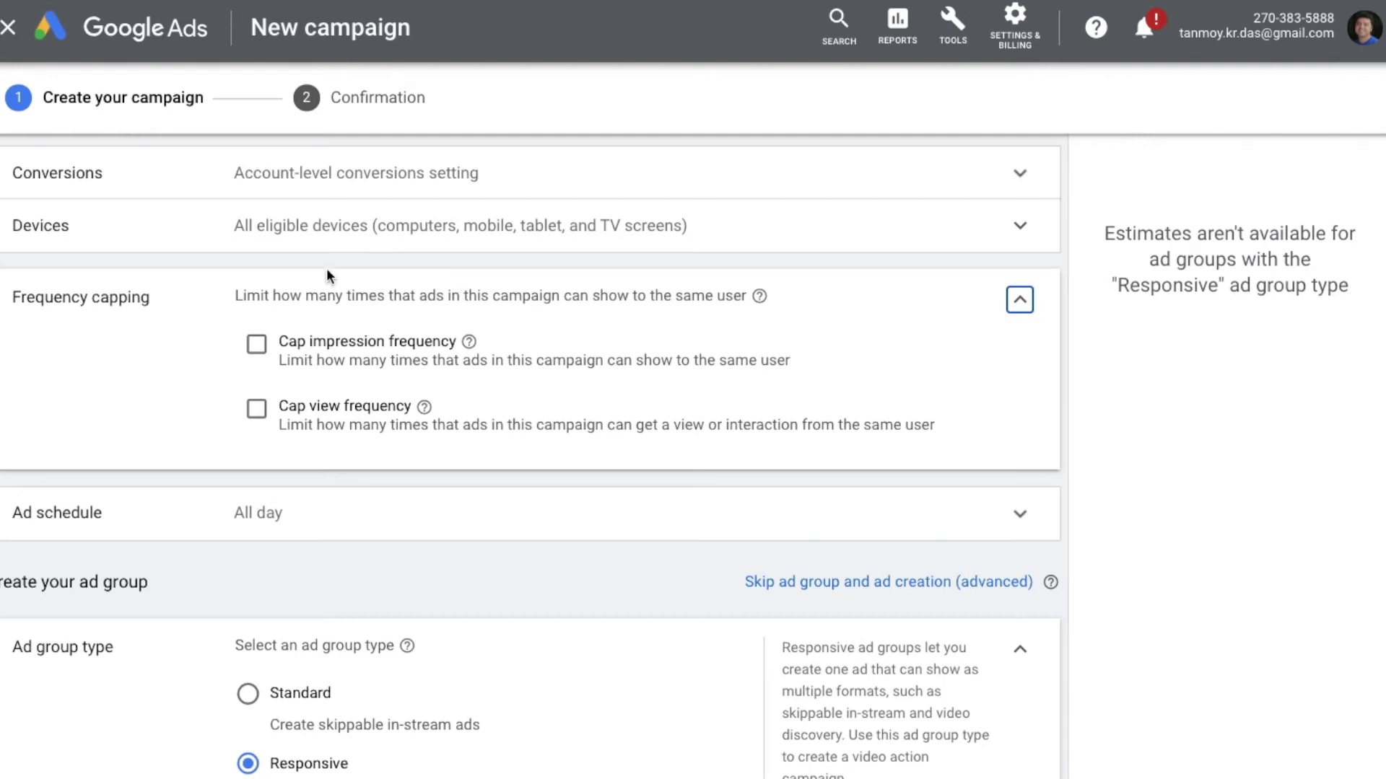
click(258, 356)
click(322, 437)
text(5)
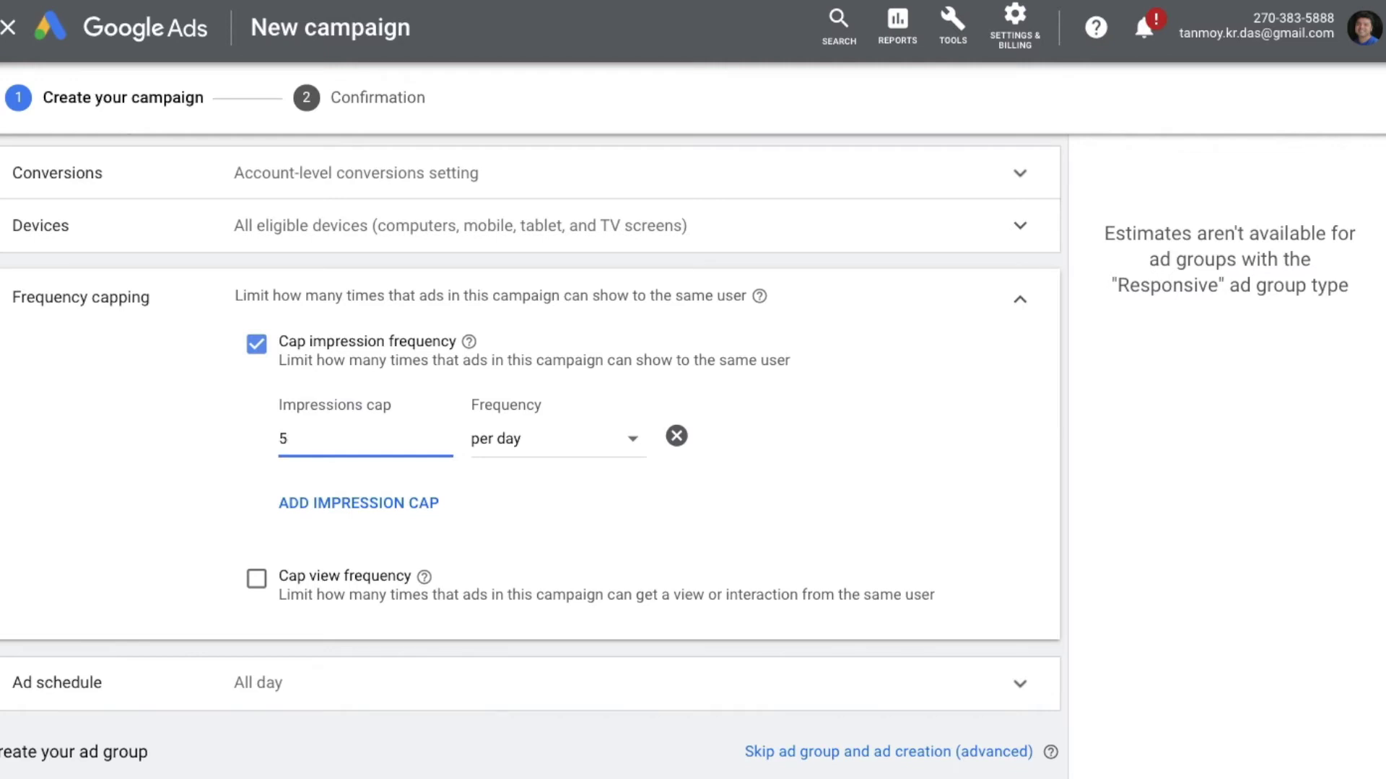
click(258, 344)
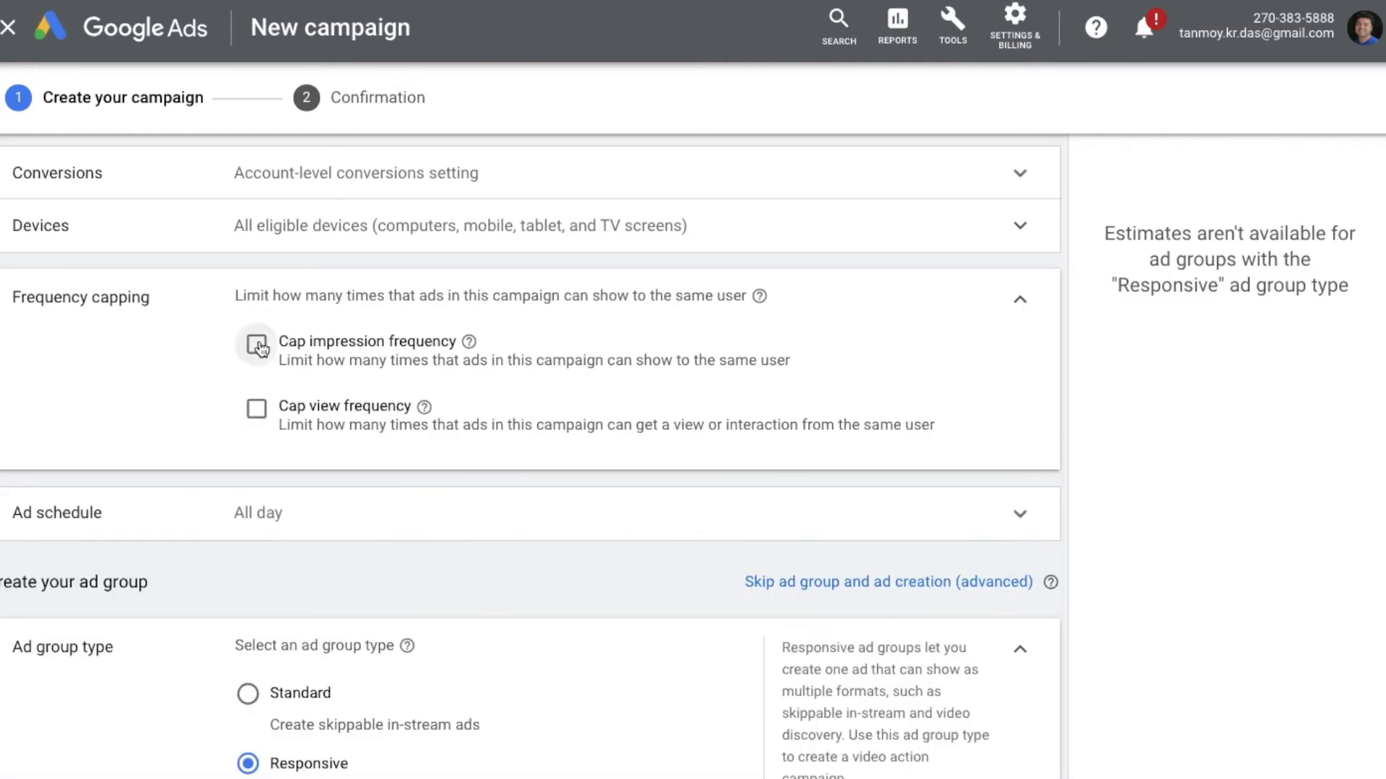
Try capping the view frequency at 3 per day, turn the view cap back off and collapse Frequency capping.
click(257, 410)
click(308, 496)
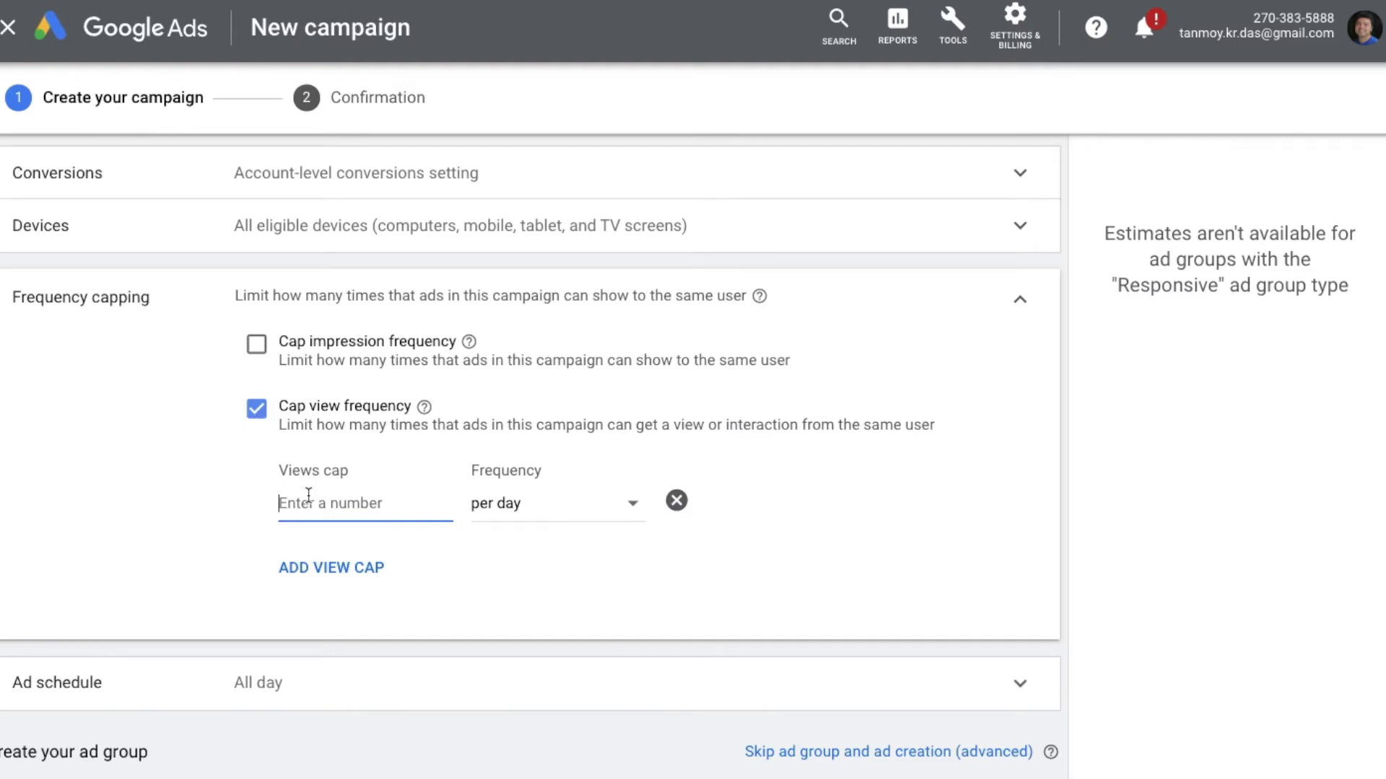
text(3)
click(257, 410)
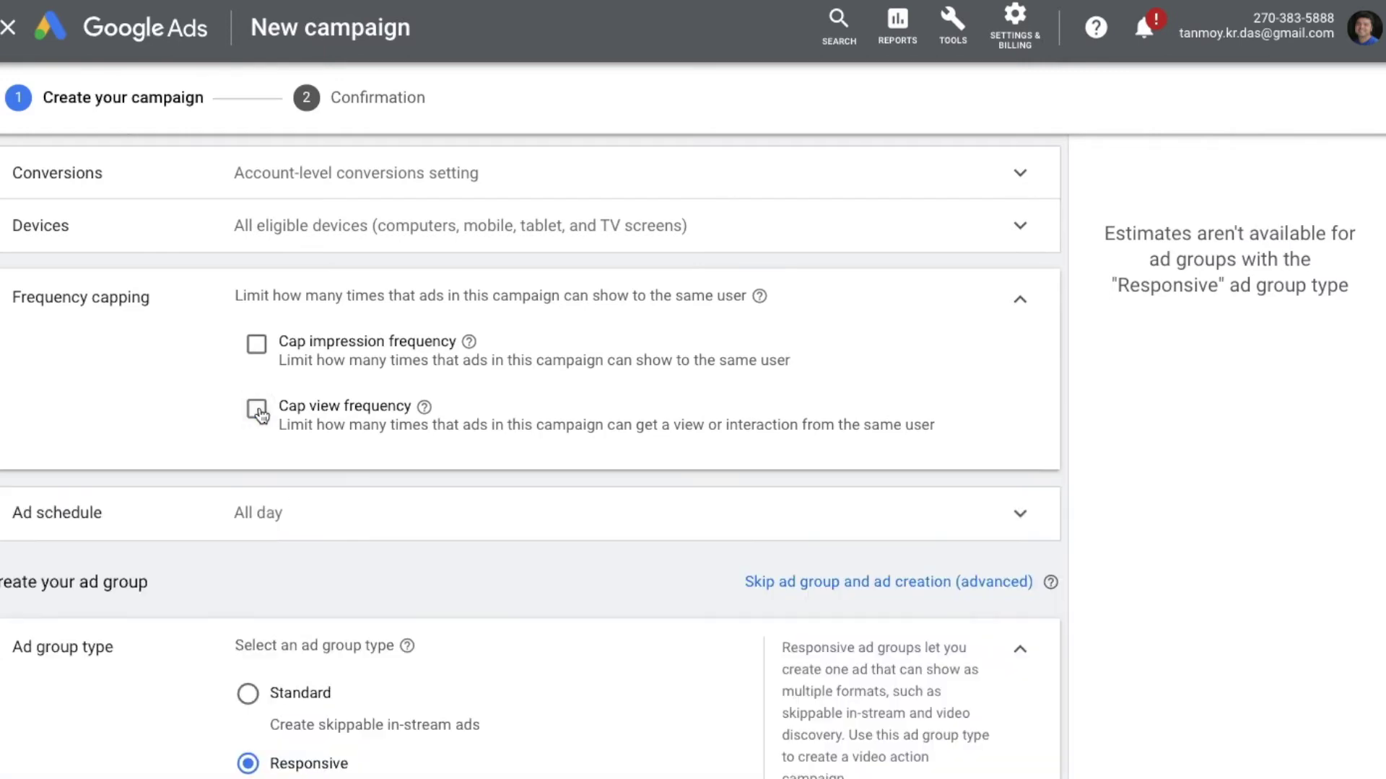
click(1020, 306)
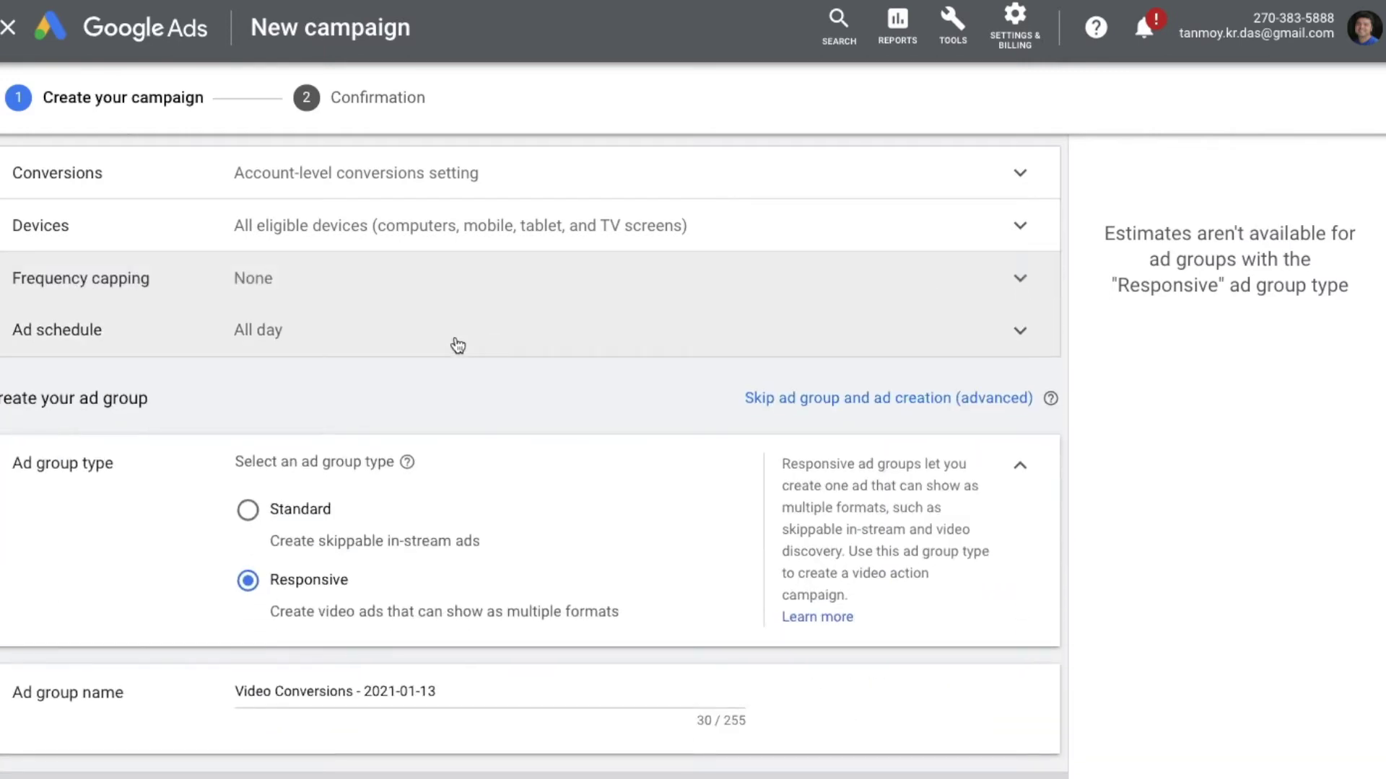
Review the Ad schedule settings, collapse the section and go to the ad group creation settings.
click(394, 344)
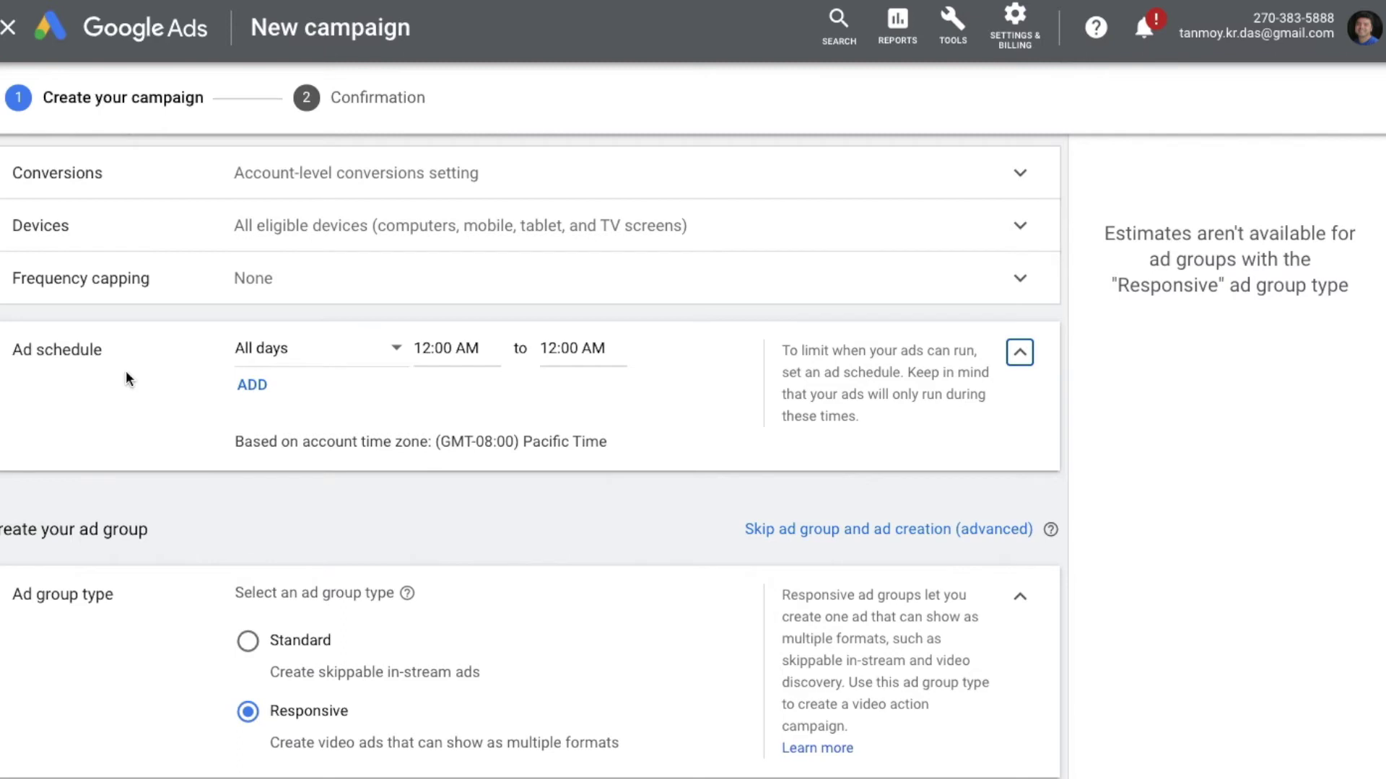
click(1020, 357)
scroll(572, 414, down, 2)
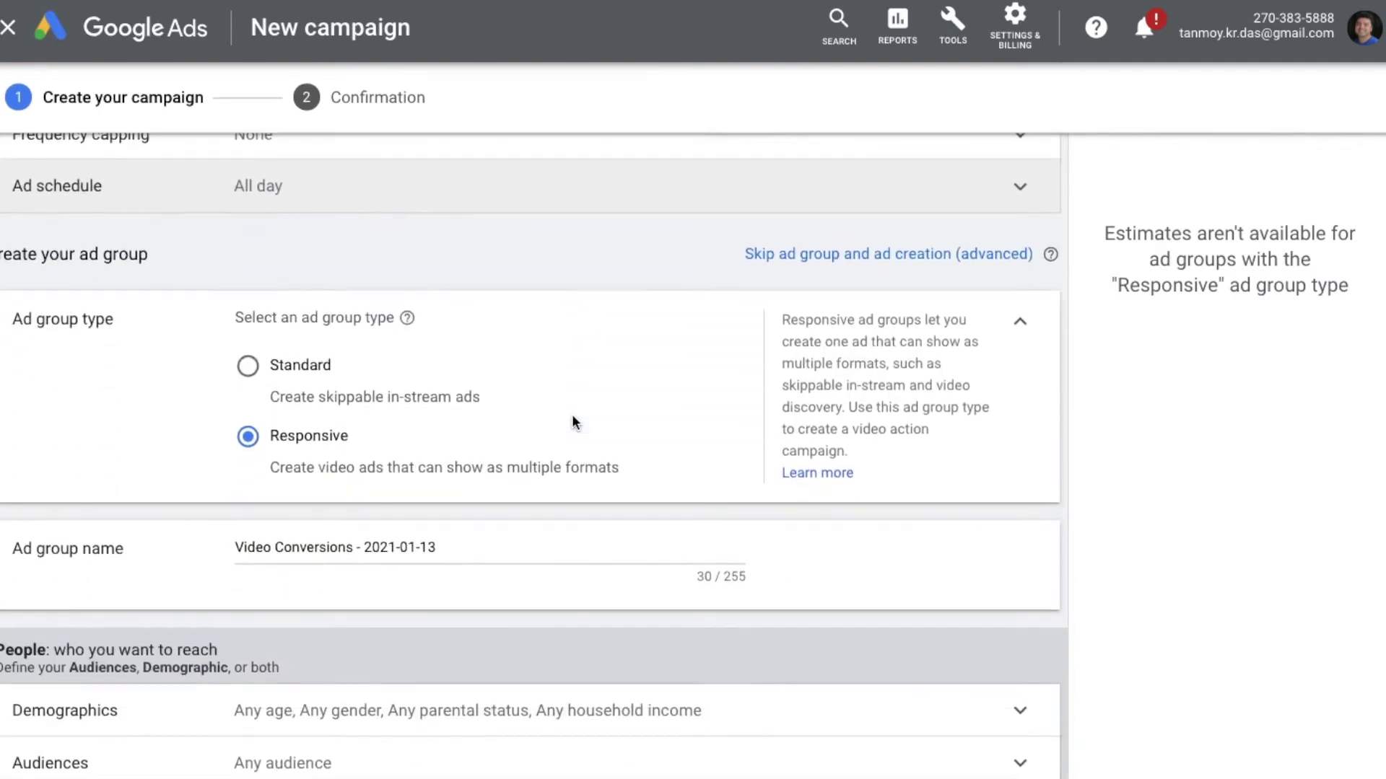
scroll(572, 414, down, 1)
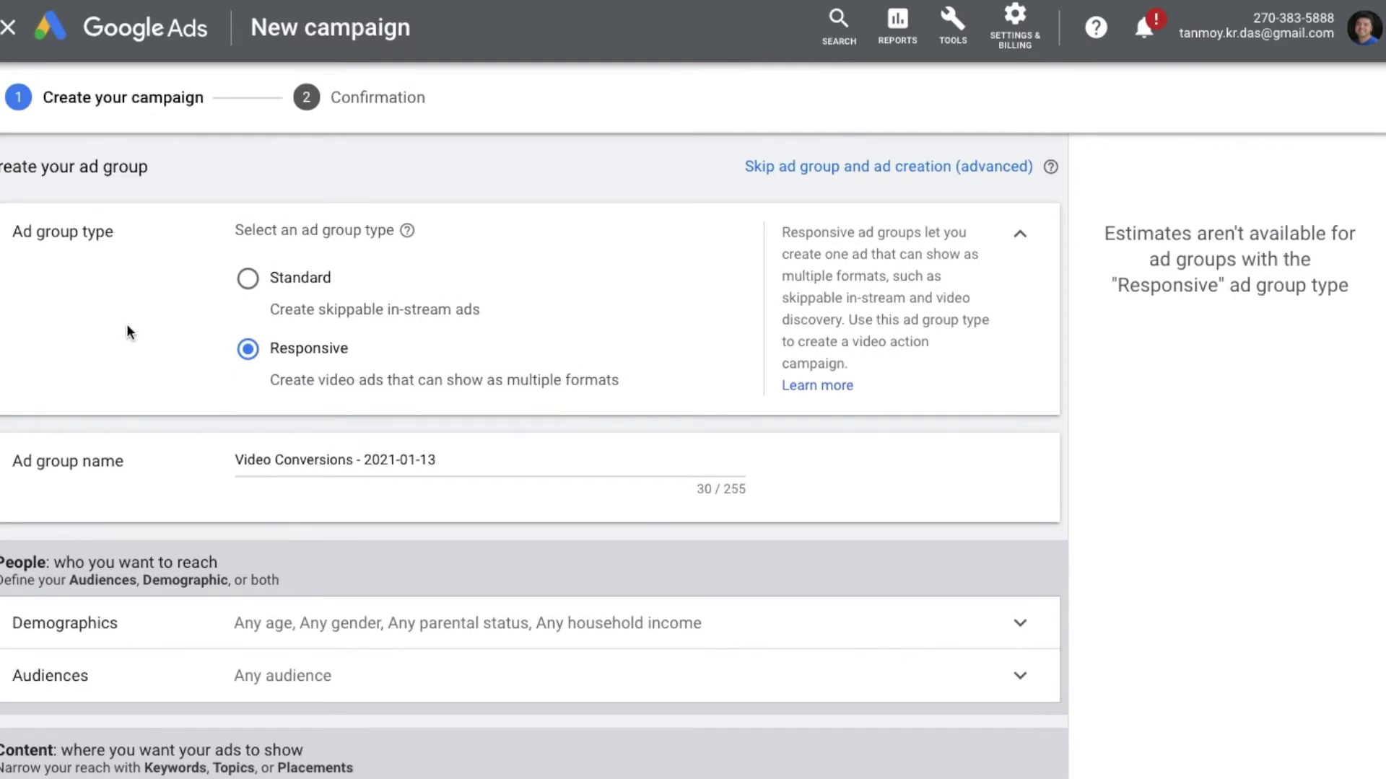
Try the Standard ad group type and switch back to Responsive.
click(249, 281)
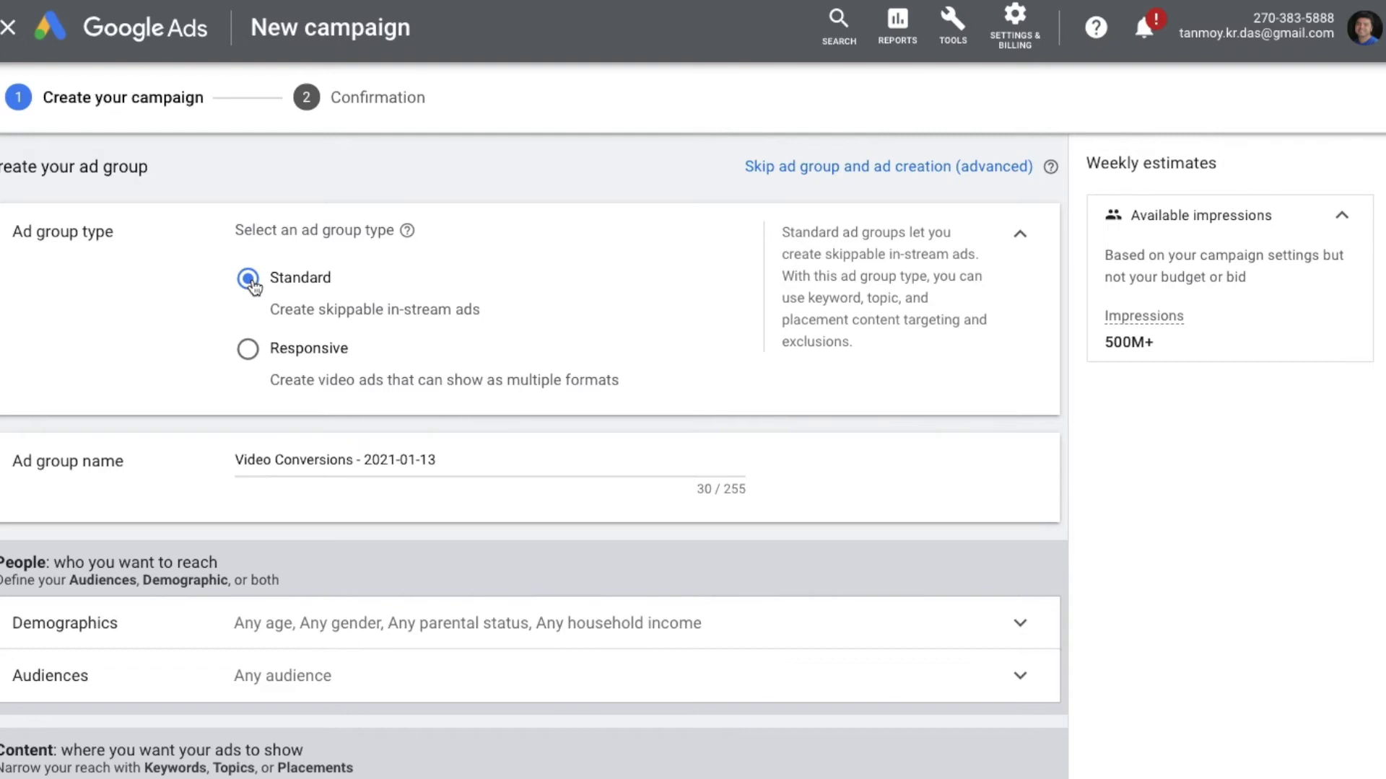
click(249, 351)
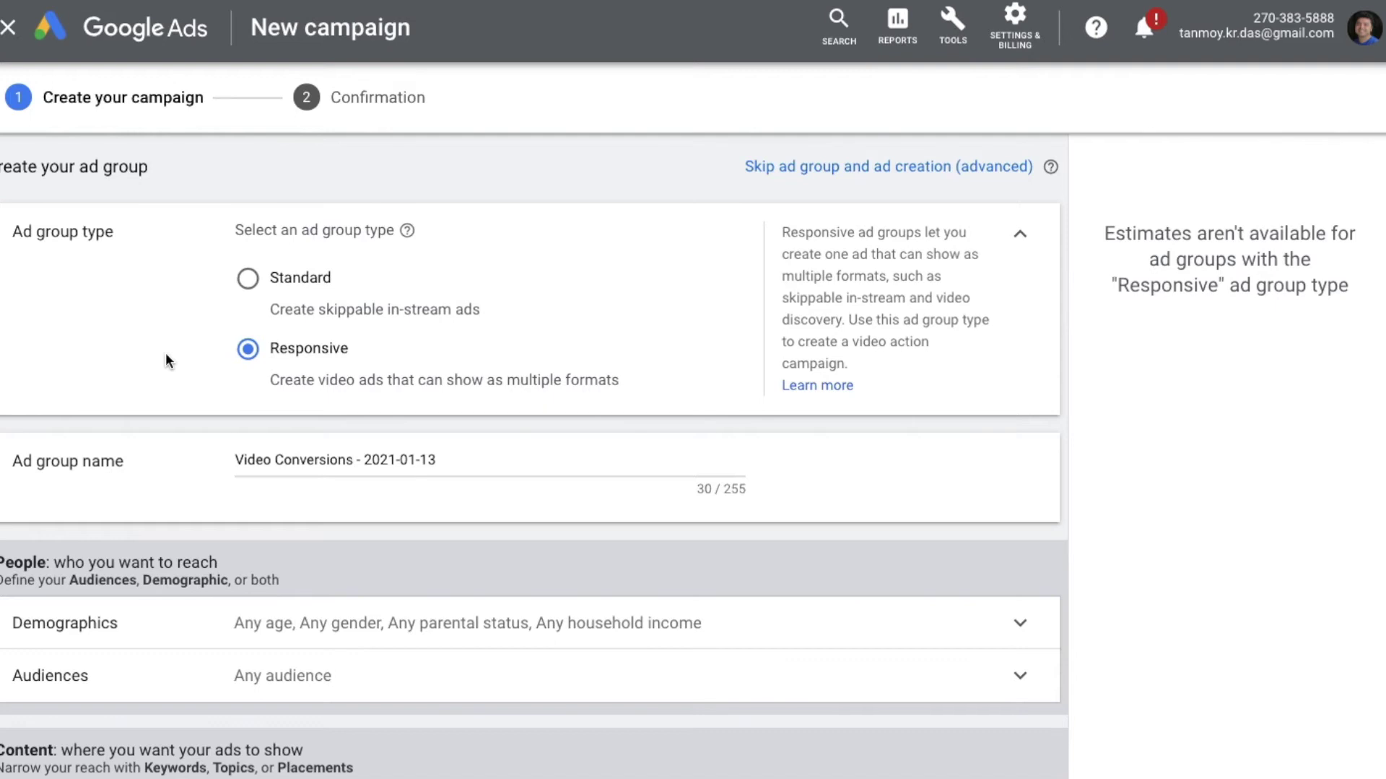
Rename the ad group by replacing the date at the end of its name with 12345.
scroll(166, 354, down, 4)
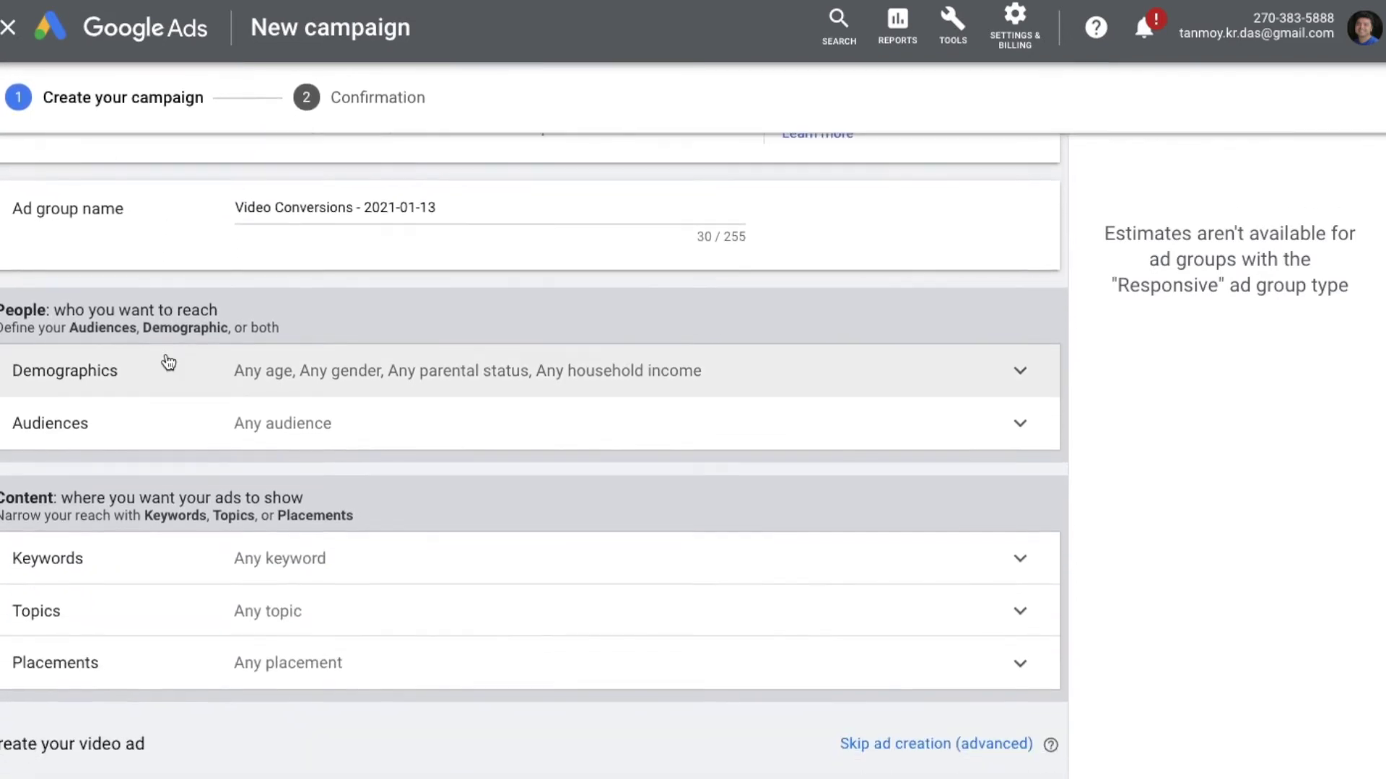
click(460, 214)
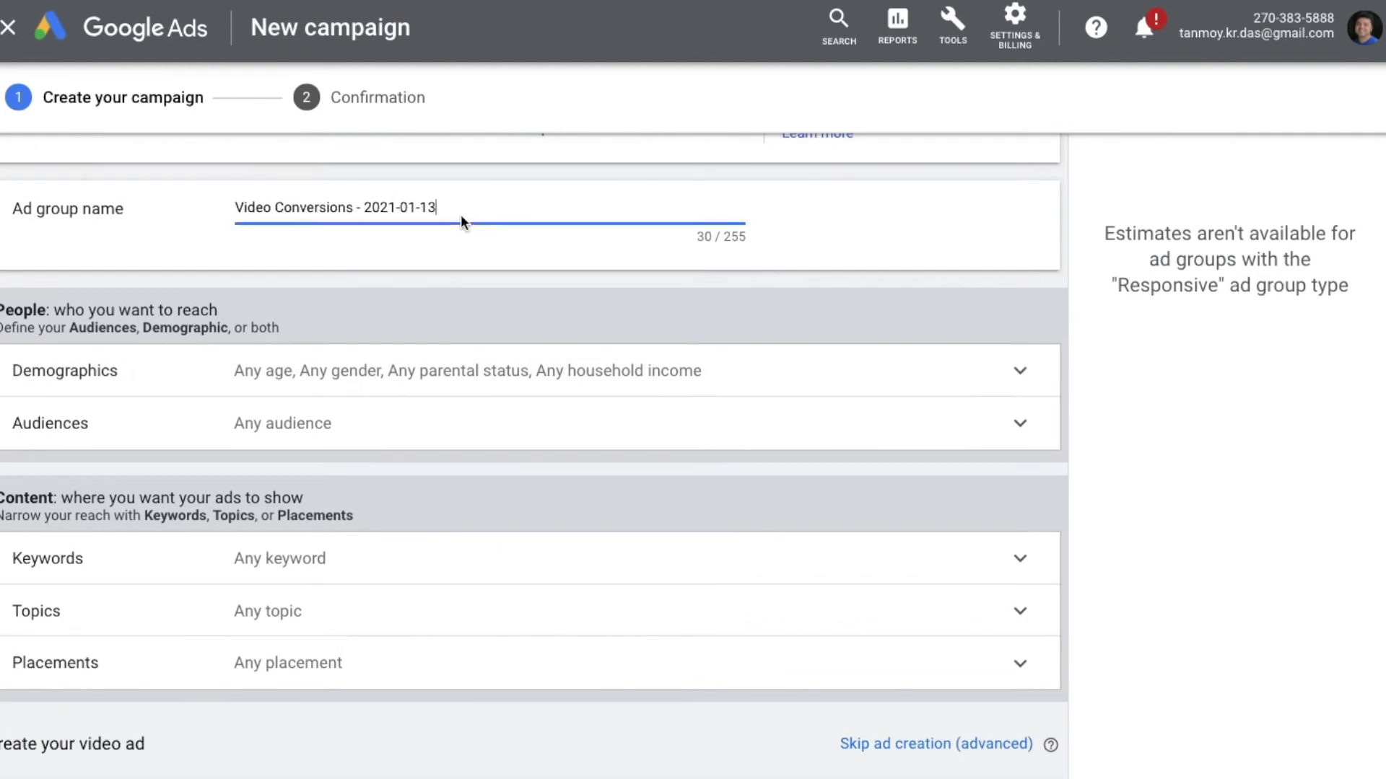
key(BackSpace)
key(BackSpace)
key(BackSpace)
key(BackSpace)
key(BackSpace)
key(BackSpace)
key(BackSpace)
key(BackSpace)
key(BackSpace)
key(BackSpace)
key(BackSpace)
key(BackSpace)
text(12345)
Exclude Unknown gender, ages 65+ and Unknown, Unknown parental status, and Lower 50% and Unknown household income from Demographics, and collapse the section.
scroll(460, 217, down, 2)
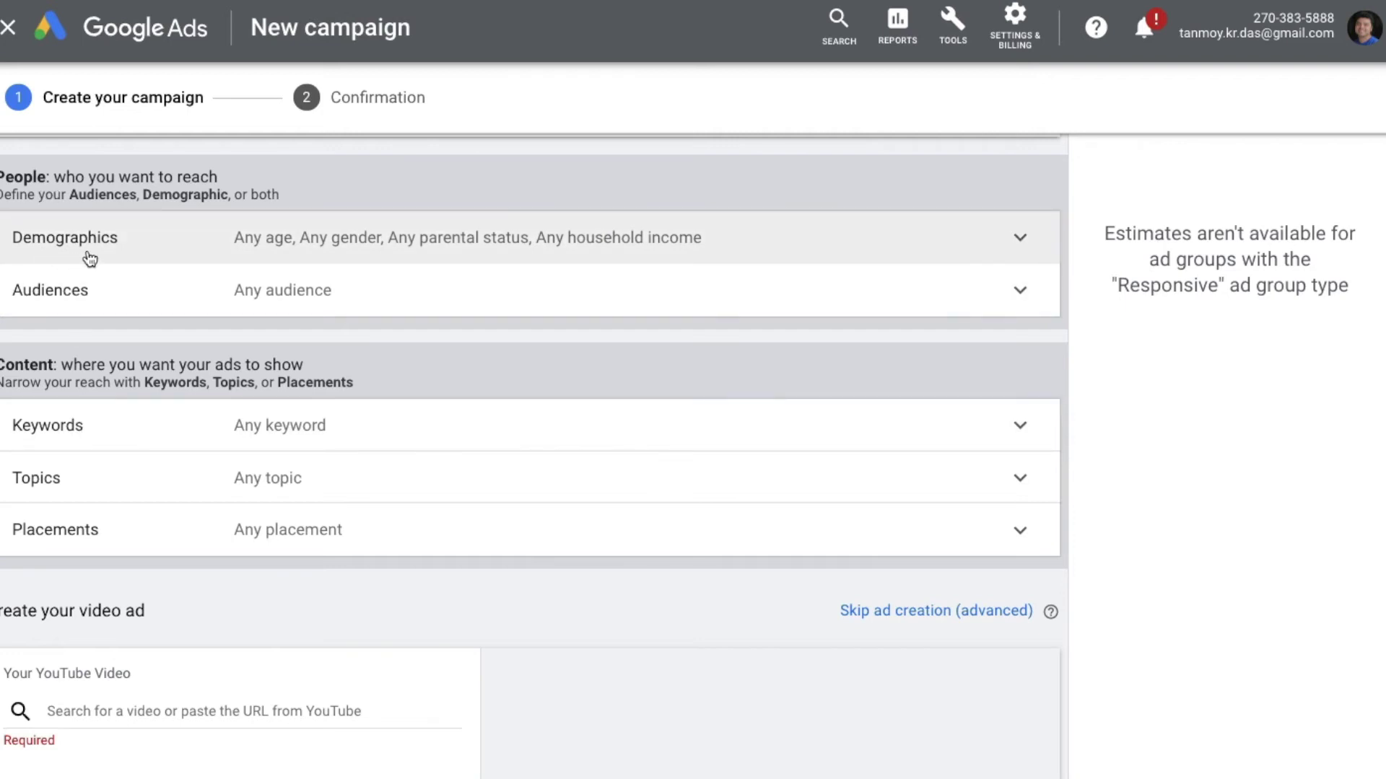
click(174, 254)
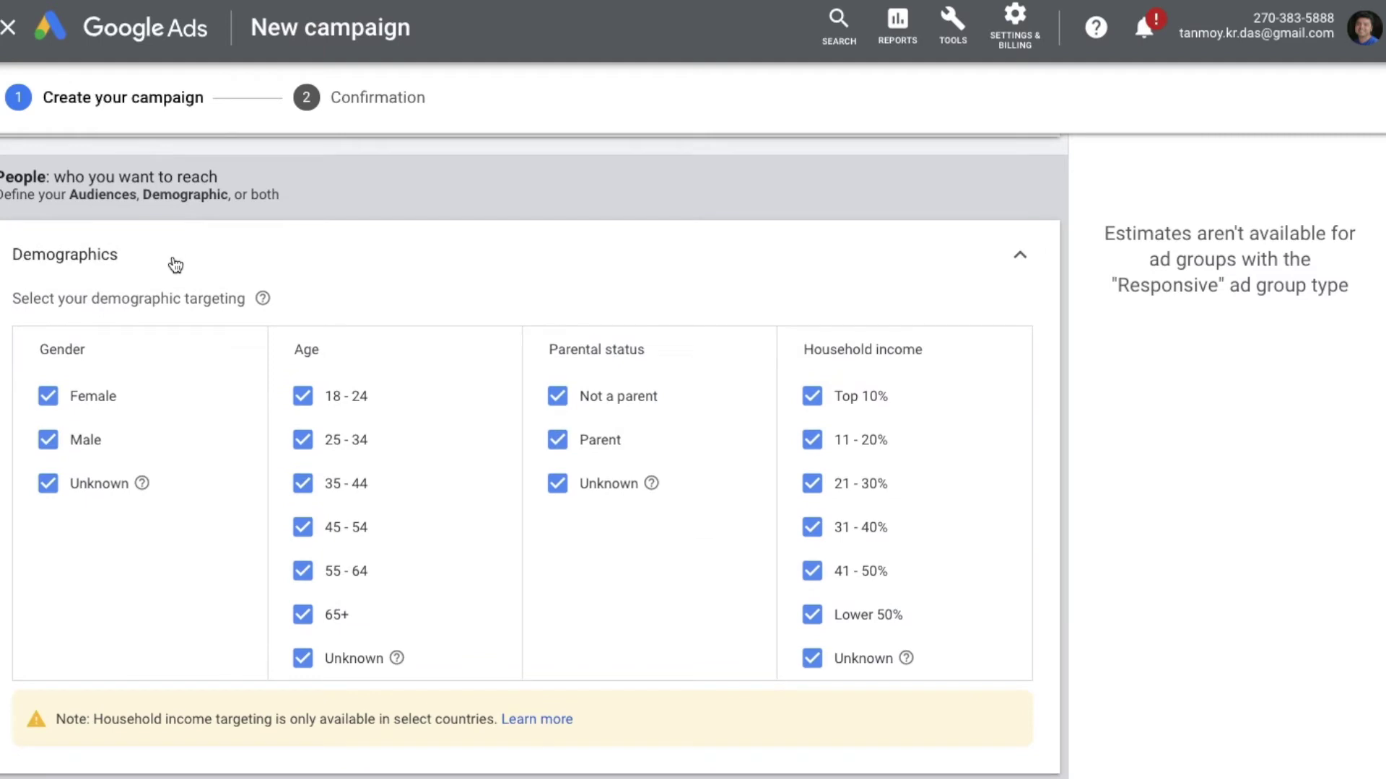
click(94, 396)
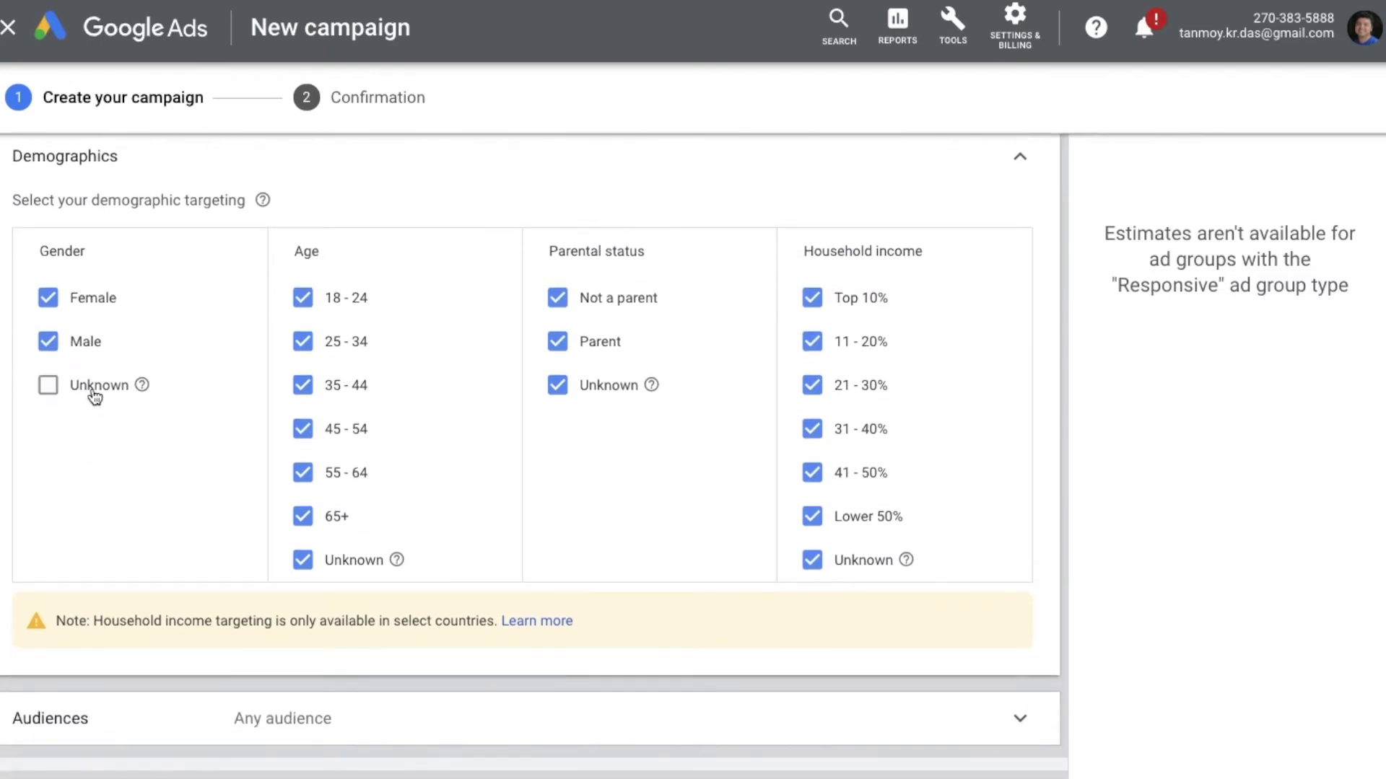
click(315, 518)
click(316, 562)
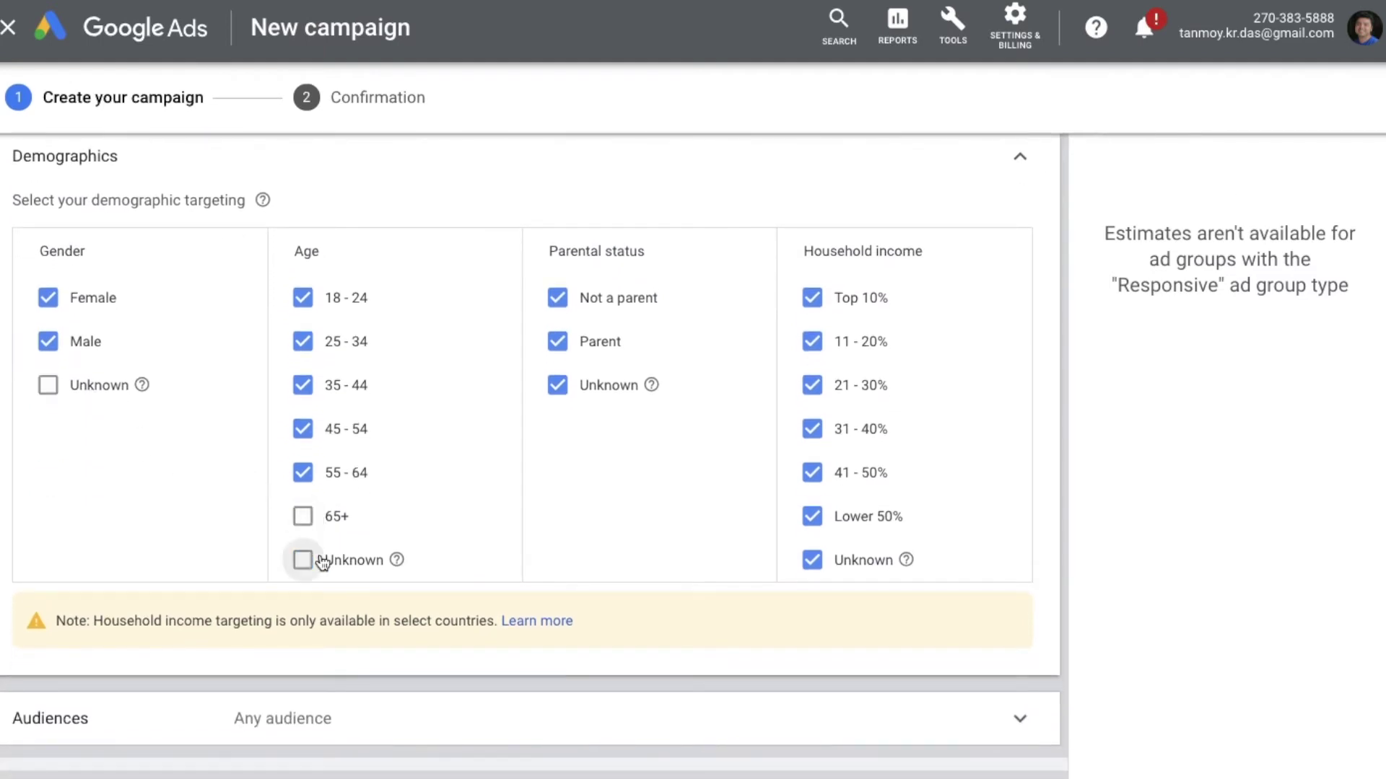
click(589, 393)
click(835, 518)
click(835, 574)
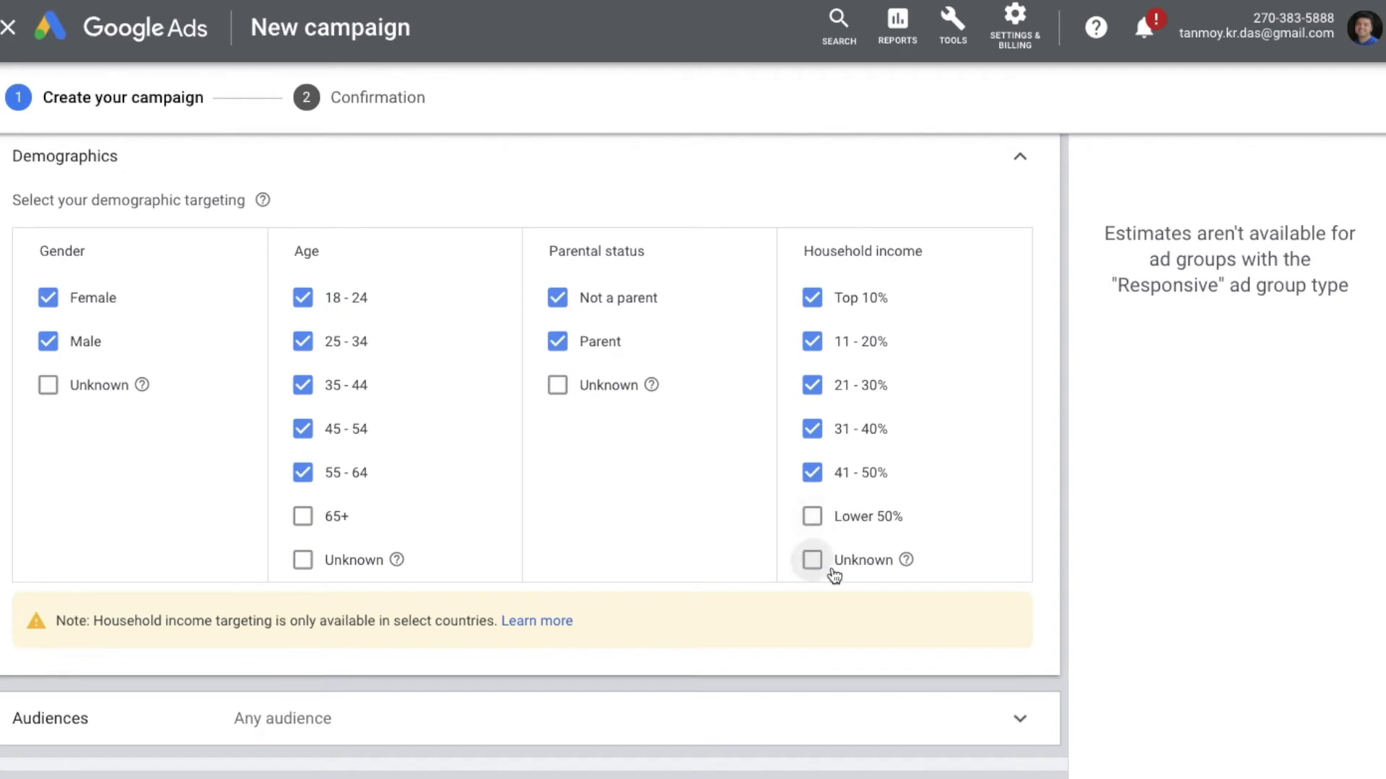
click(1022, 162)
Browse the Audiences settings, review the website visitor lists under How they have interacted with your business, and return to the audience categories.
scroll(622, 256, up, 1)
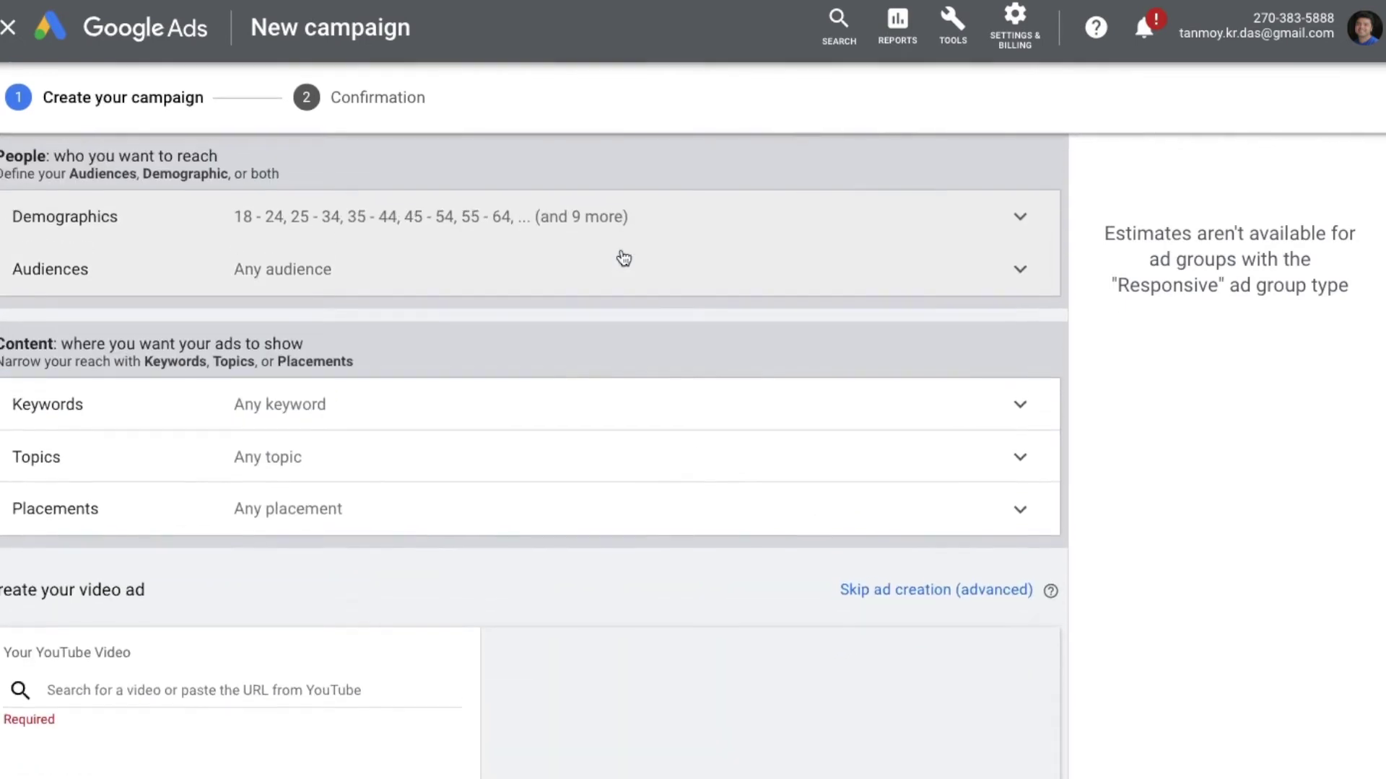
click(500, 275)
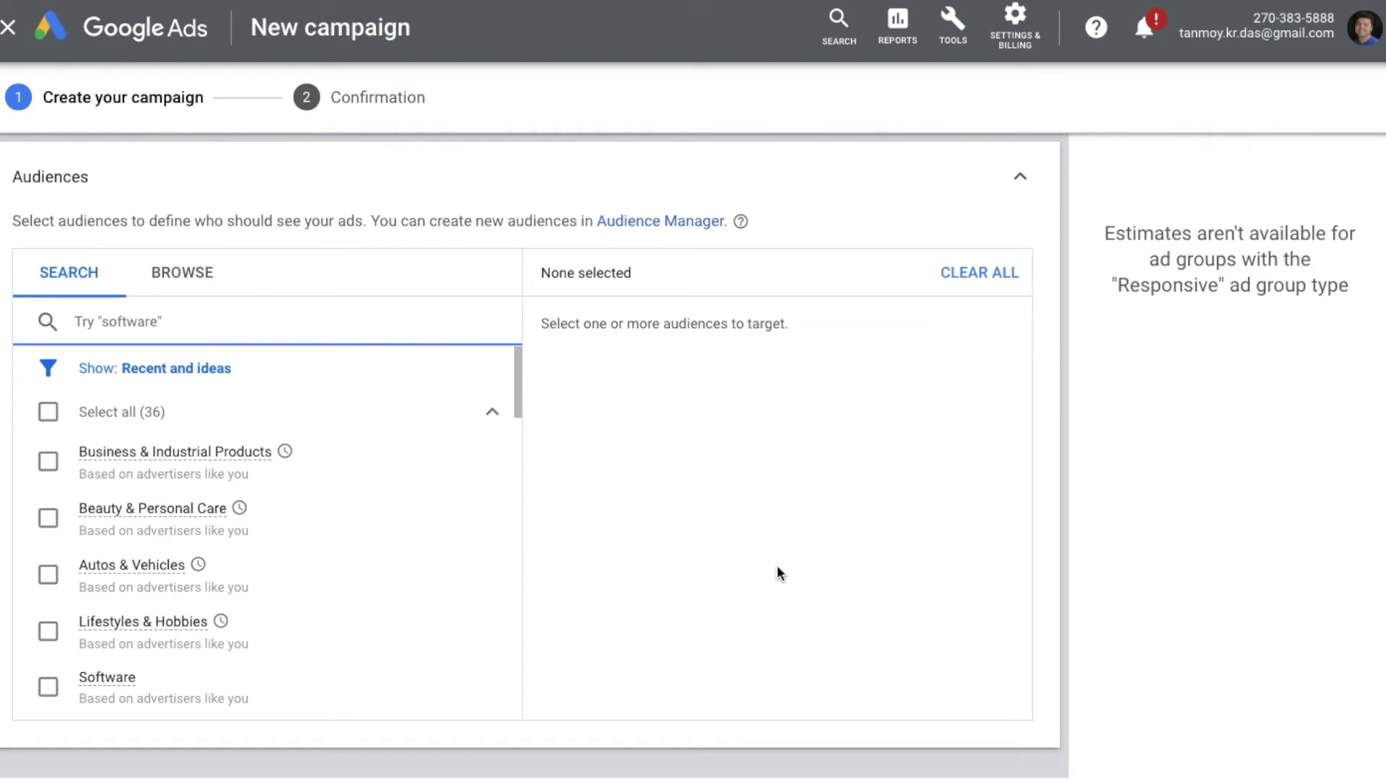
click(197, 283)
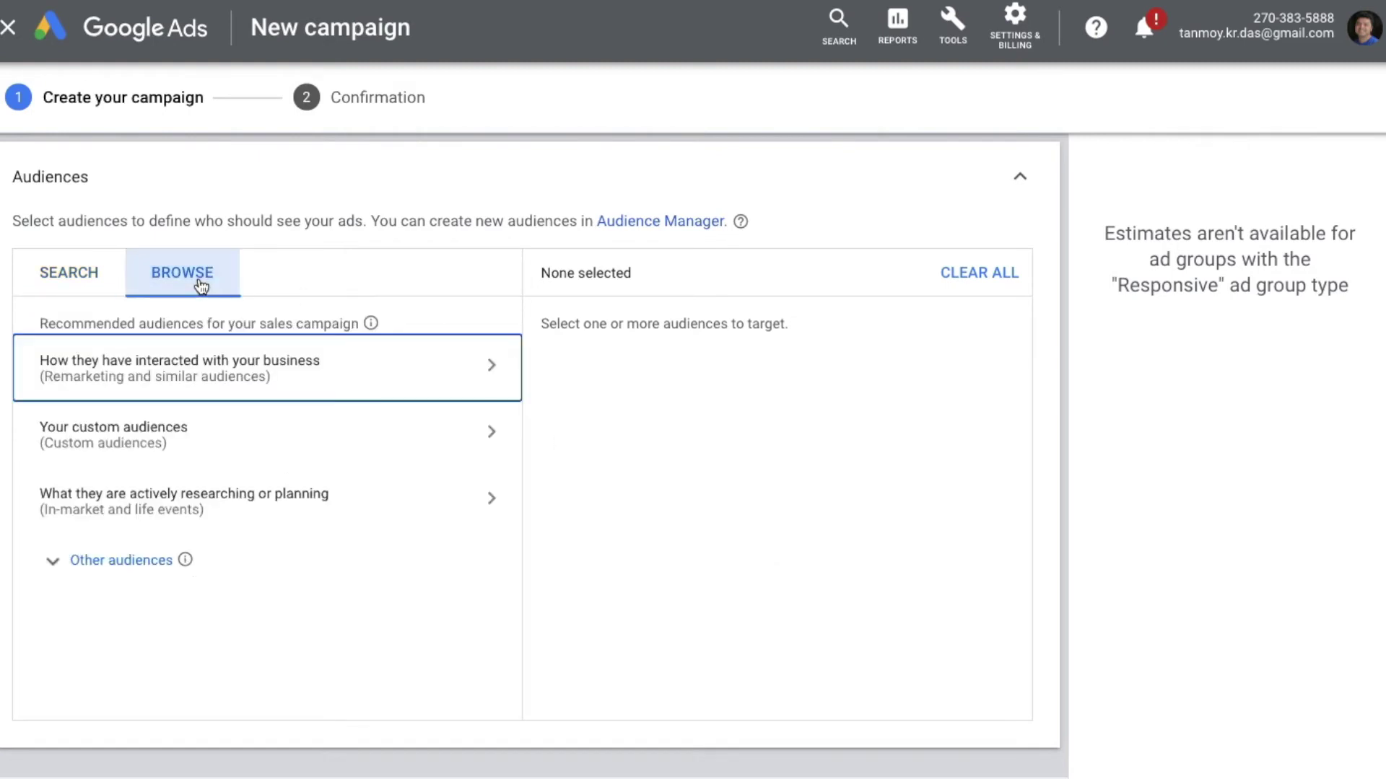
click(342, 381)
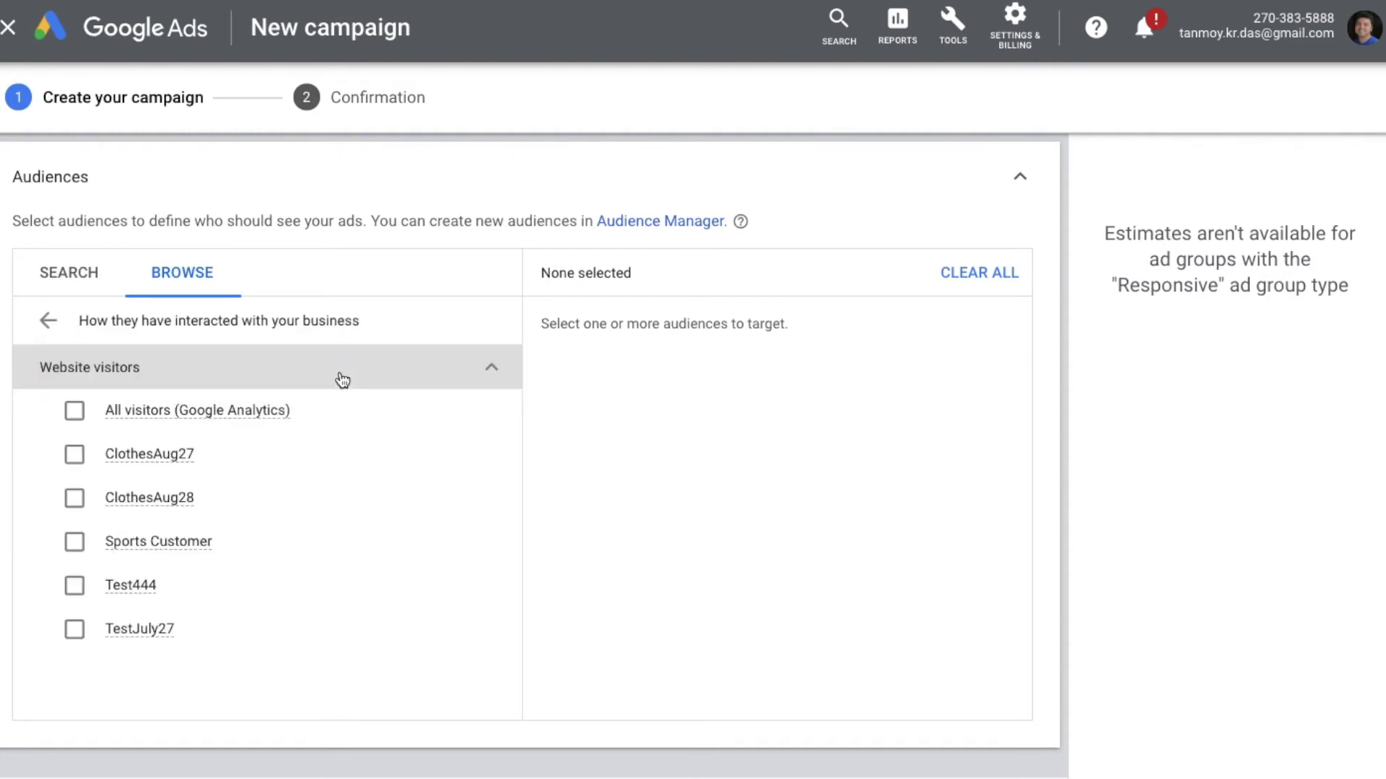
click(402, 377)
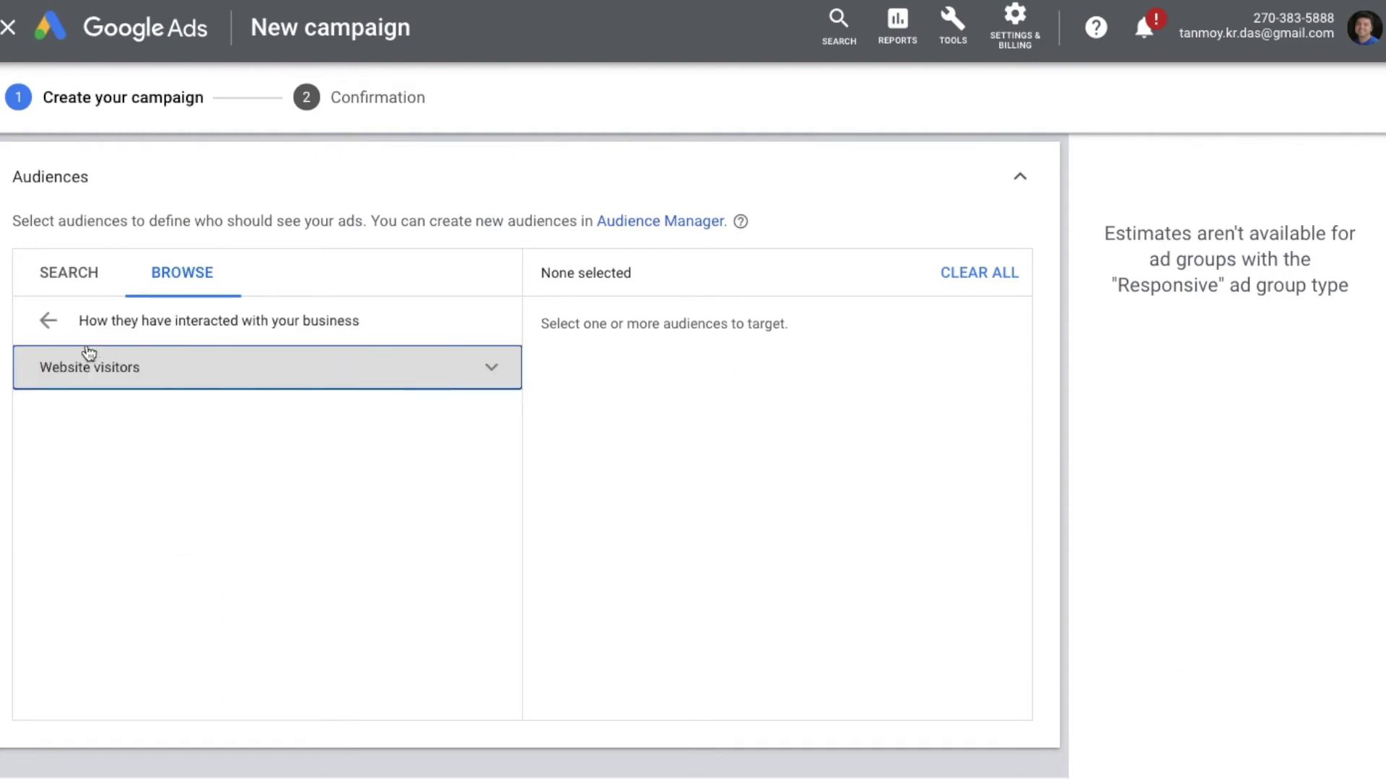
click(52, 324)
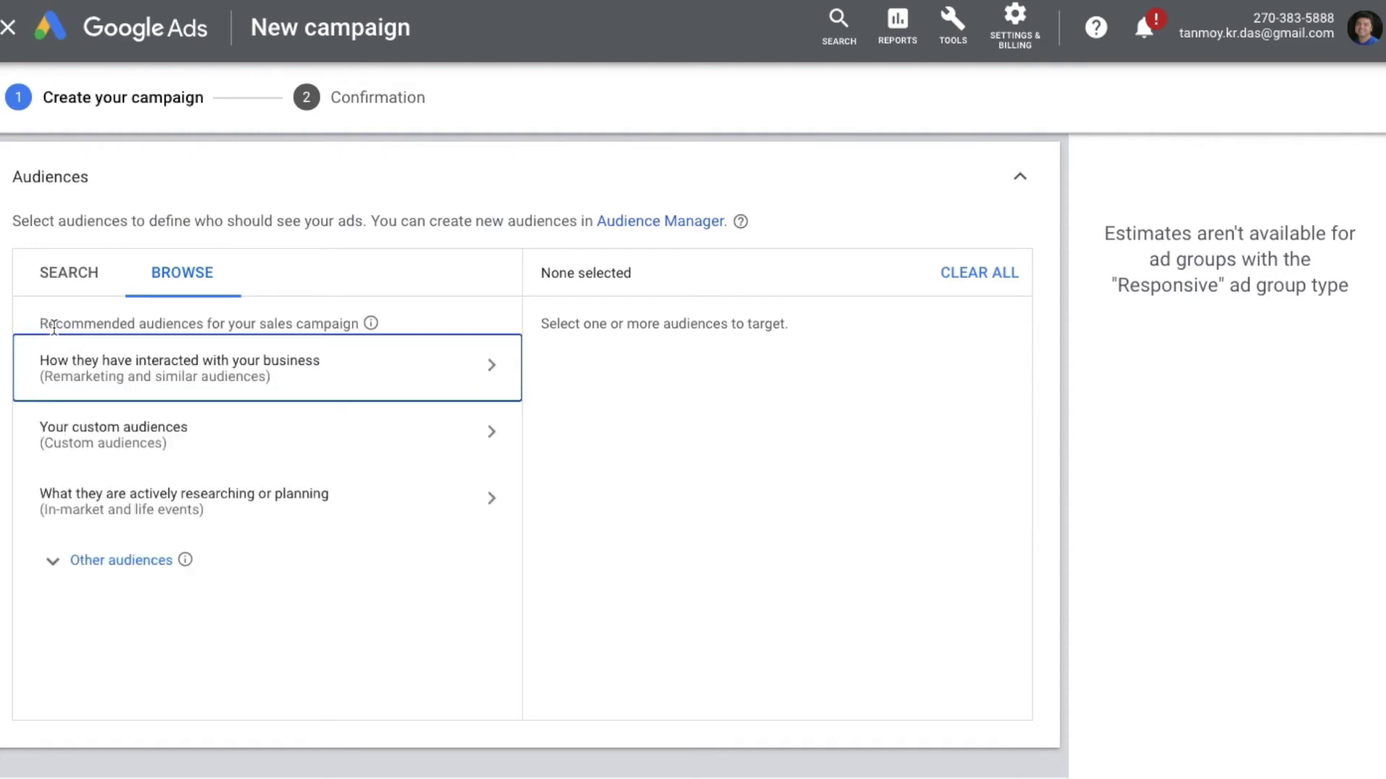
Review the existing custom audiences and the new custom audience form, cancel the form and return to the audience categories.
click(239, 436)
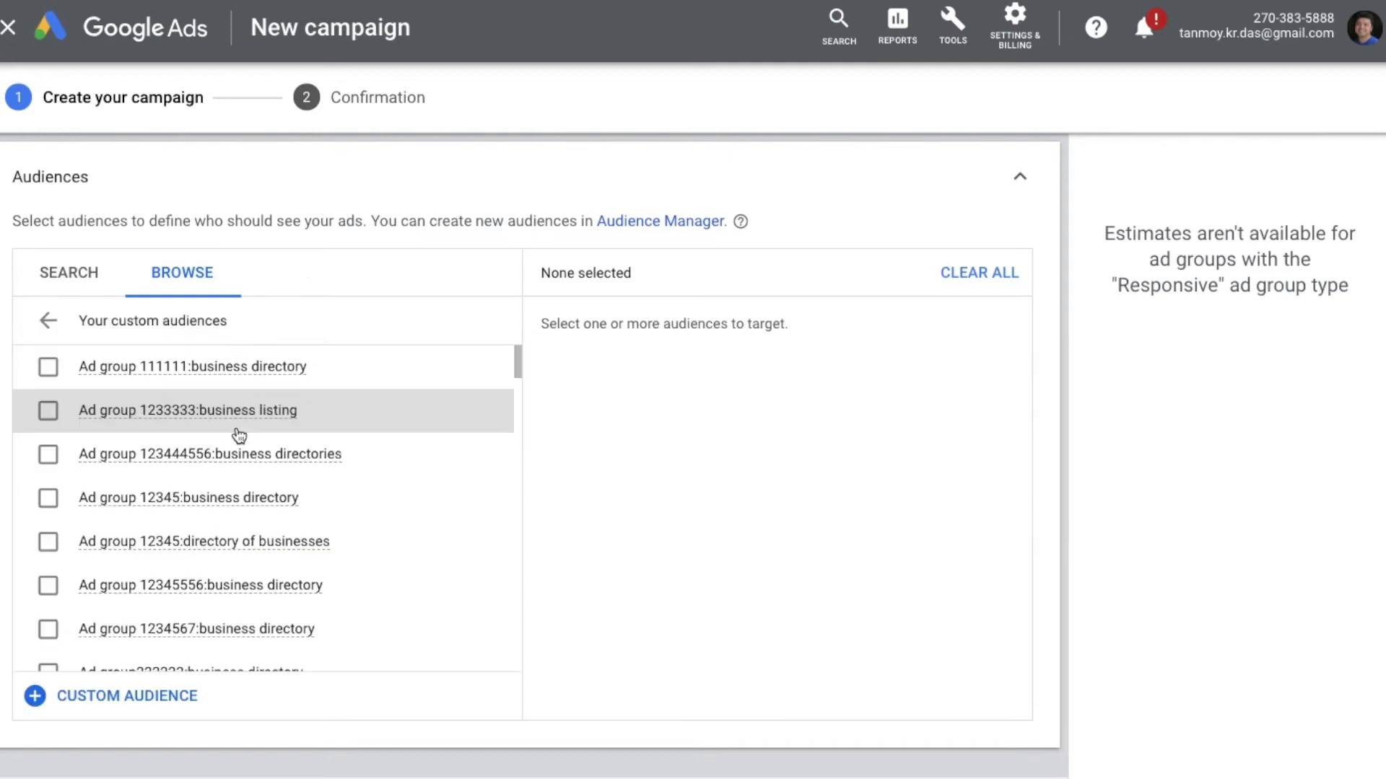
click(135, 696)
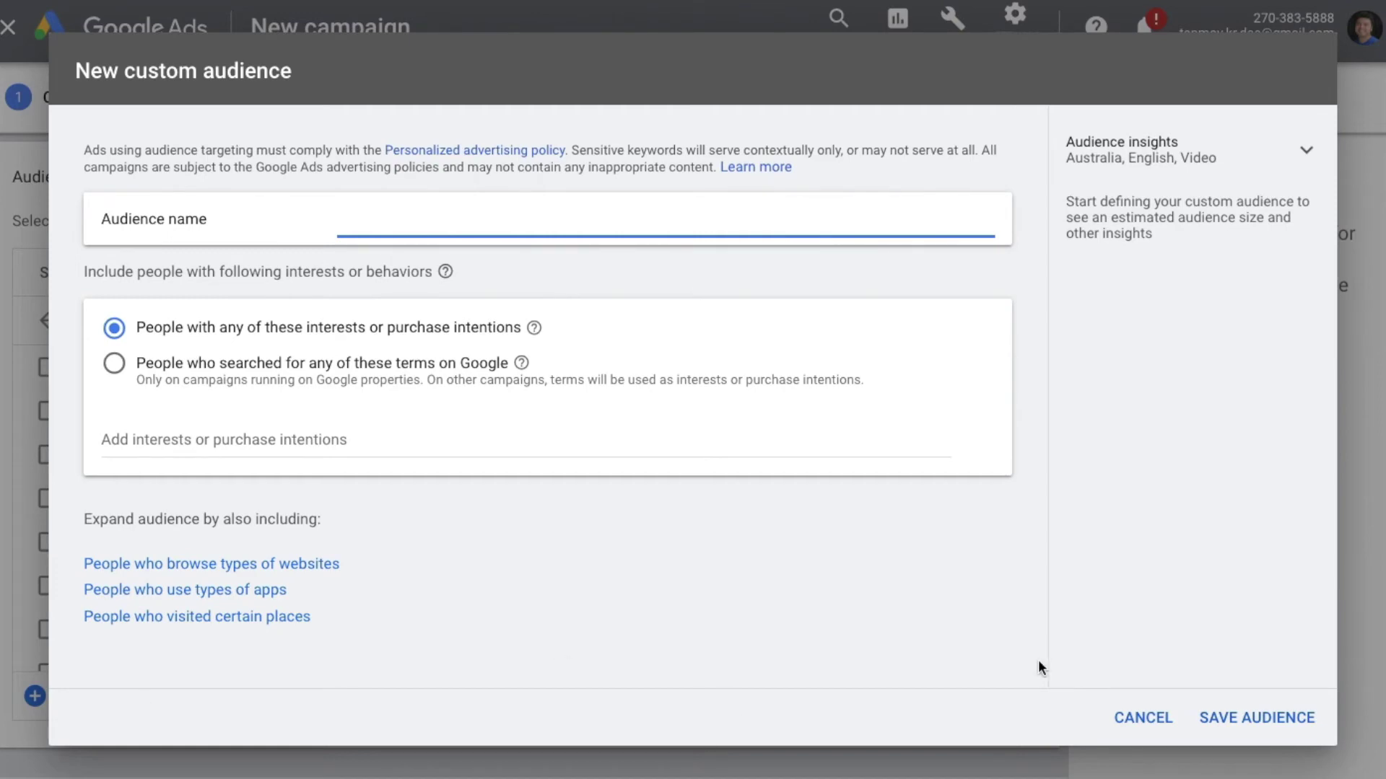
click(1111, 717)
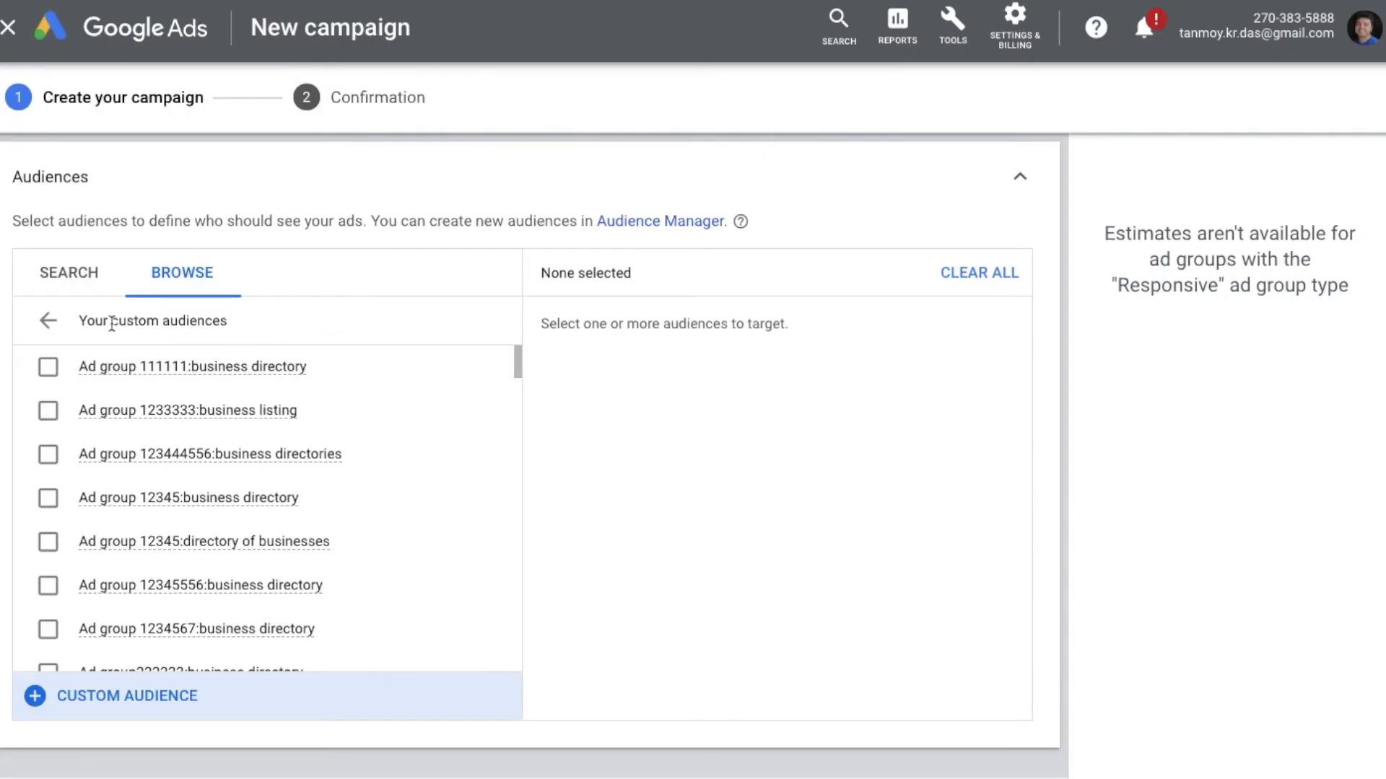
click(48, 320)
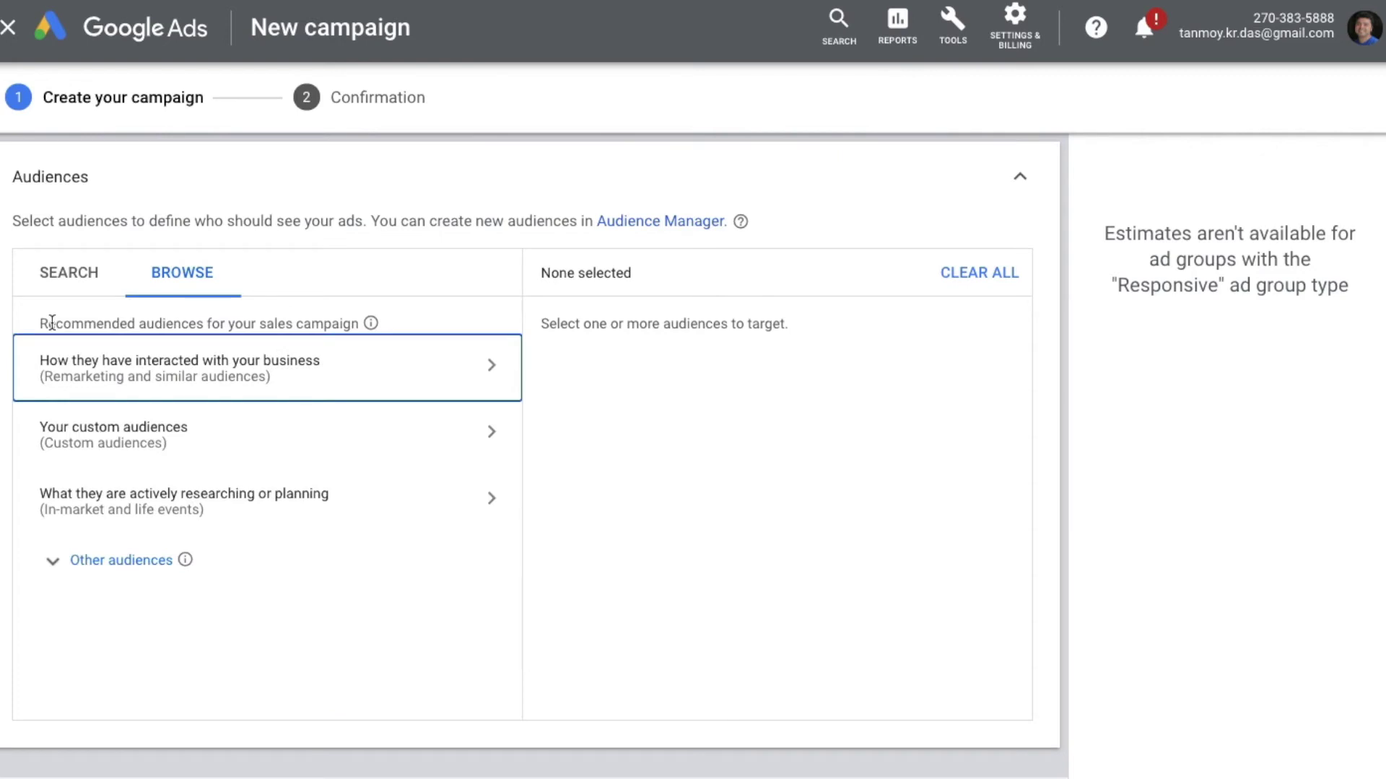
Add the in-market audiences Autos & Vehicles and Baby & Children's Products to the targeting, and return to the audience categories.
click(285, 513)
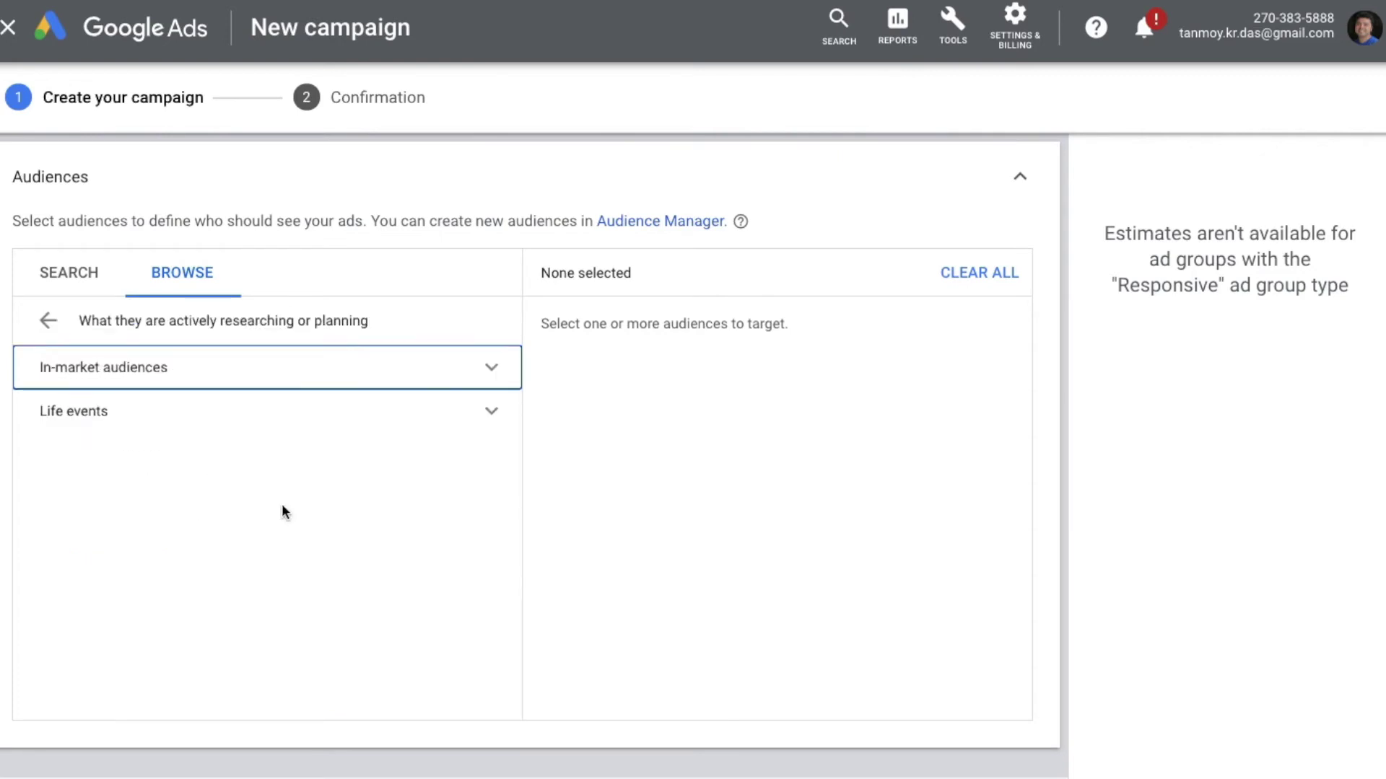
click(494, 372)
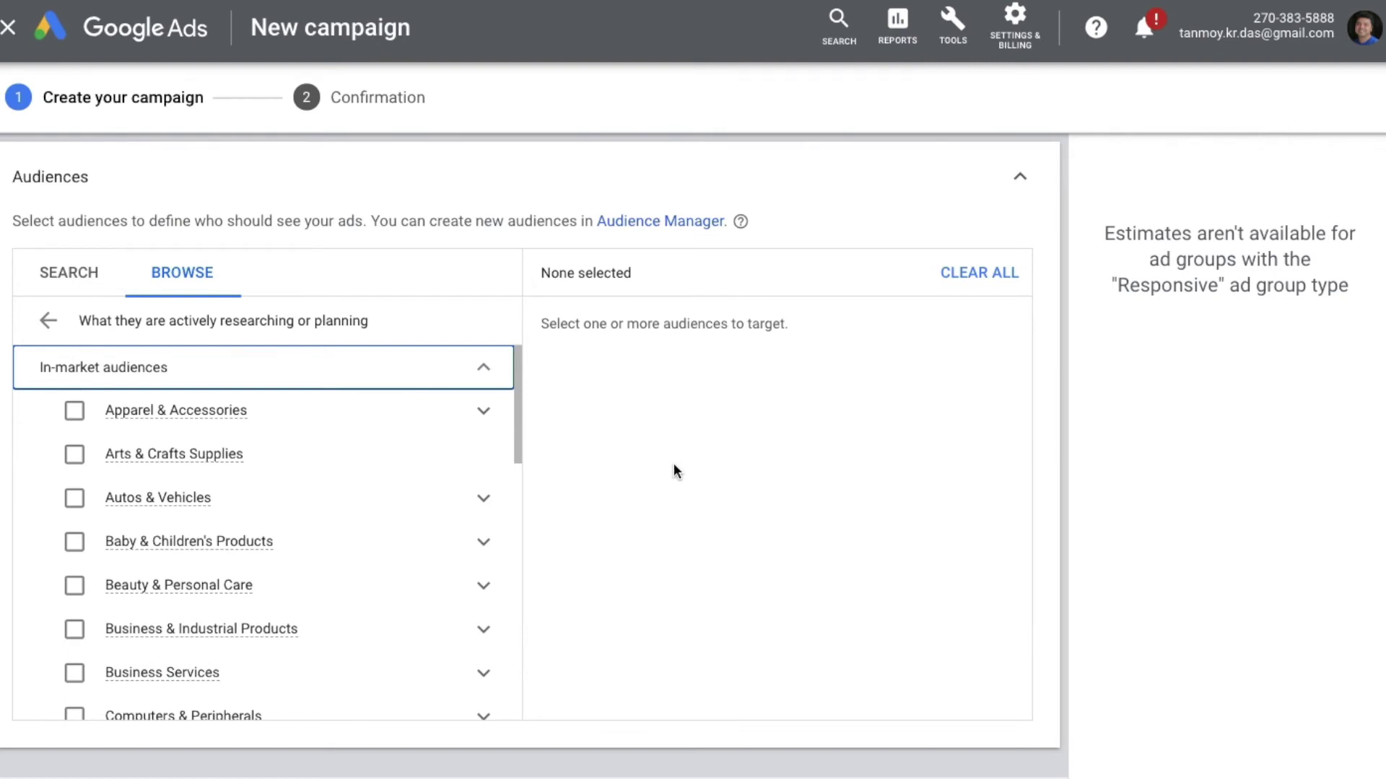
click(74, 498)
click(75, 543)
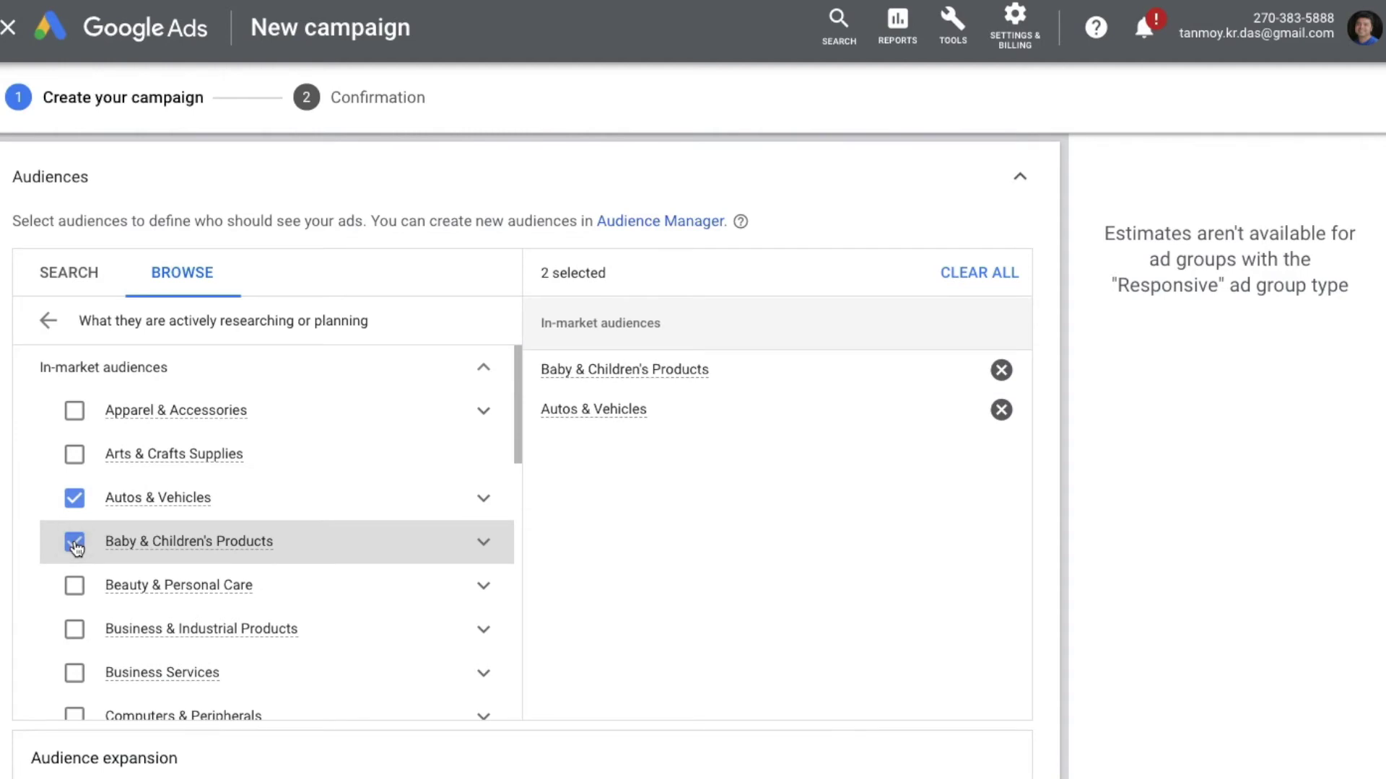
click(48, 321)
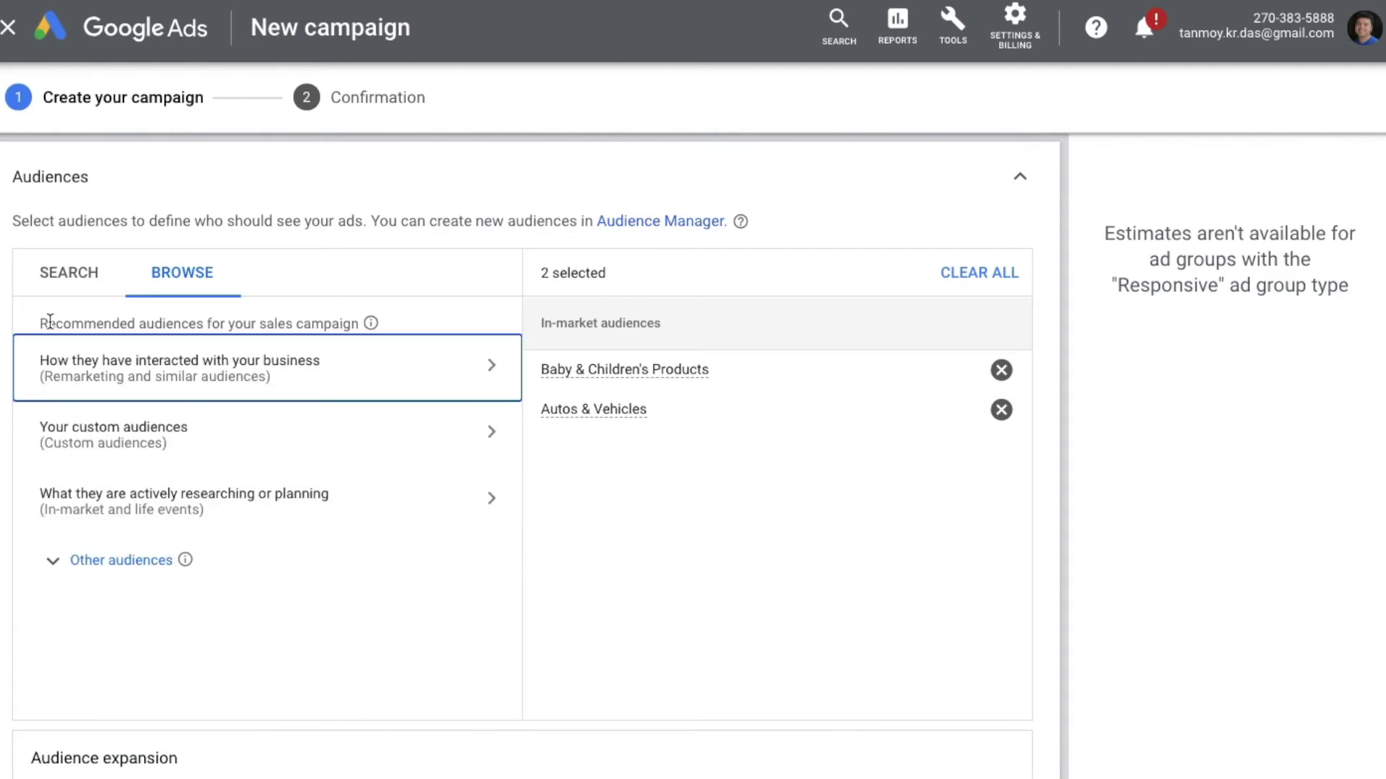
Review the Apparel & Accessories subcategories of the in-market audiences and collapse the in-market list.
click(193, 511)
click(483, 411)
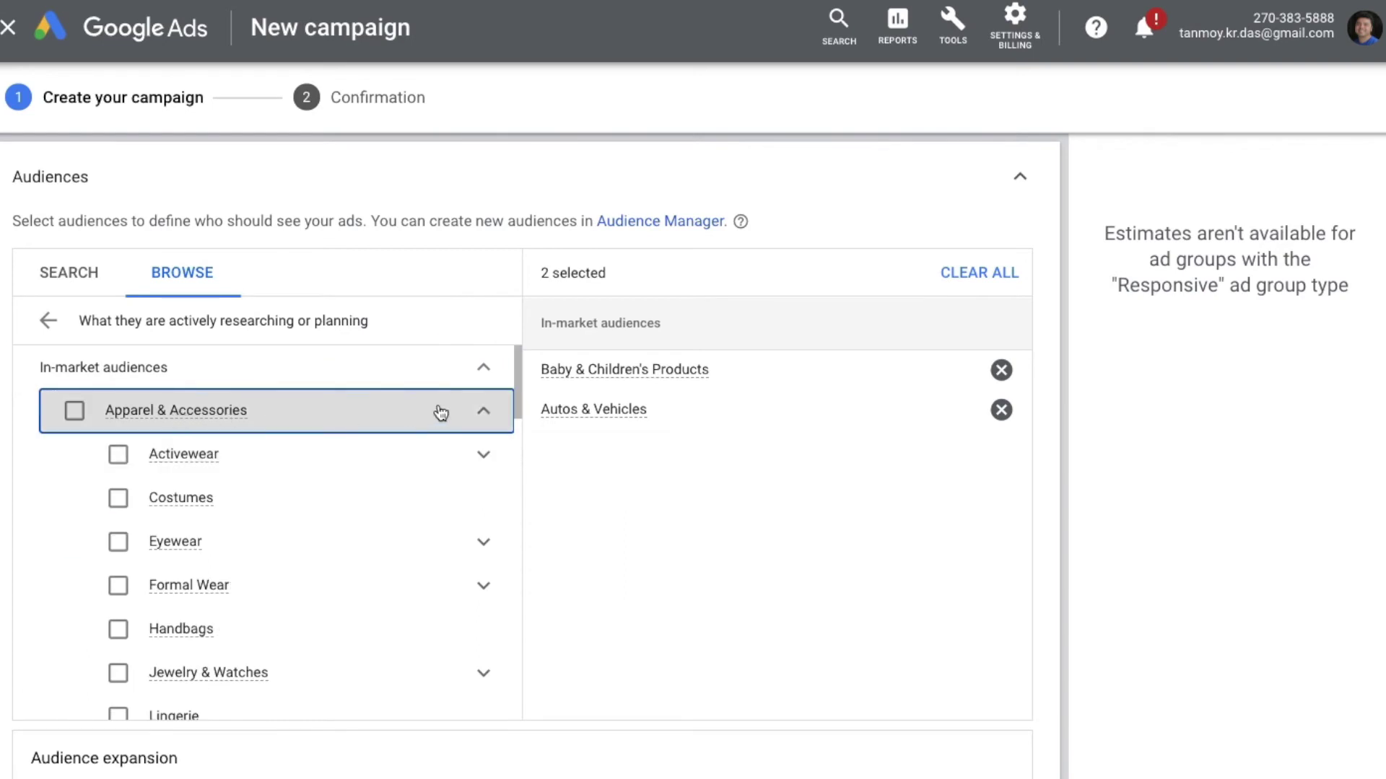
click(483, 370)
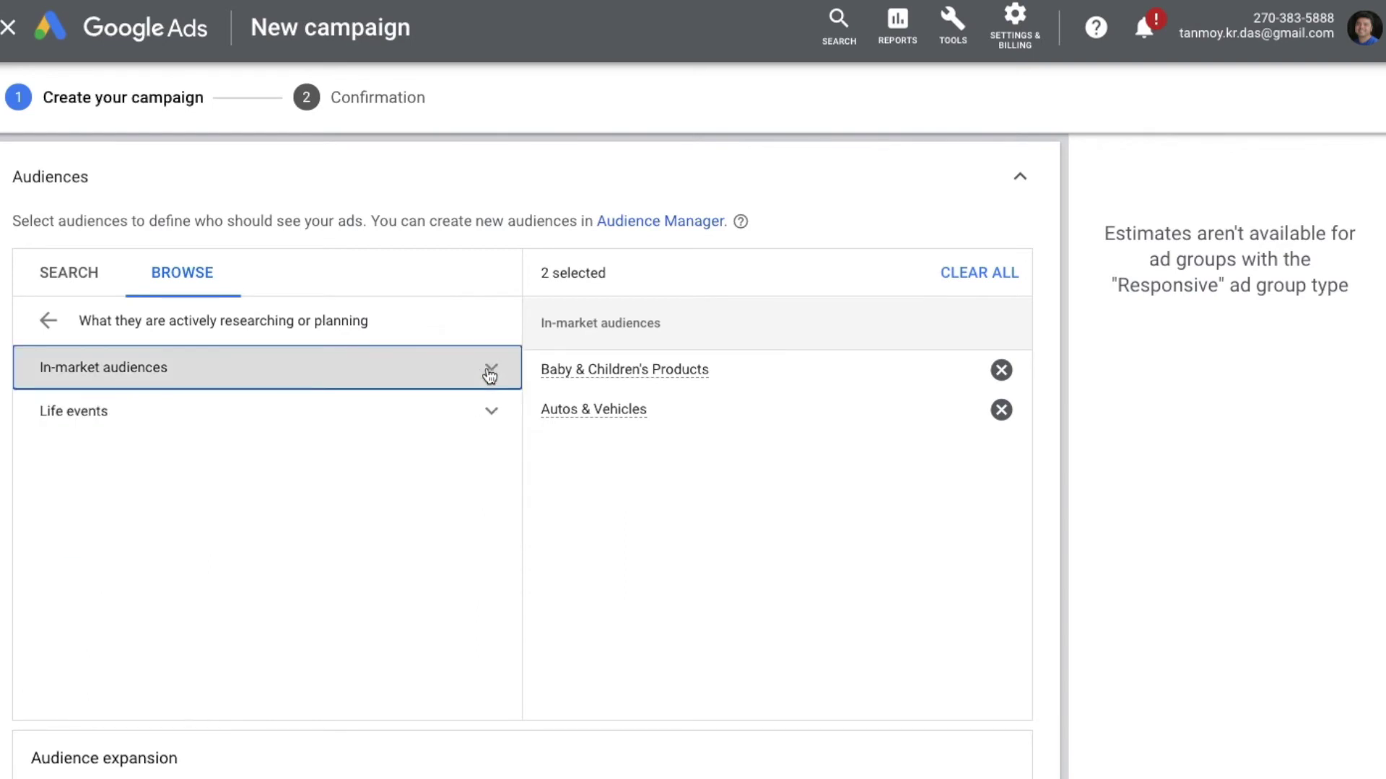
Add the life events Job Change and Home Renovation to the targeted audiences, and return to the audience categories.
click(391, 410)
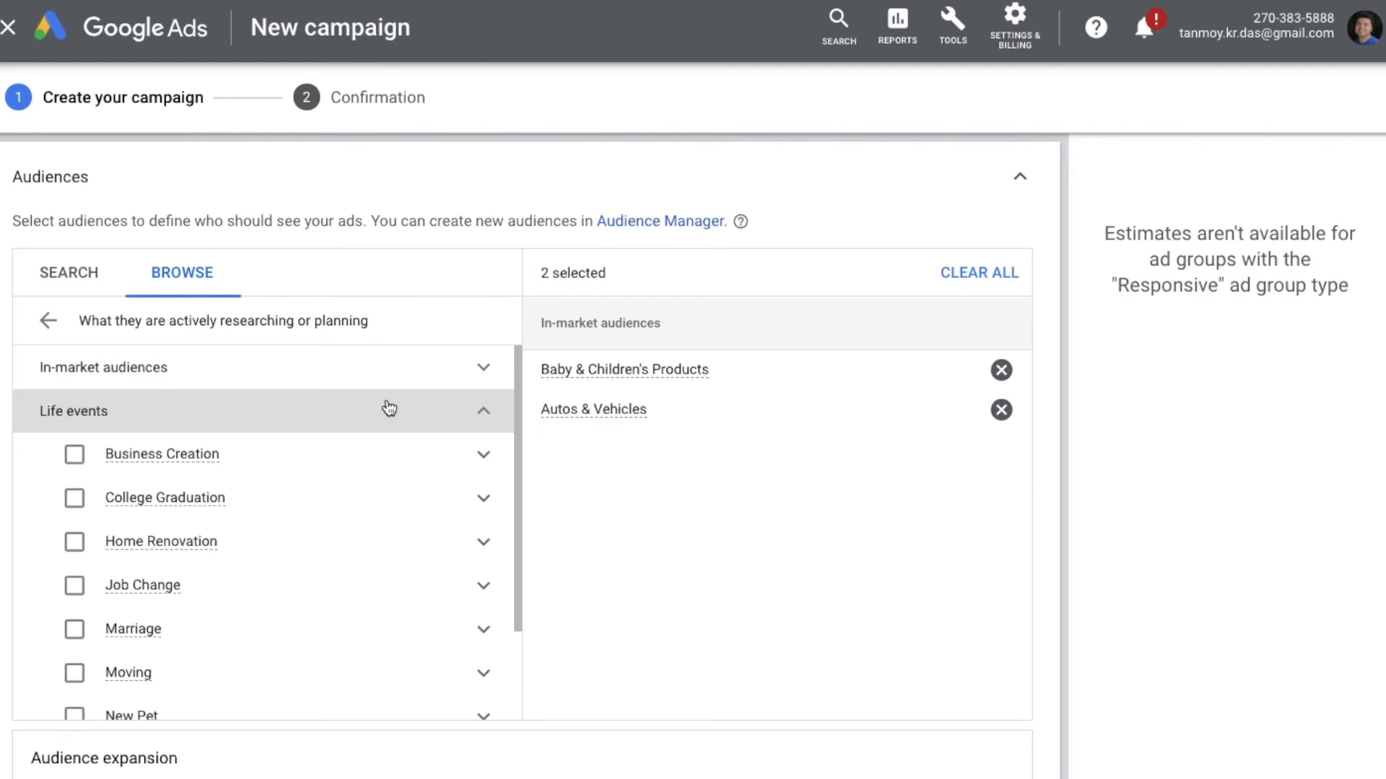
click(75, 585)
click(83, 542)
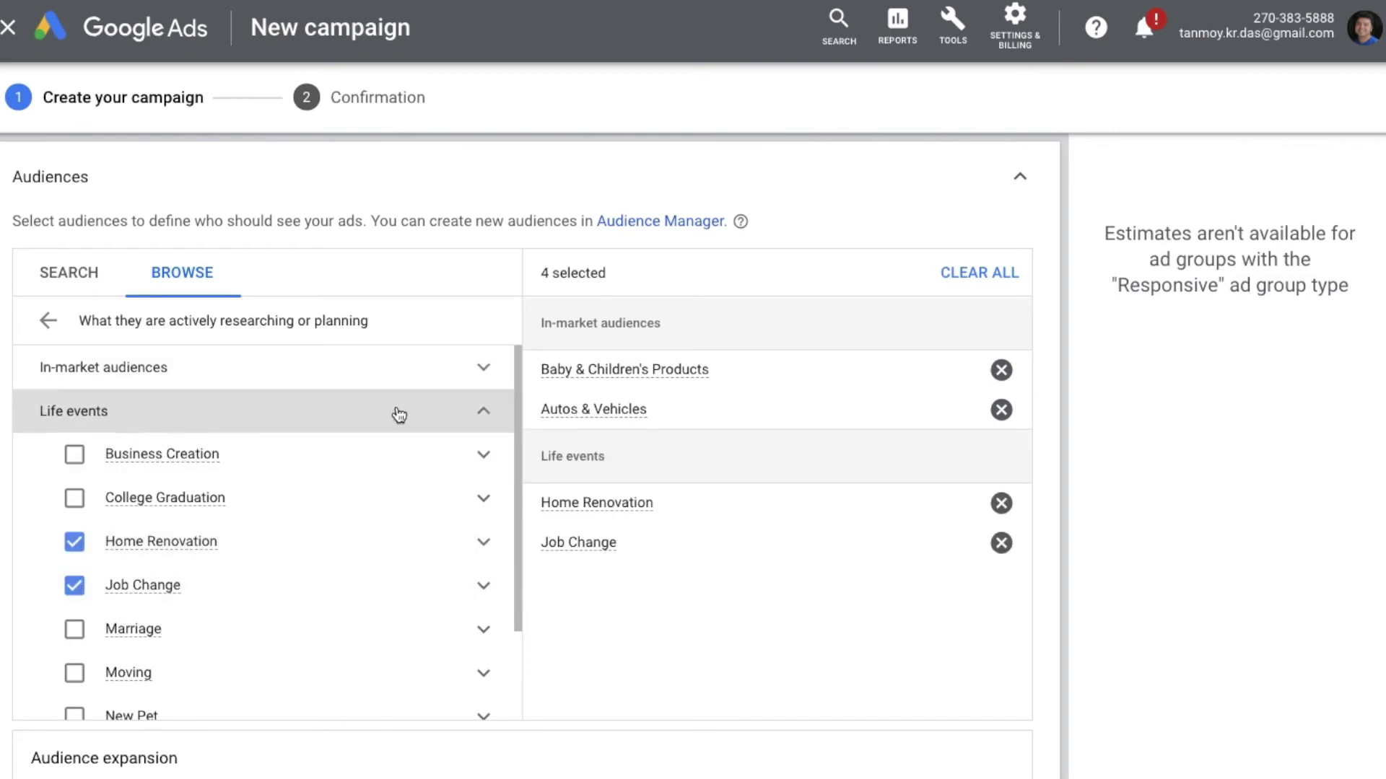
click(482, 417)
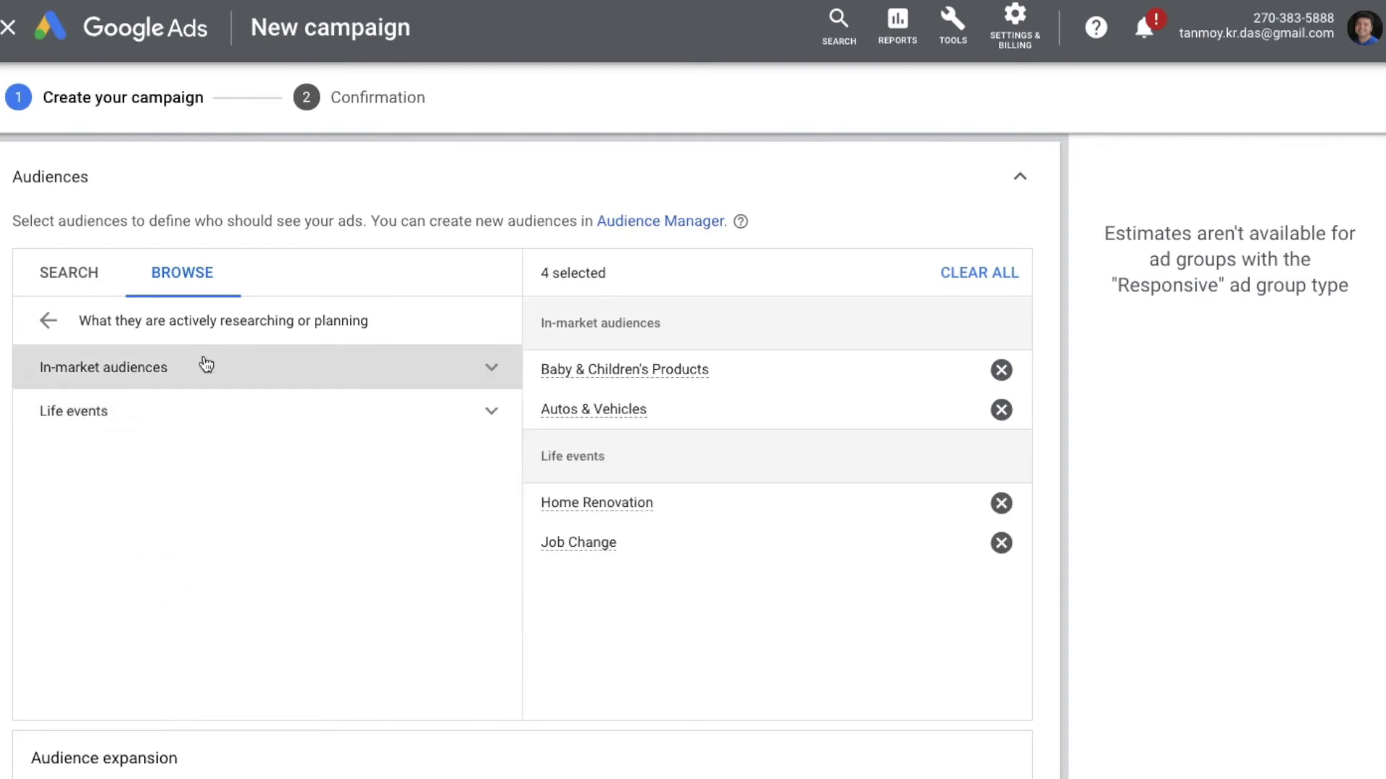
click(48, 329)
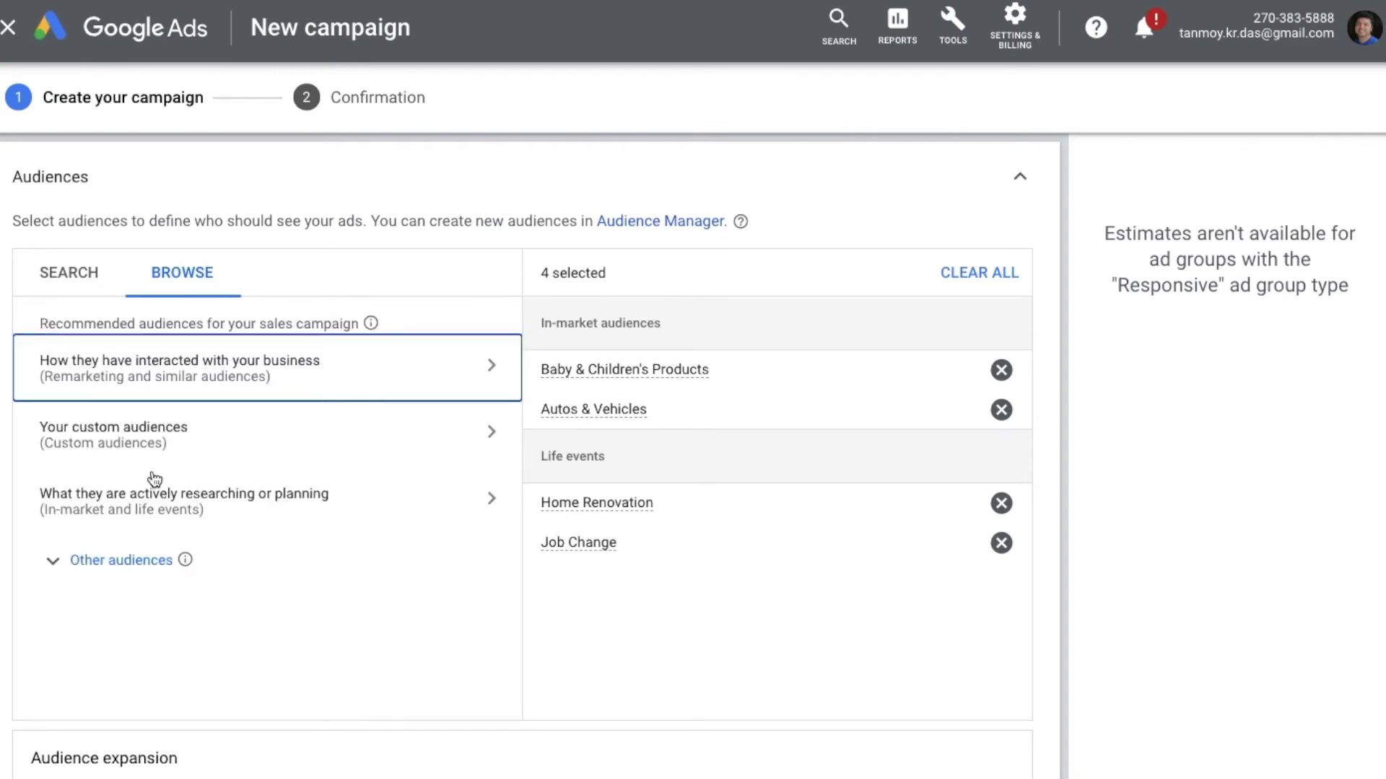
Review the detailed demographics under Who they are, including the Employment options, and return to the audience categories.
click(98, 571)
scroll(272, 598, down, 1)
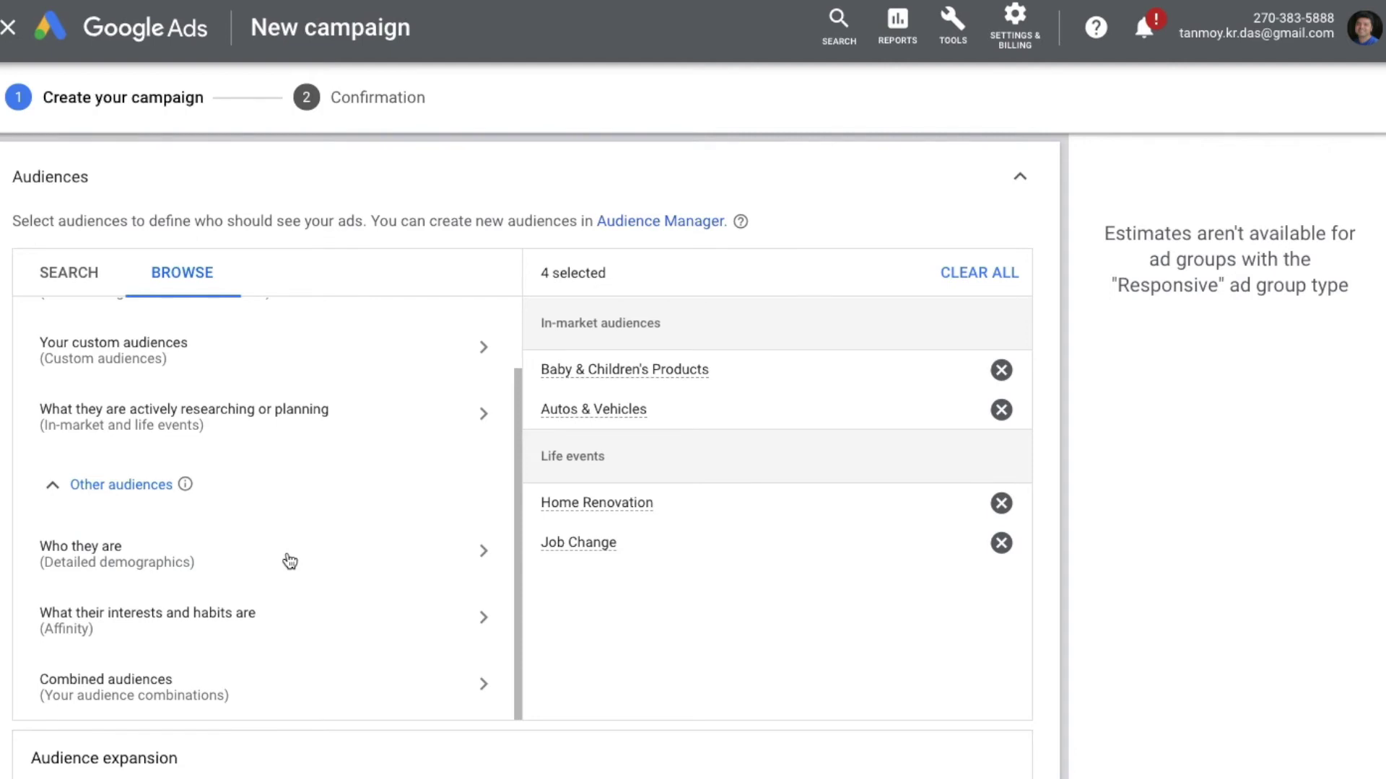
click(289, 562)
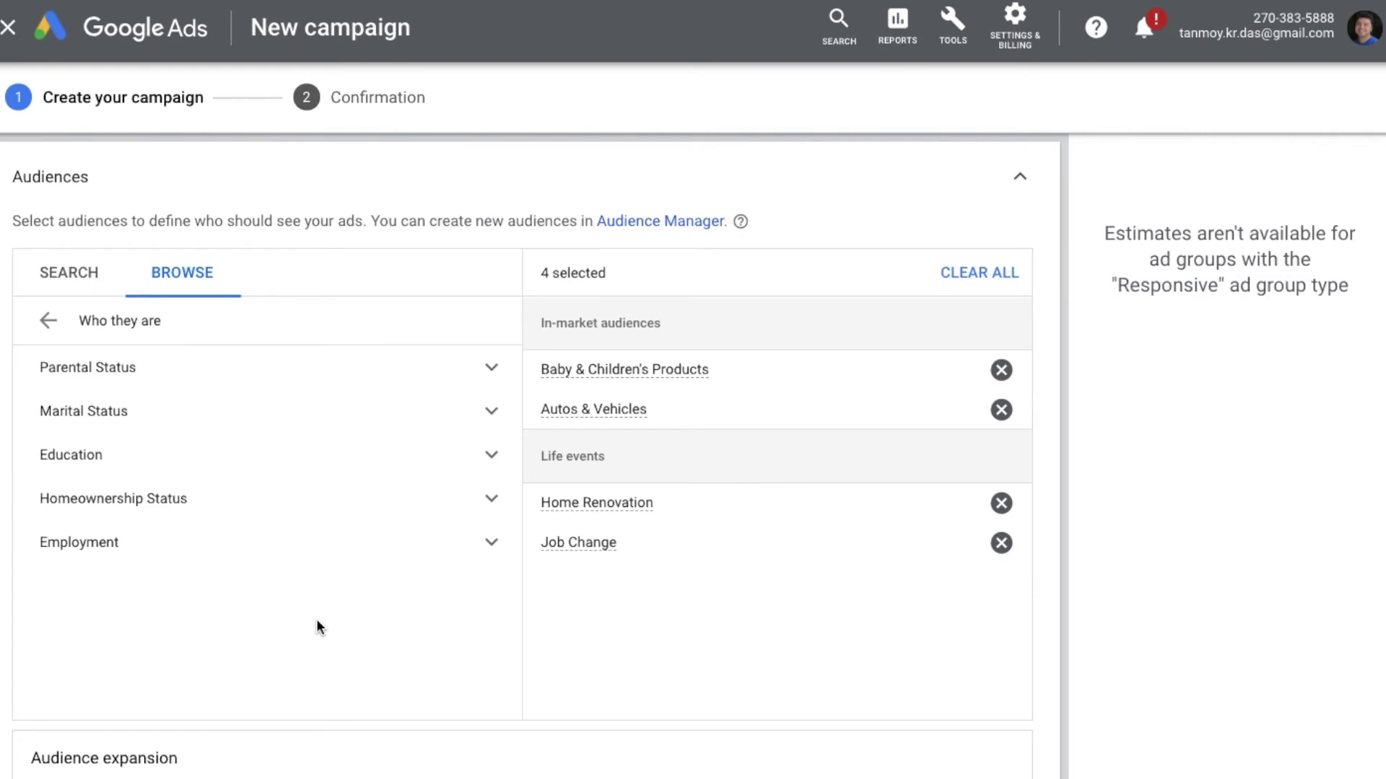
click(487, 544)
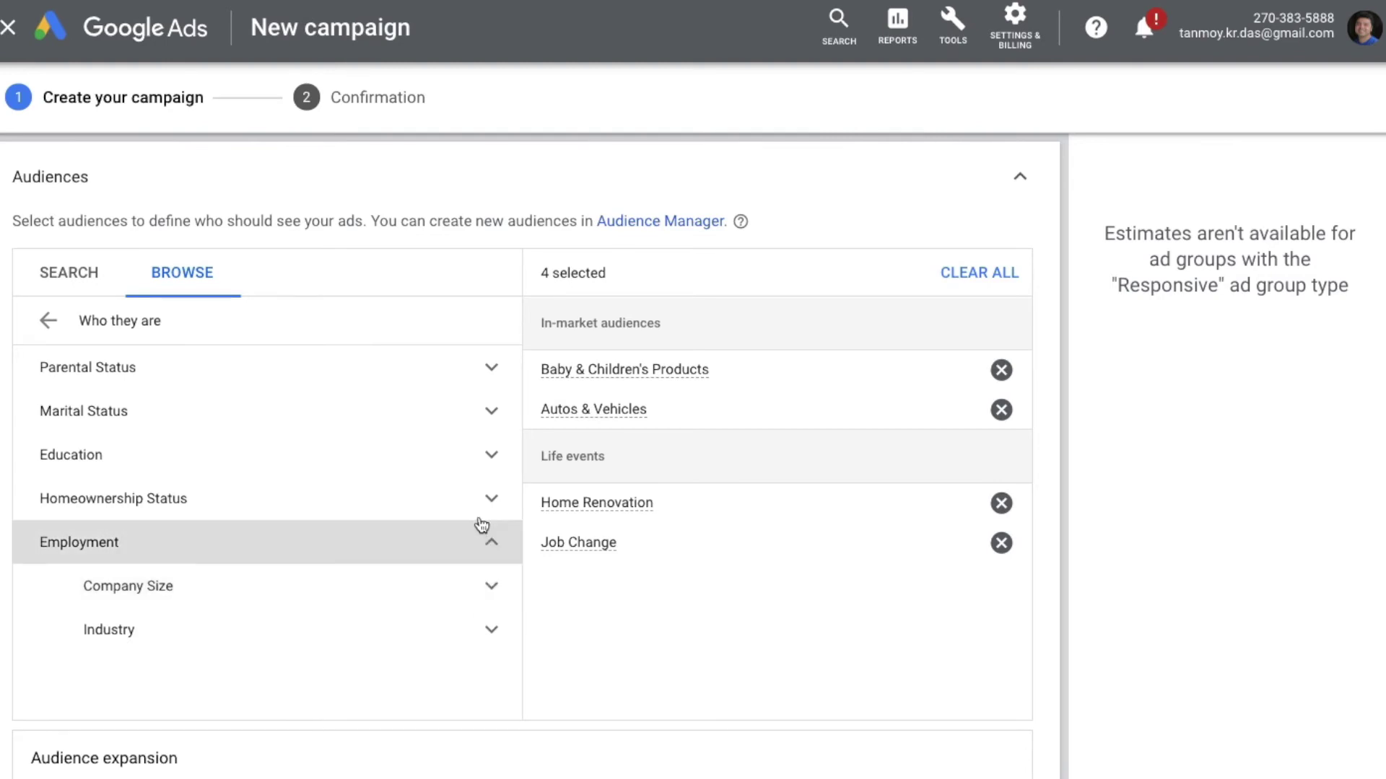
click(48, 321)
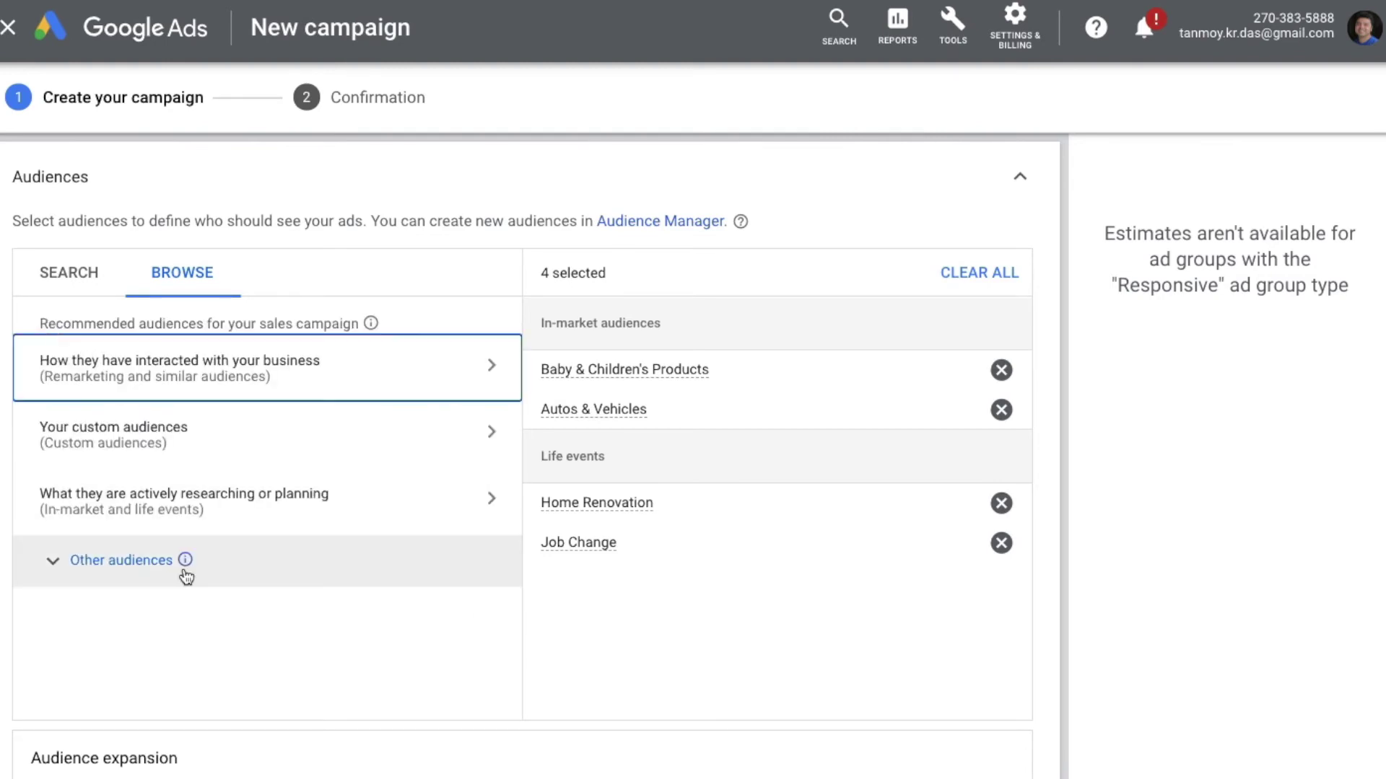
Show the affinity audiences under What their interests and habits are, within the other audiences.
click(119, 567)
scroll(208, 606, down, 2)
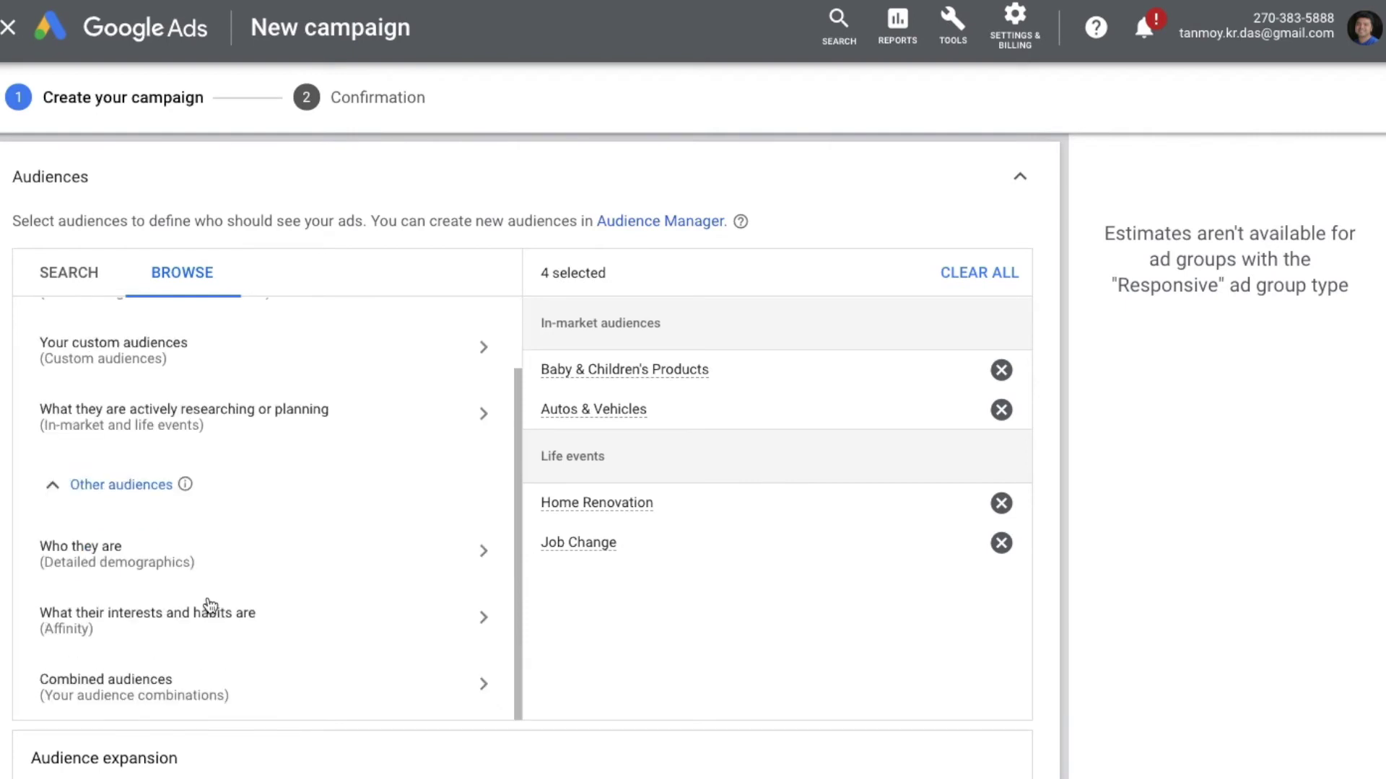
click(168, 639)
mouse_move(169, 639)
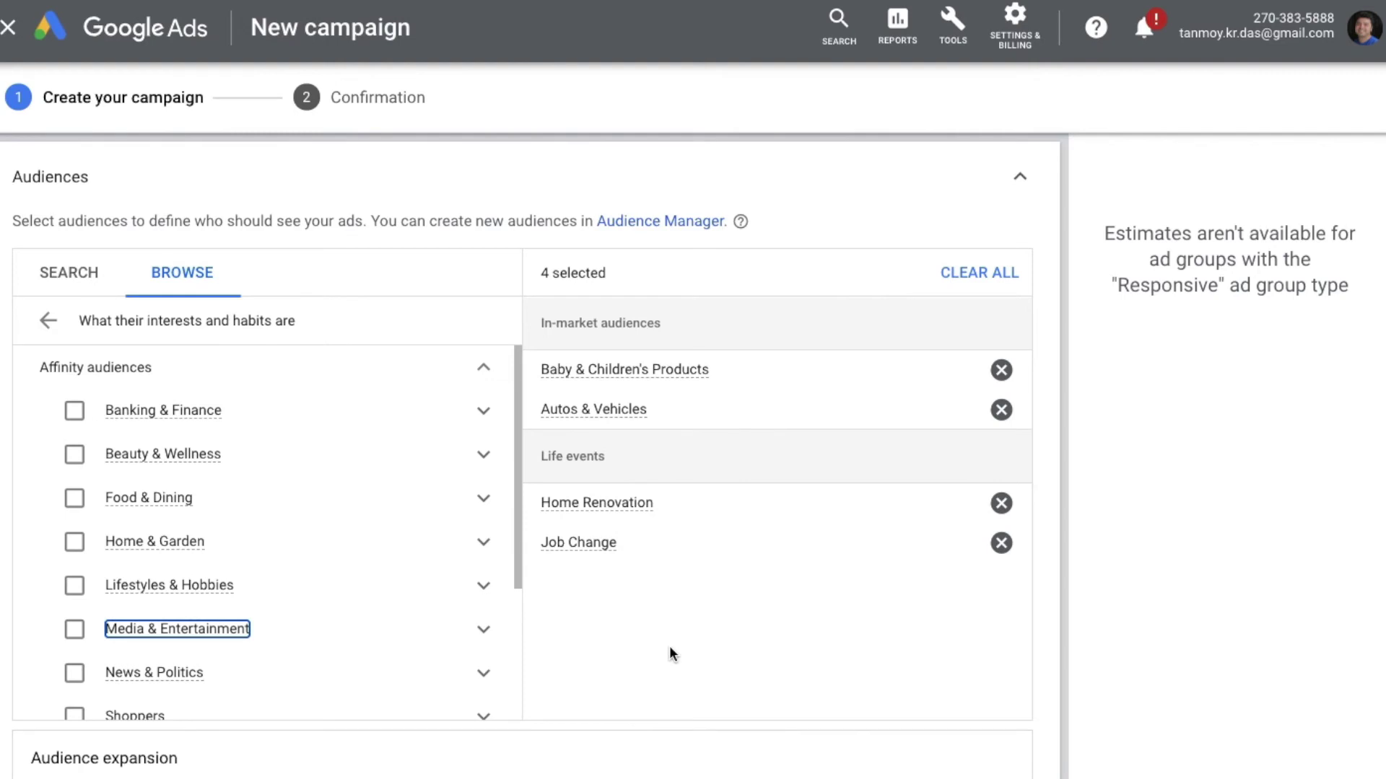
Add the affinity audiences Food & Dining and Home & Garden to the targeted audiences, and return to the audience categories.
click(74, 505)
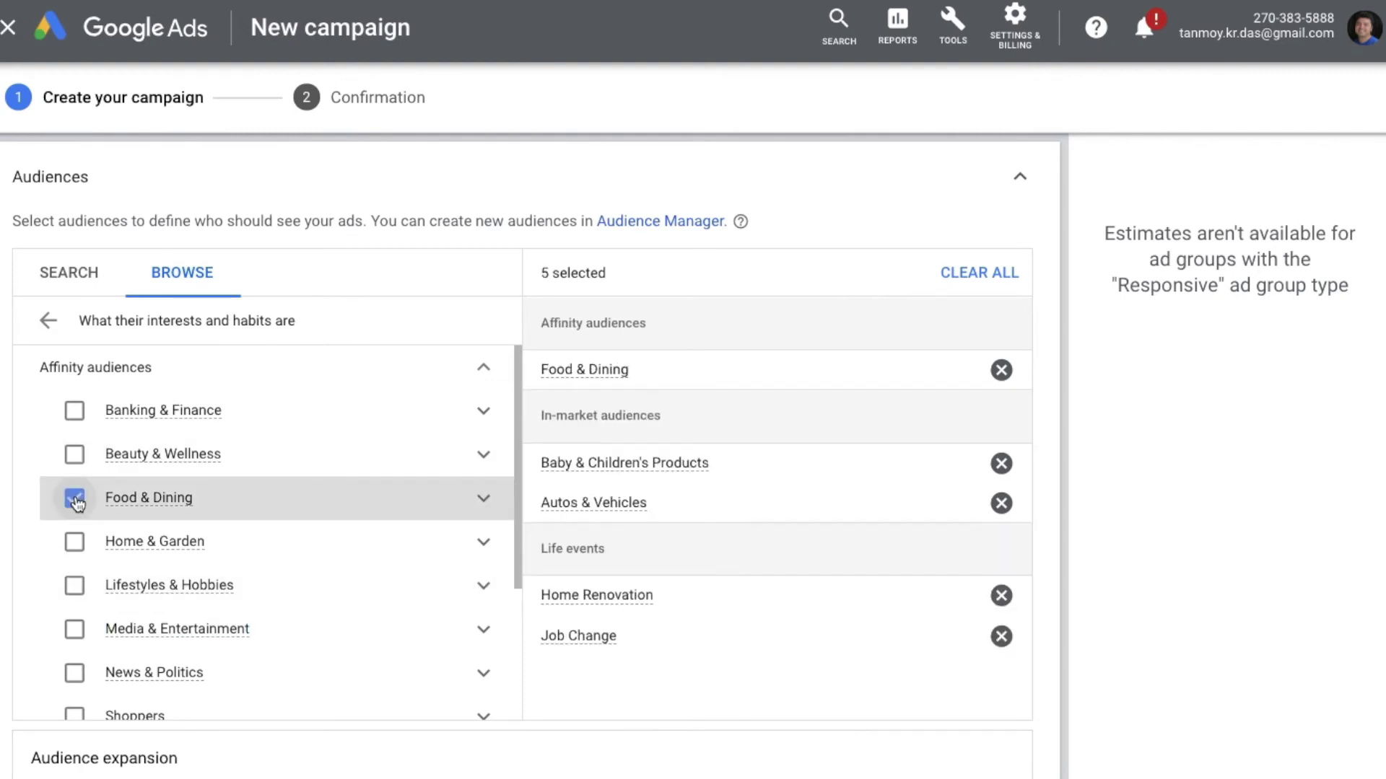
click(75, 543)
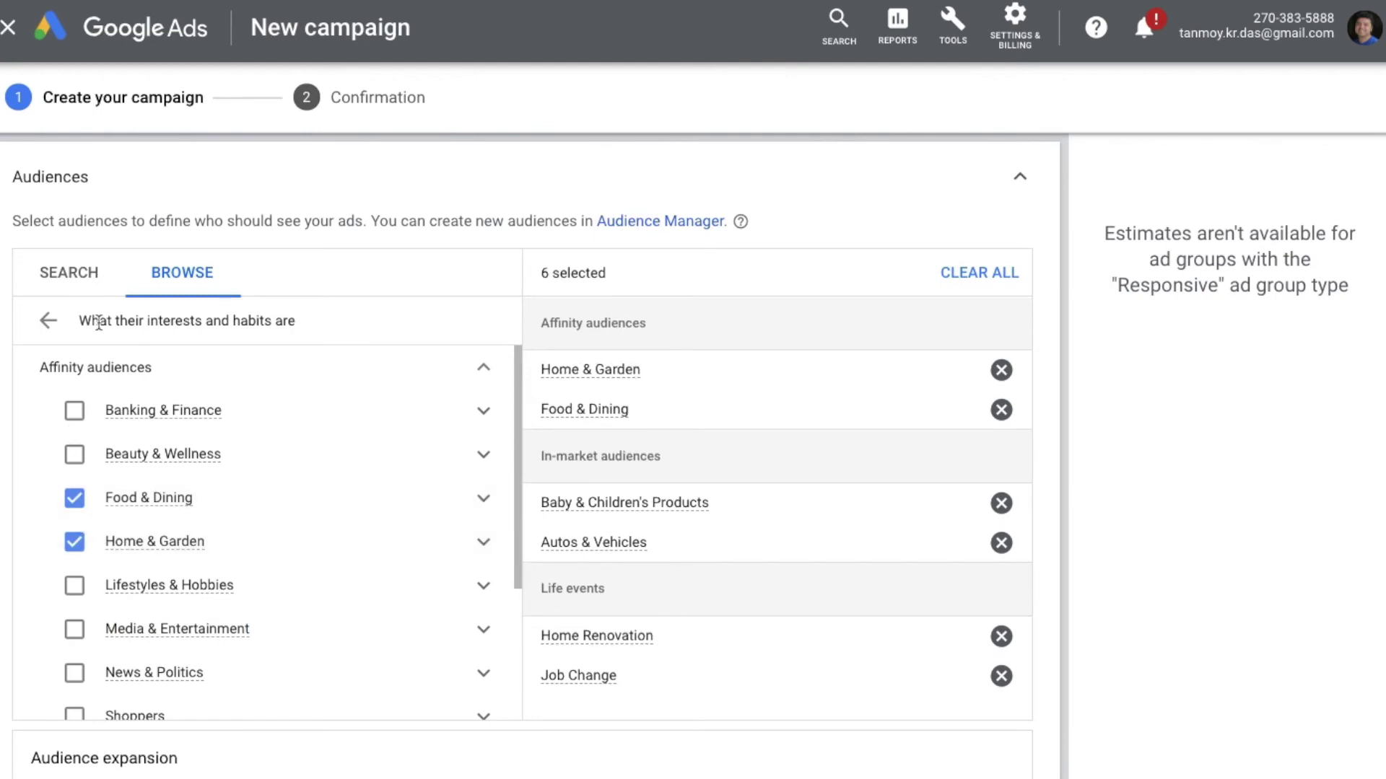
click(47, 320)
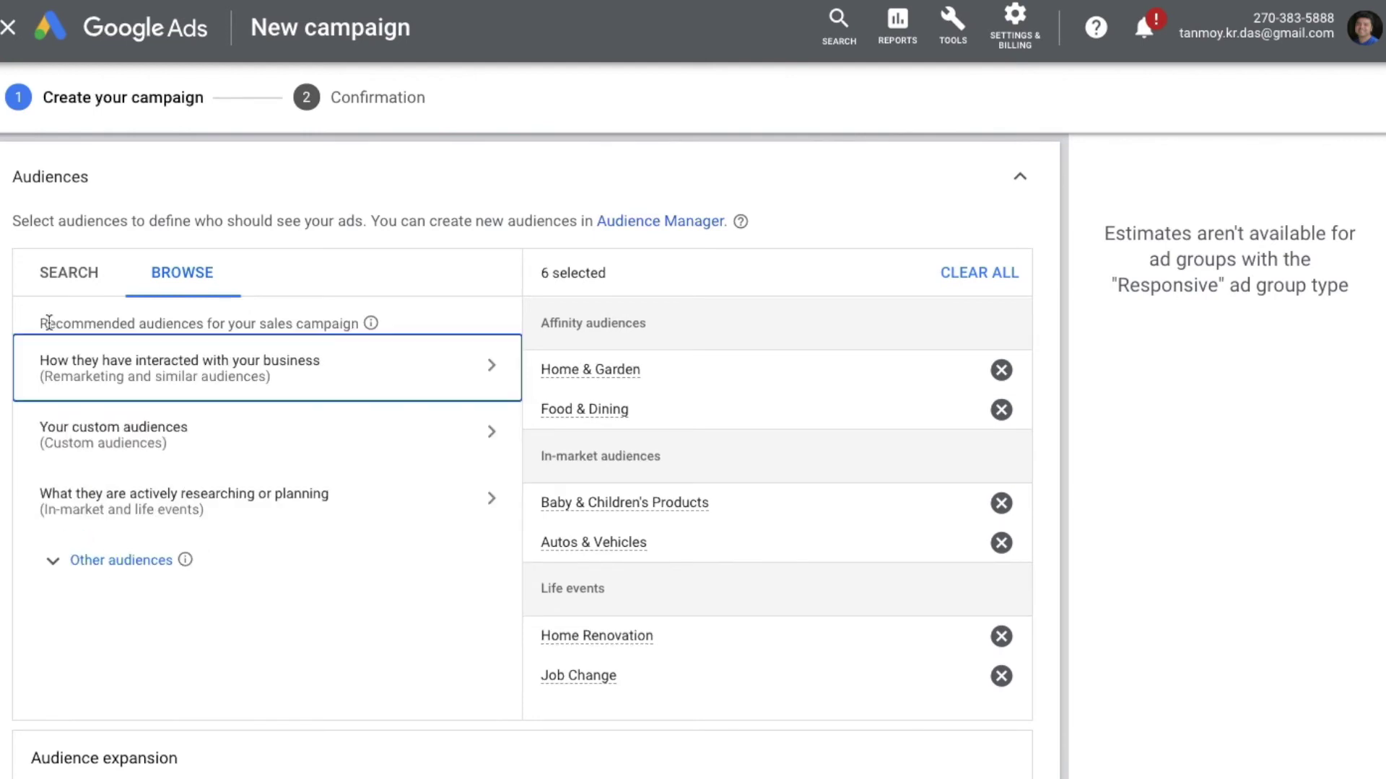
Review the combined audiences and the form for a new combined audience, cancel the form, and return to the audience categories.
click(124, 563)
scroll(215, 672, down, 1)
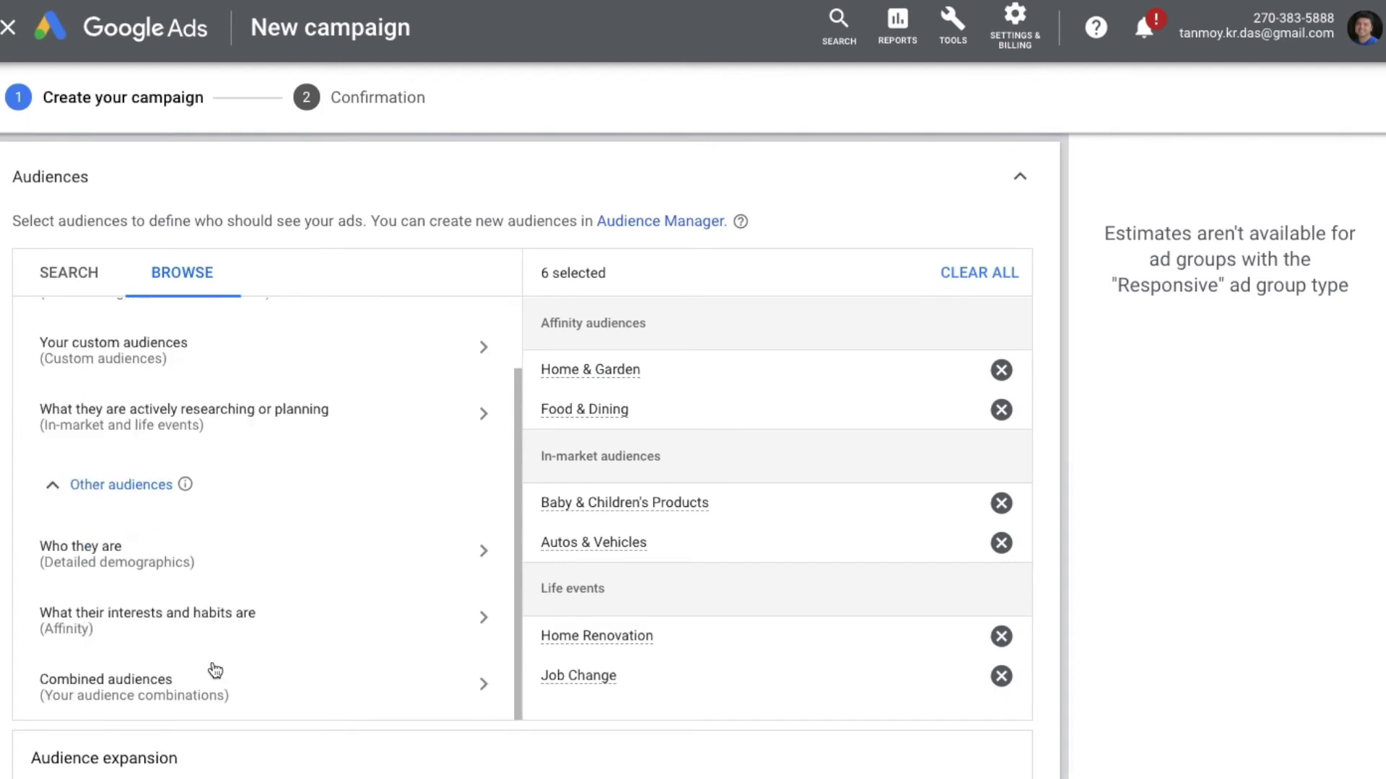
click(211, 700)
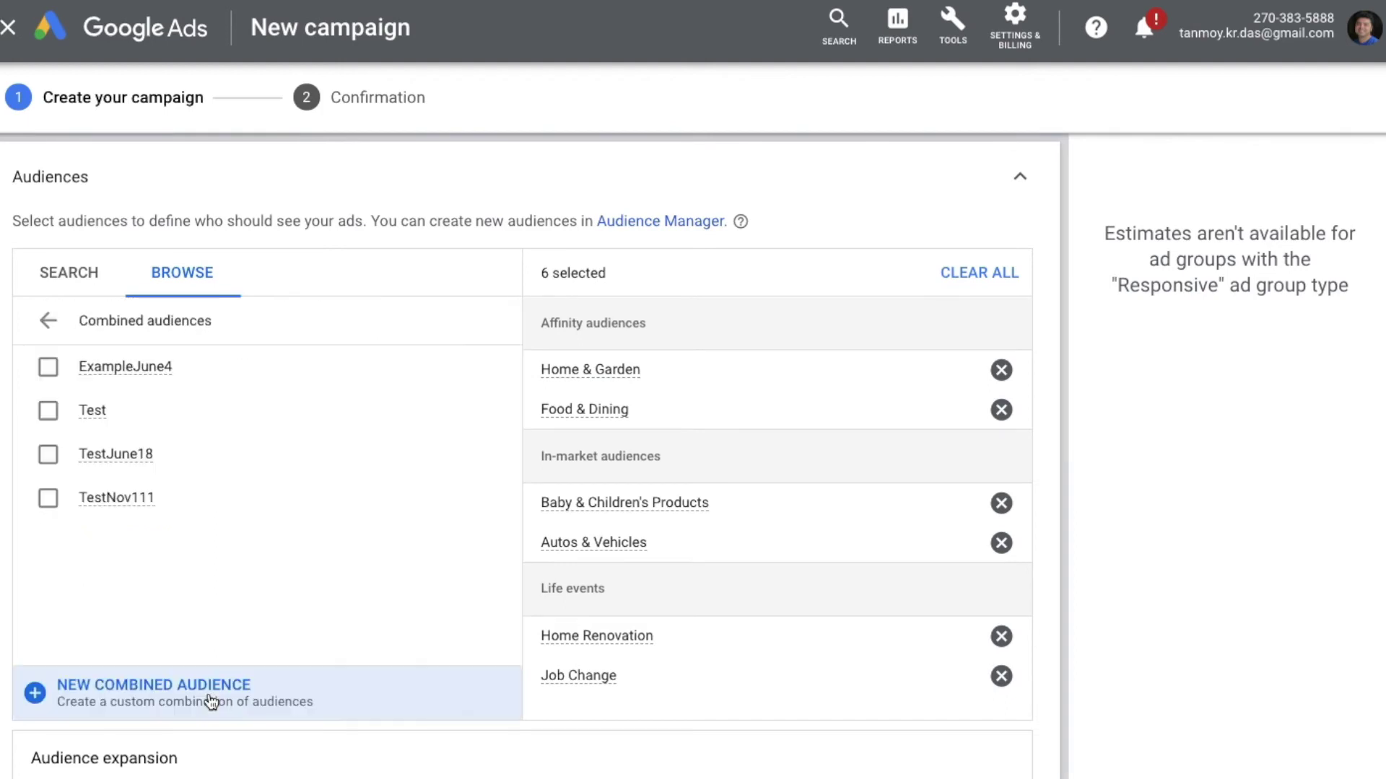
click(210, 700)
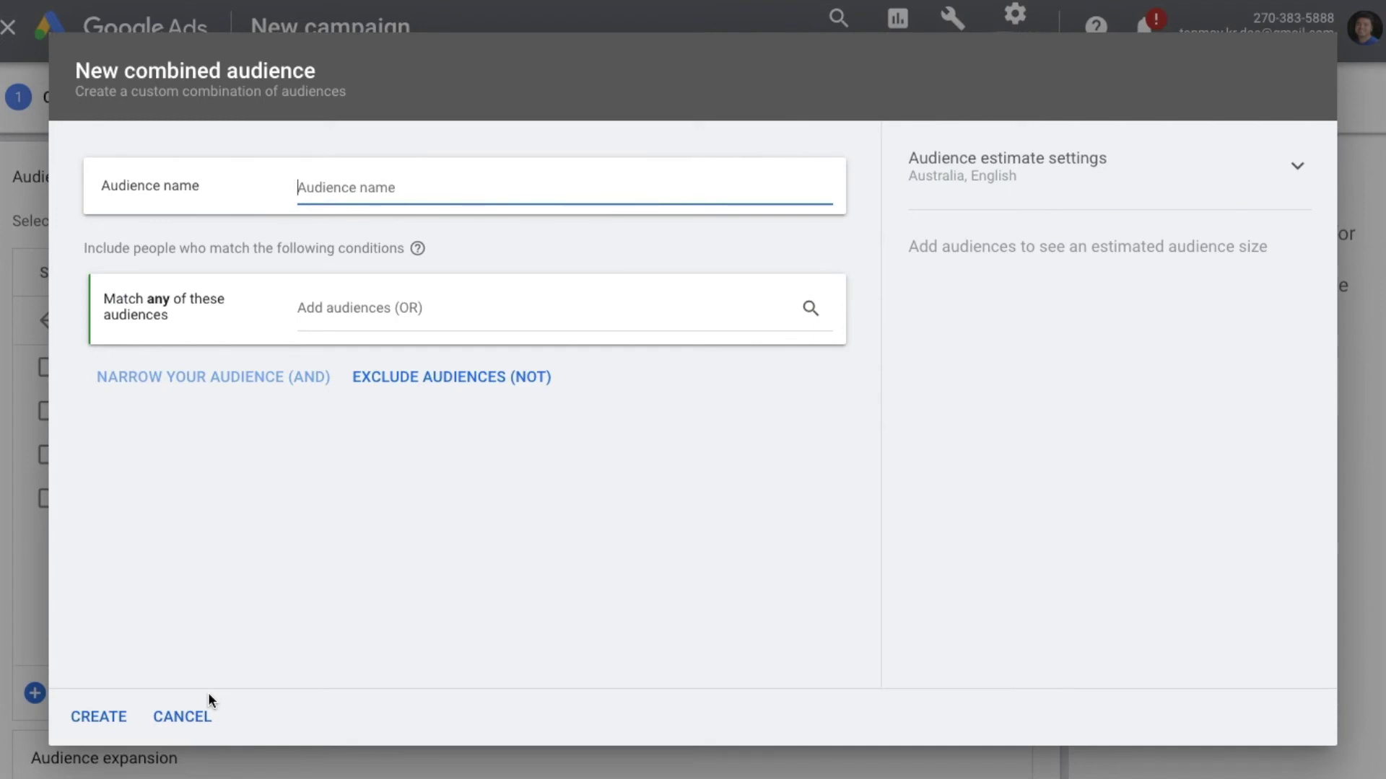
click(186, 716)
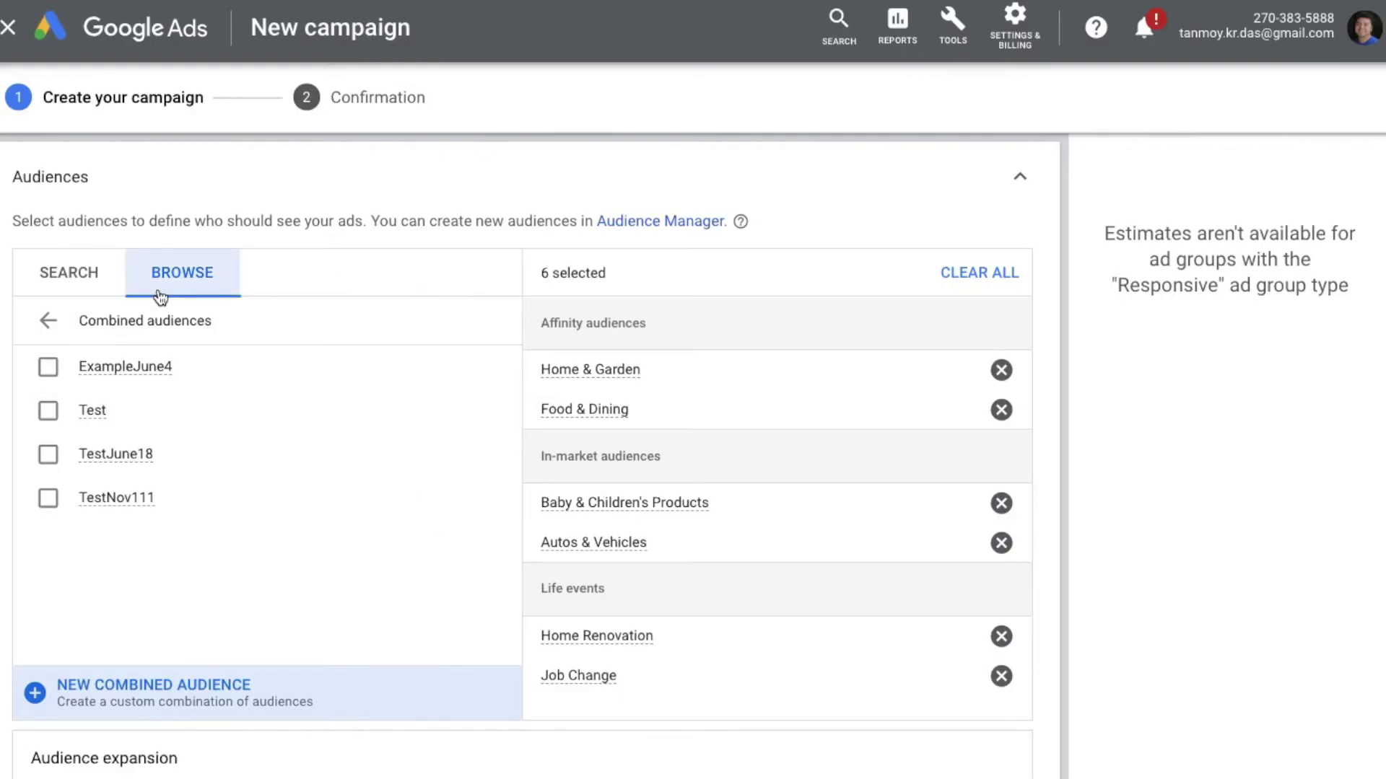
click(48, 320)
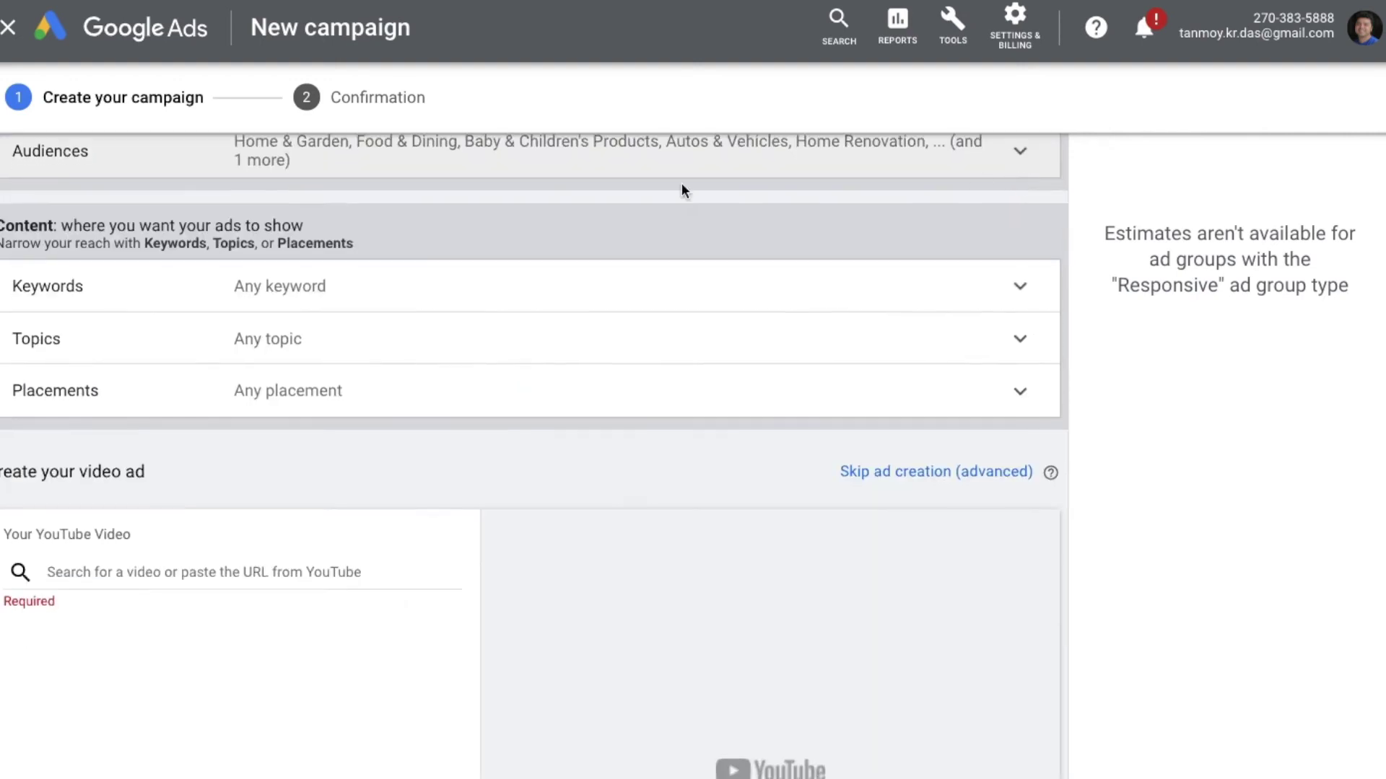
Add the content targeting keywords "business listing" and "online business listing" on separate lines, and collapse the Keywords section.
scroll(486, 238, down, 1)
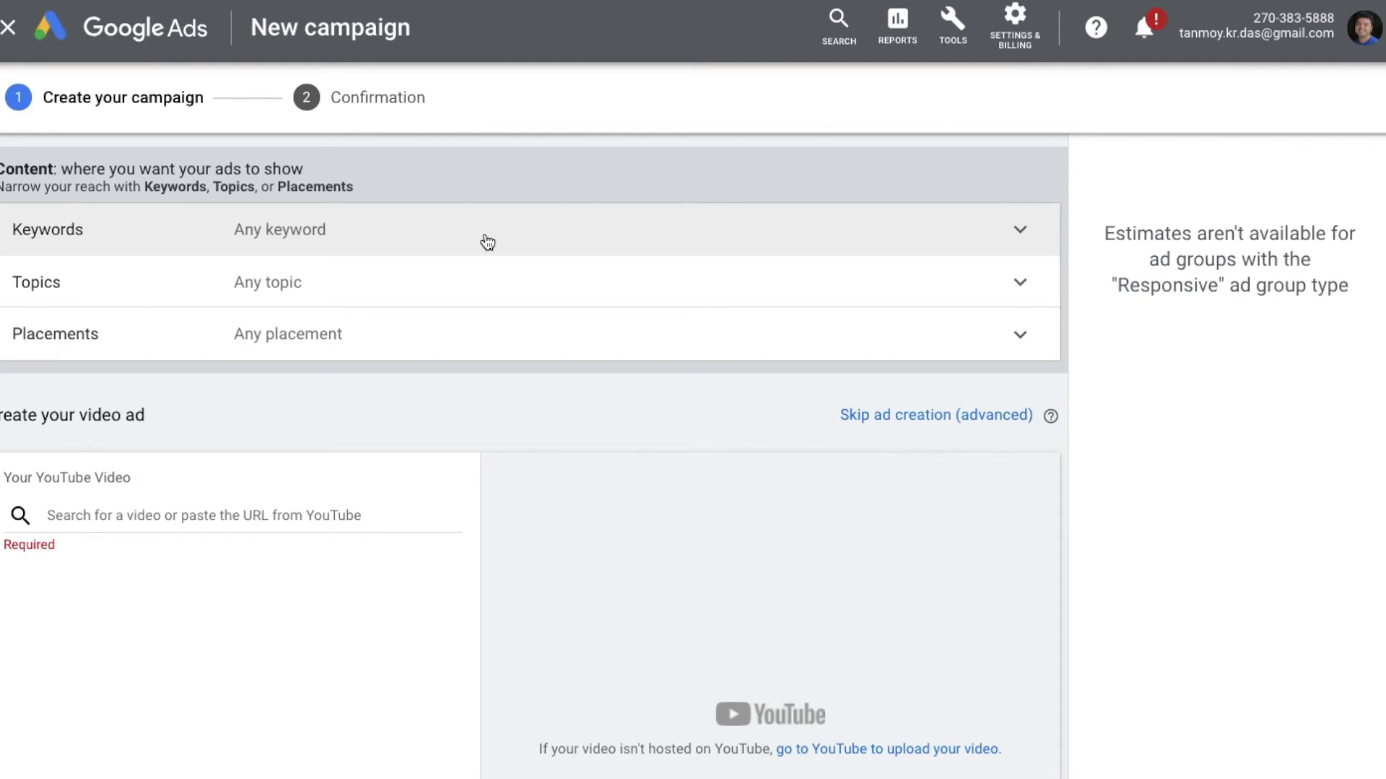
click(488, 242)
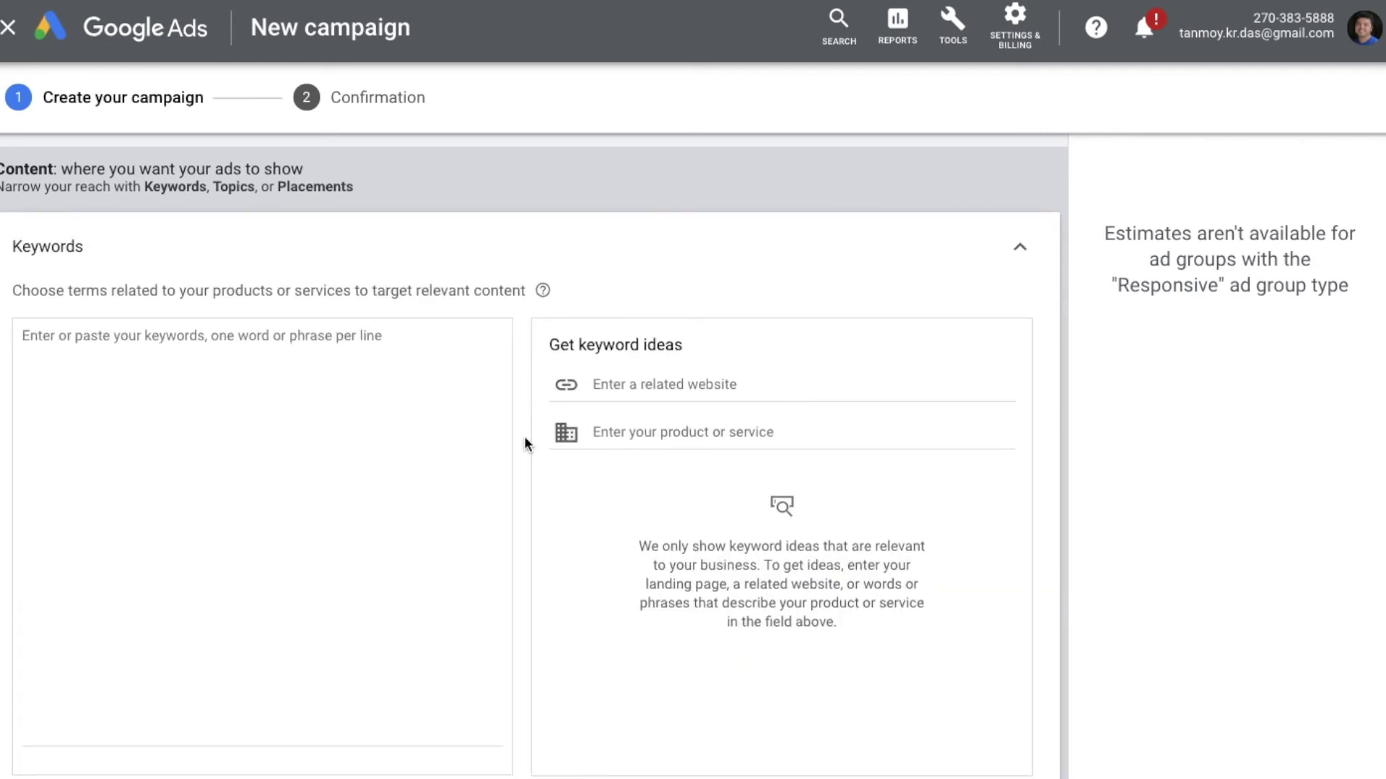
click(225, 299)
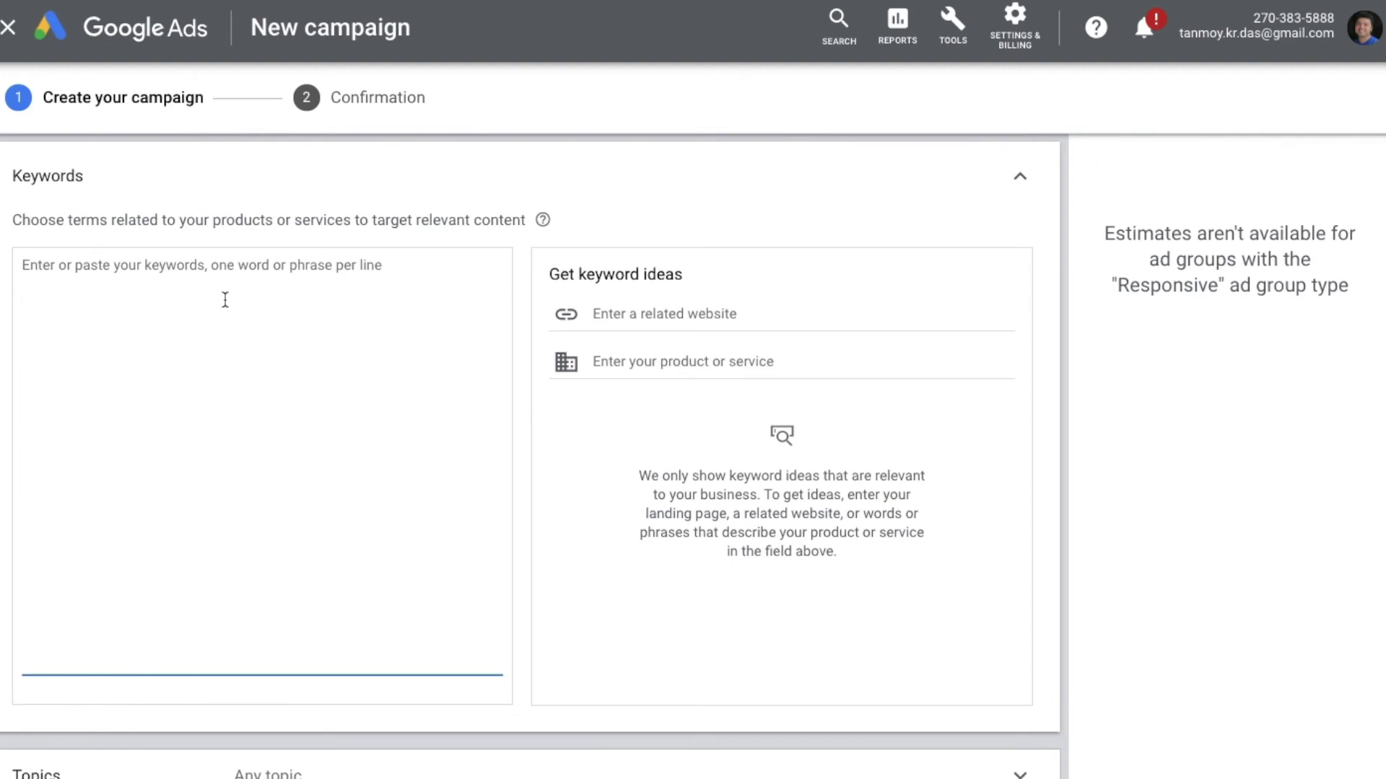
text(business )
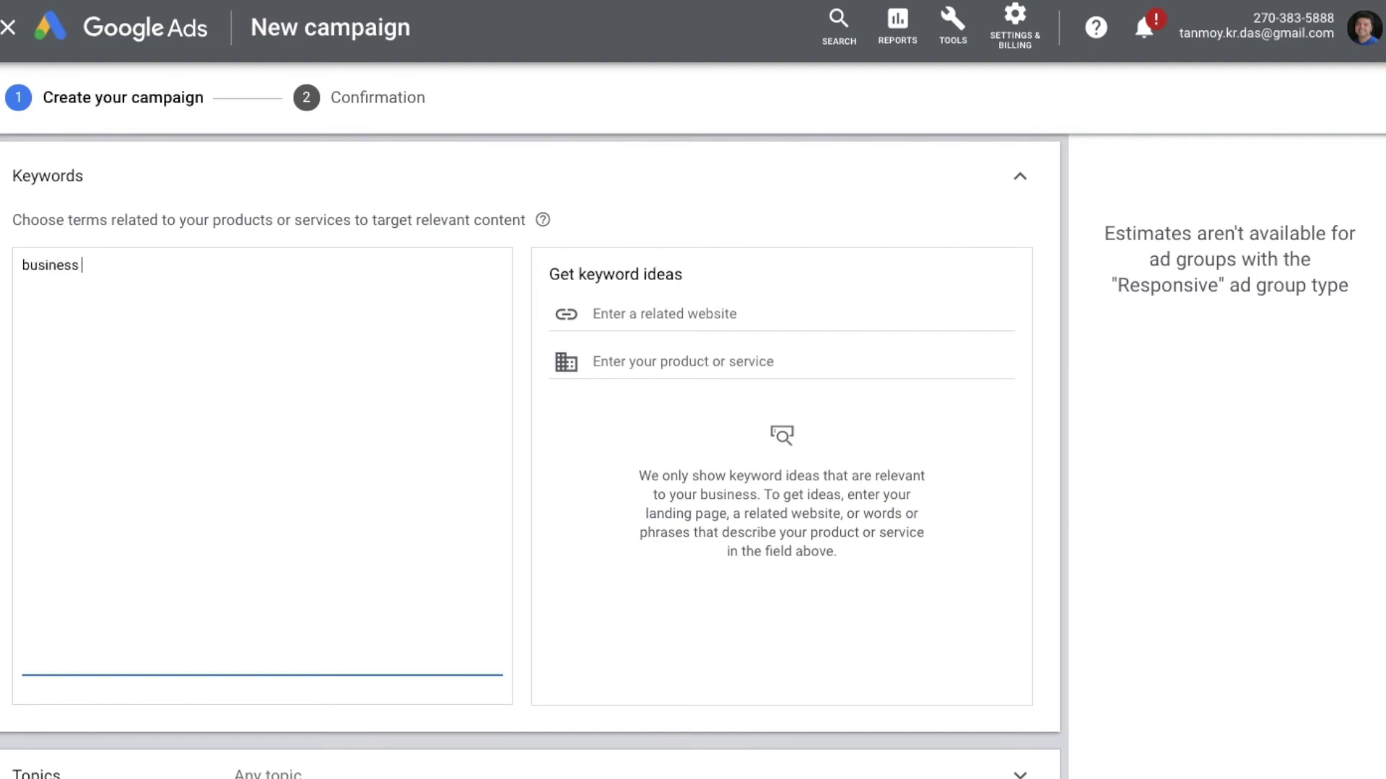
text(listing)
key(Return)
text(online business listing)
key(Return)
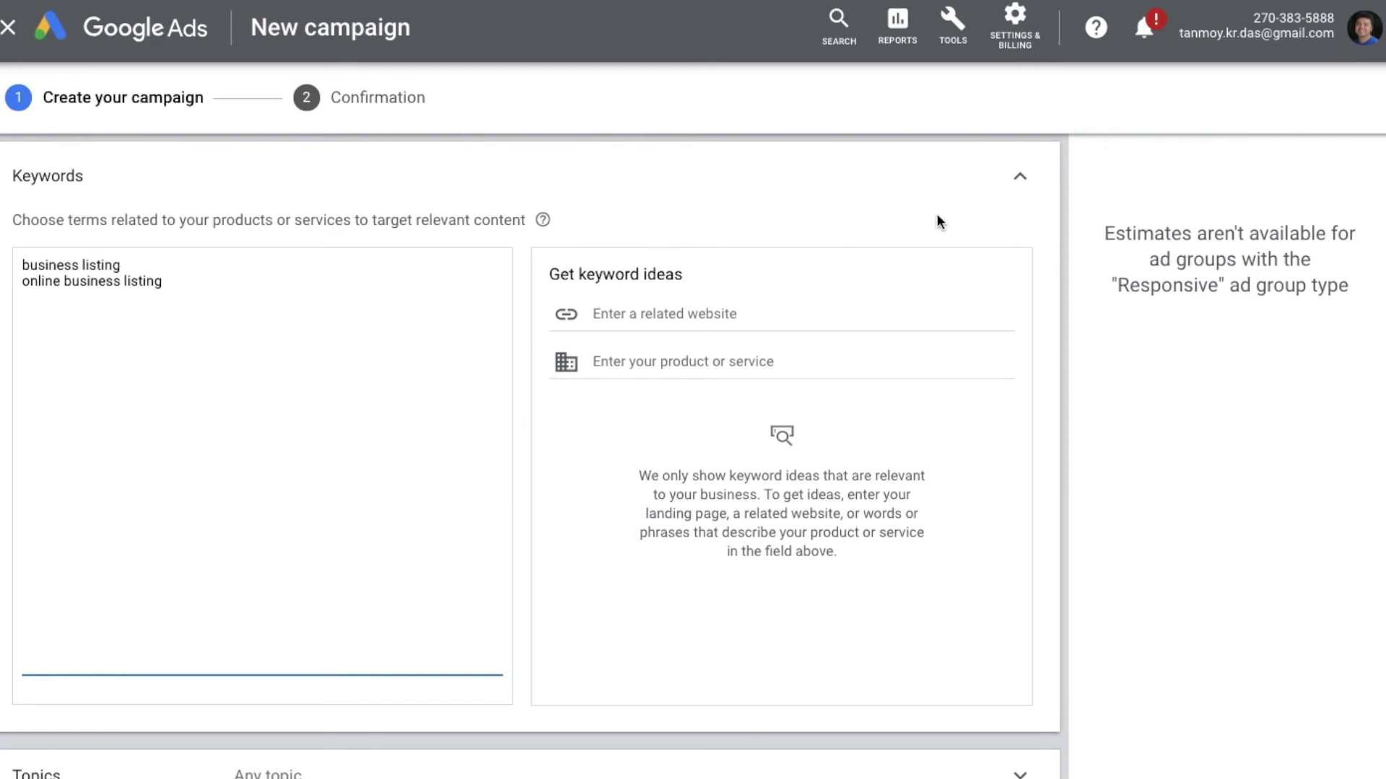
click(1023, 180)
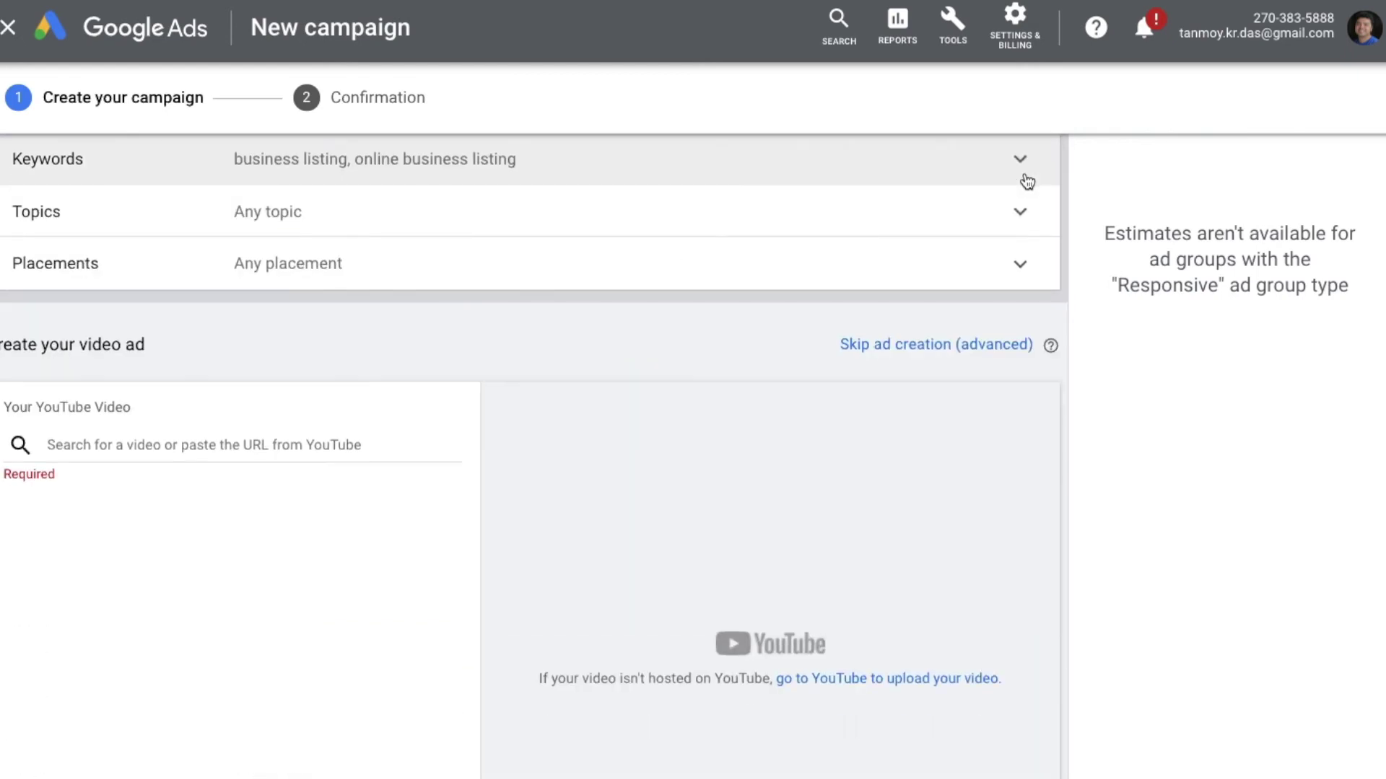
Target the topics Business & Industrial and Computers & Electronics, and collapse the Topics section.
click(422, 224)
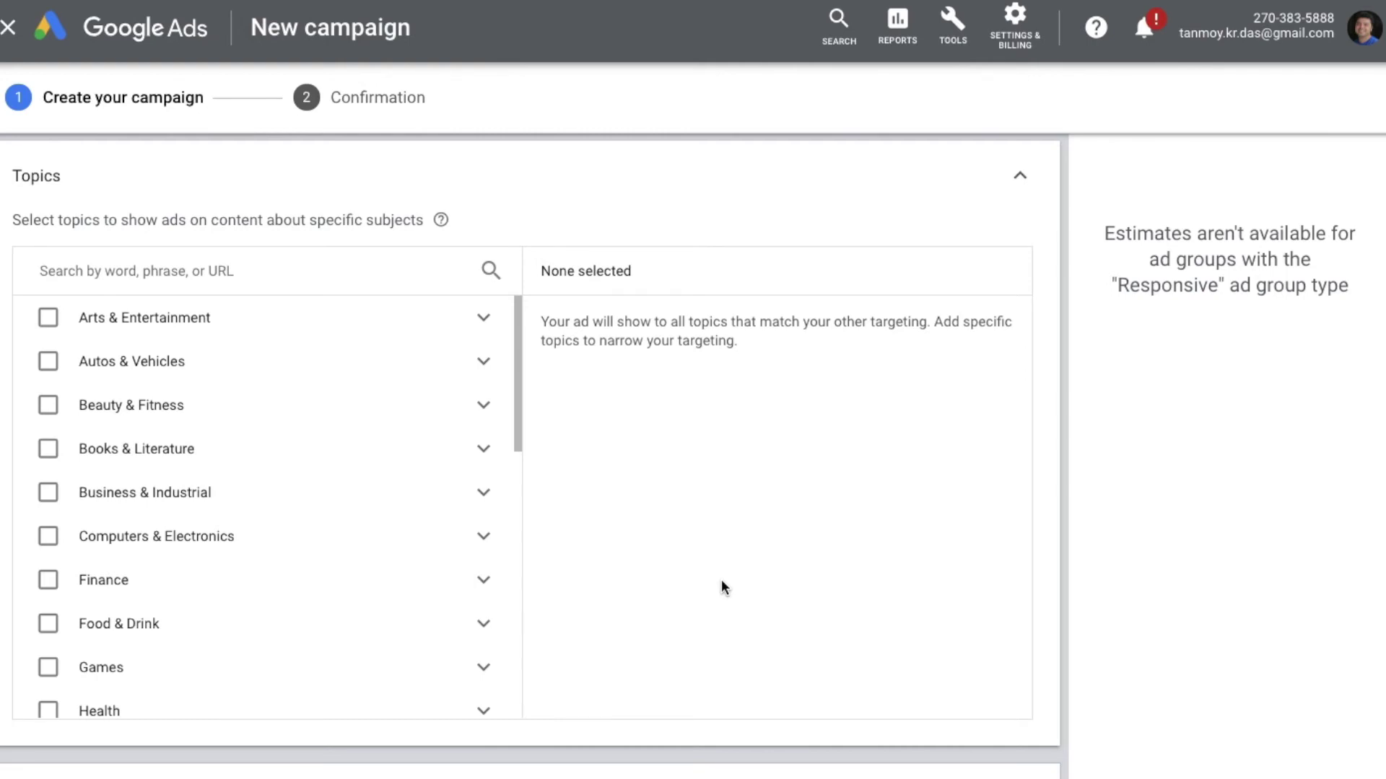
click(50, 496)
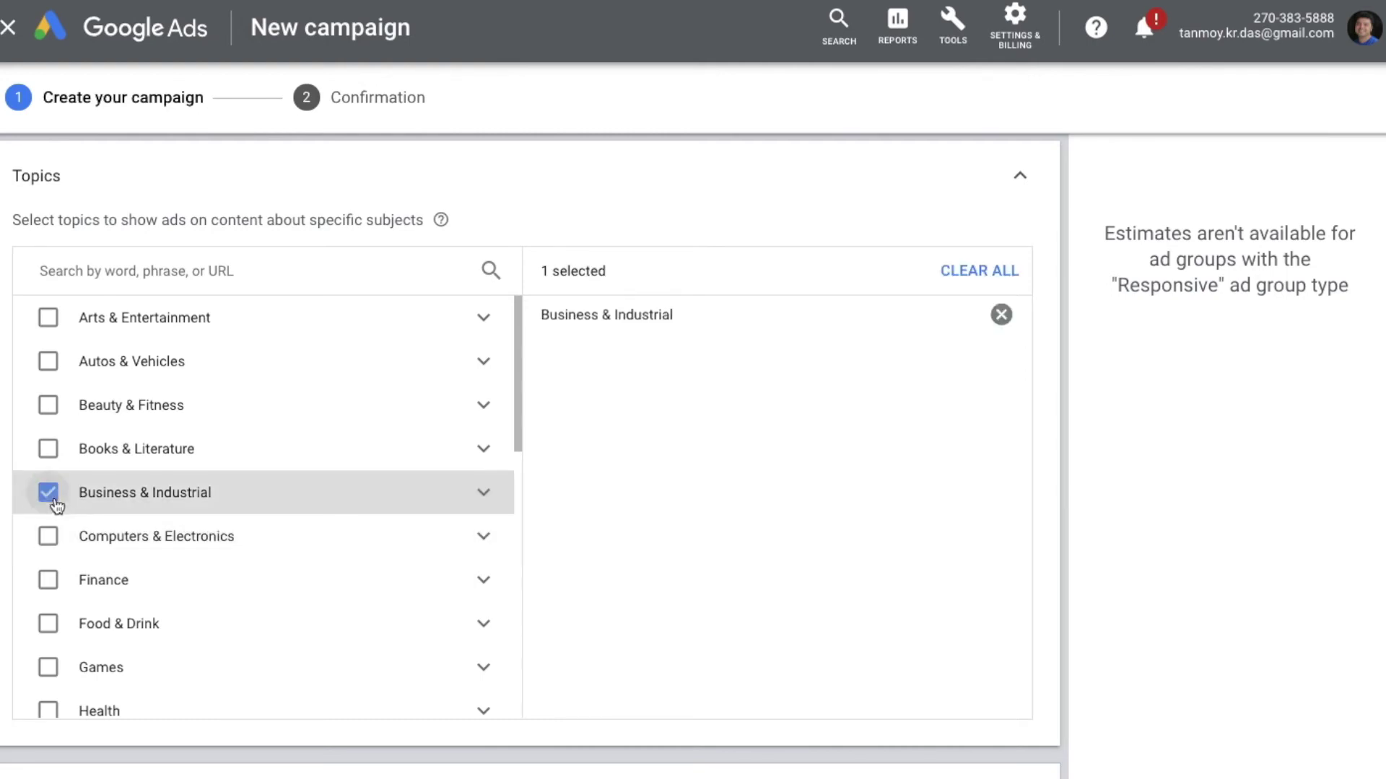
click(49, 535)
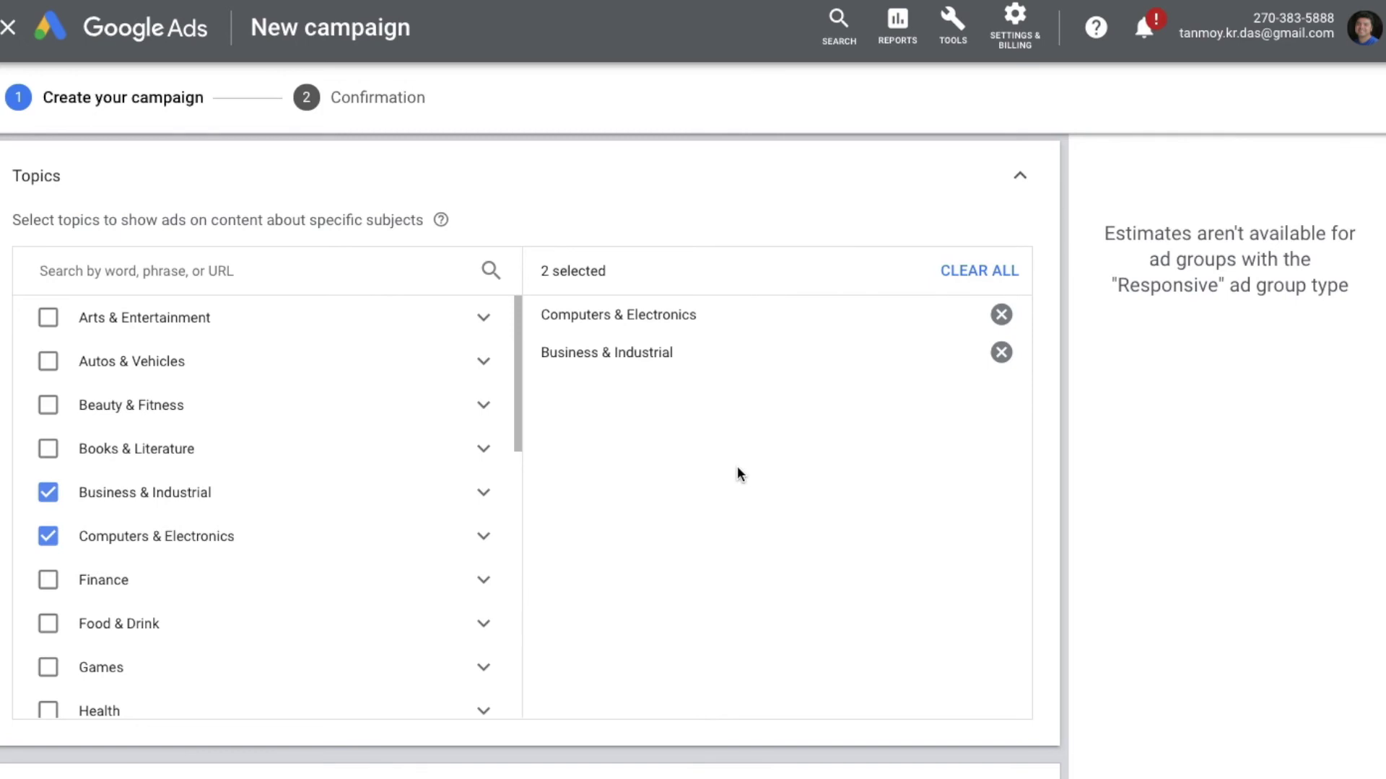
click(1020, 177)
Search the YouTube channel placements for "books" and look through the suggested channels.
click(554, 211)
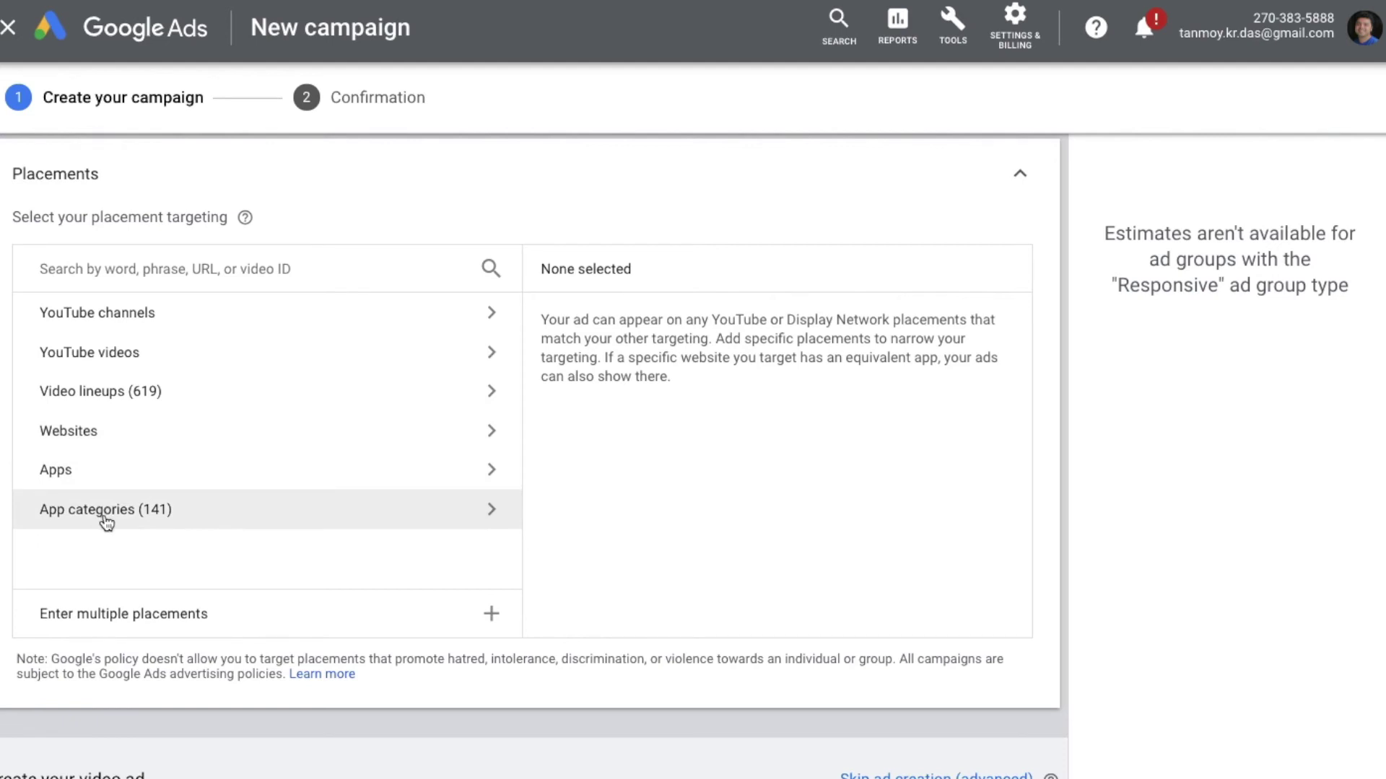
click(197, 315)
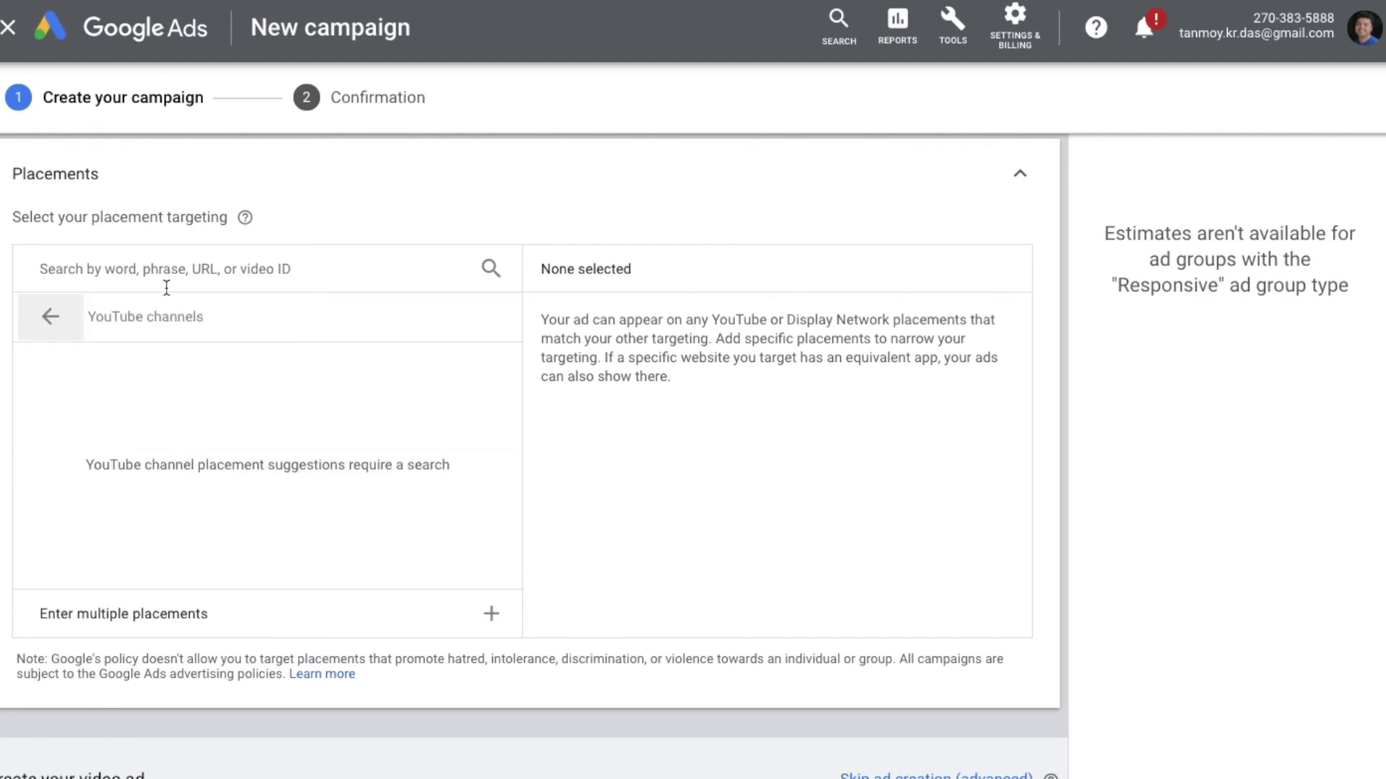
click(126, 272)
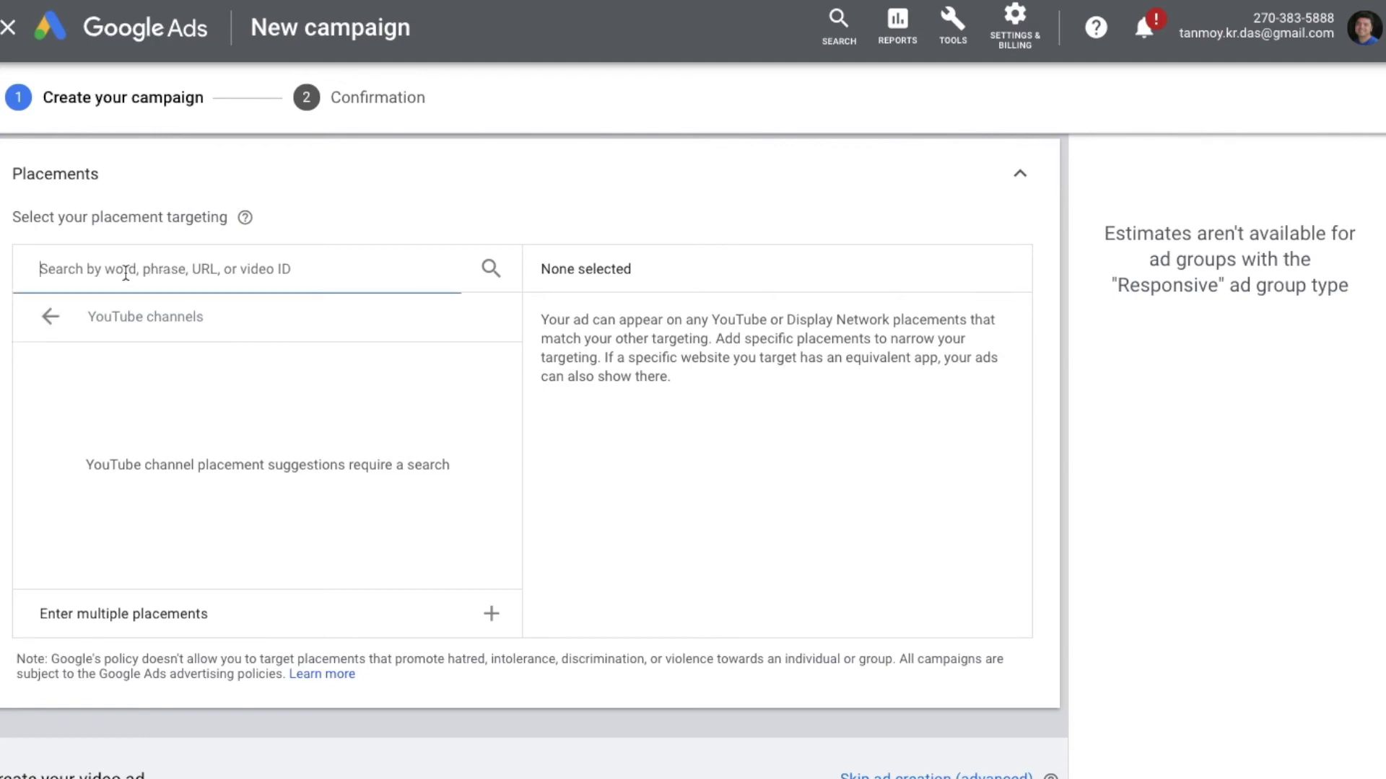
text(books)
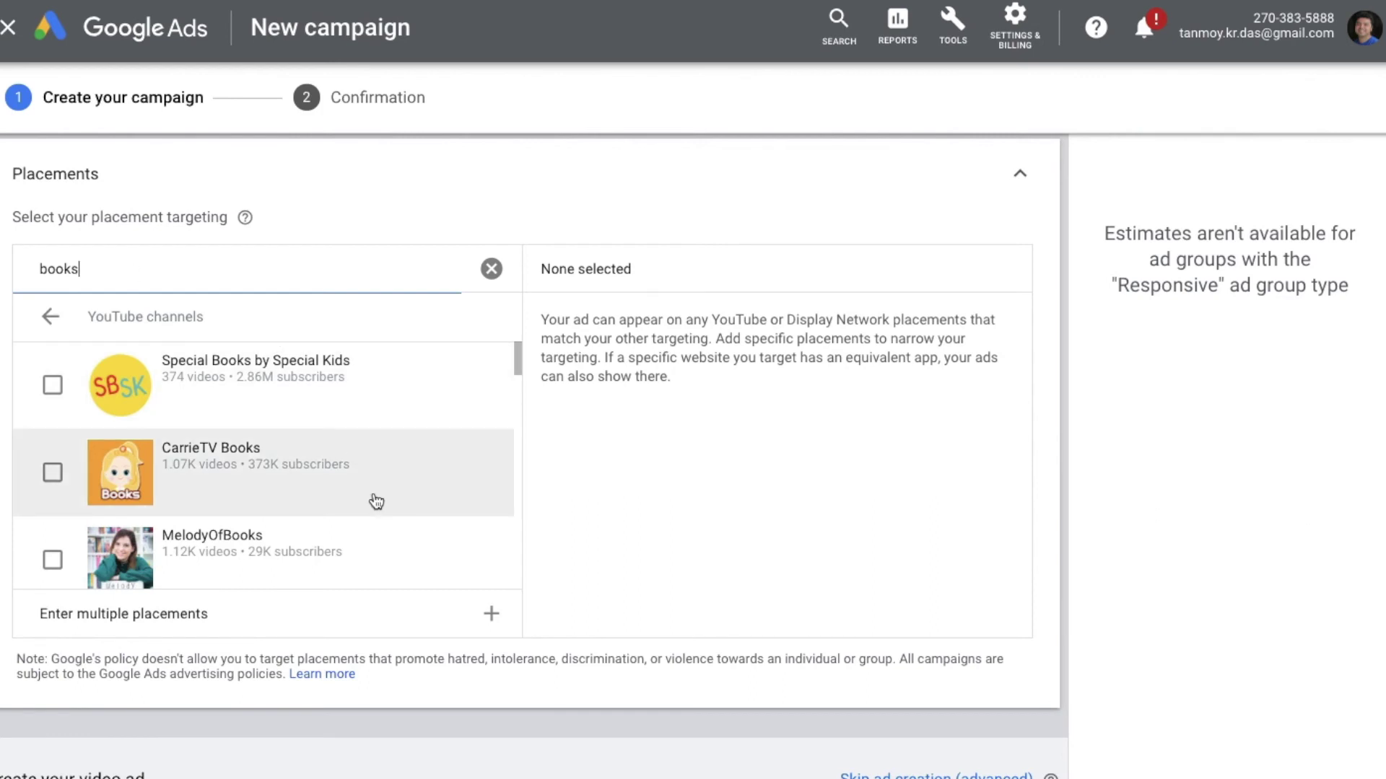
scroll(374, 504, down, 2)
scroll(376, 507, down, 2)
scroll(376, 508, up, 3)
scroll(372, 505, up, 3)
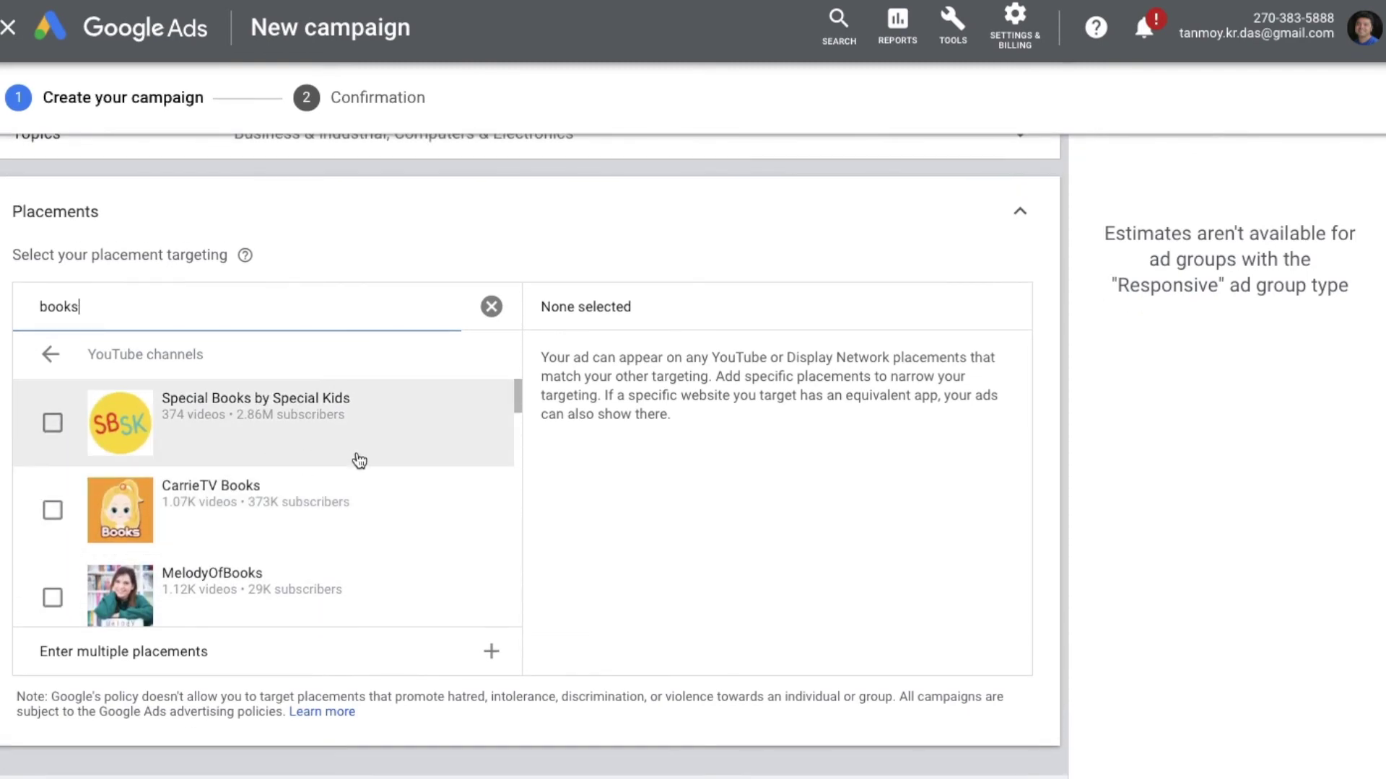
scroll(393, 534, down, 1)
scroll(392, 535, up, 1)
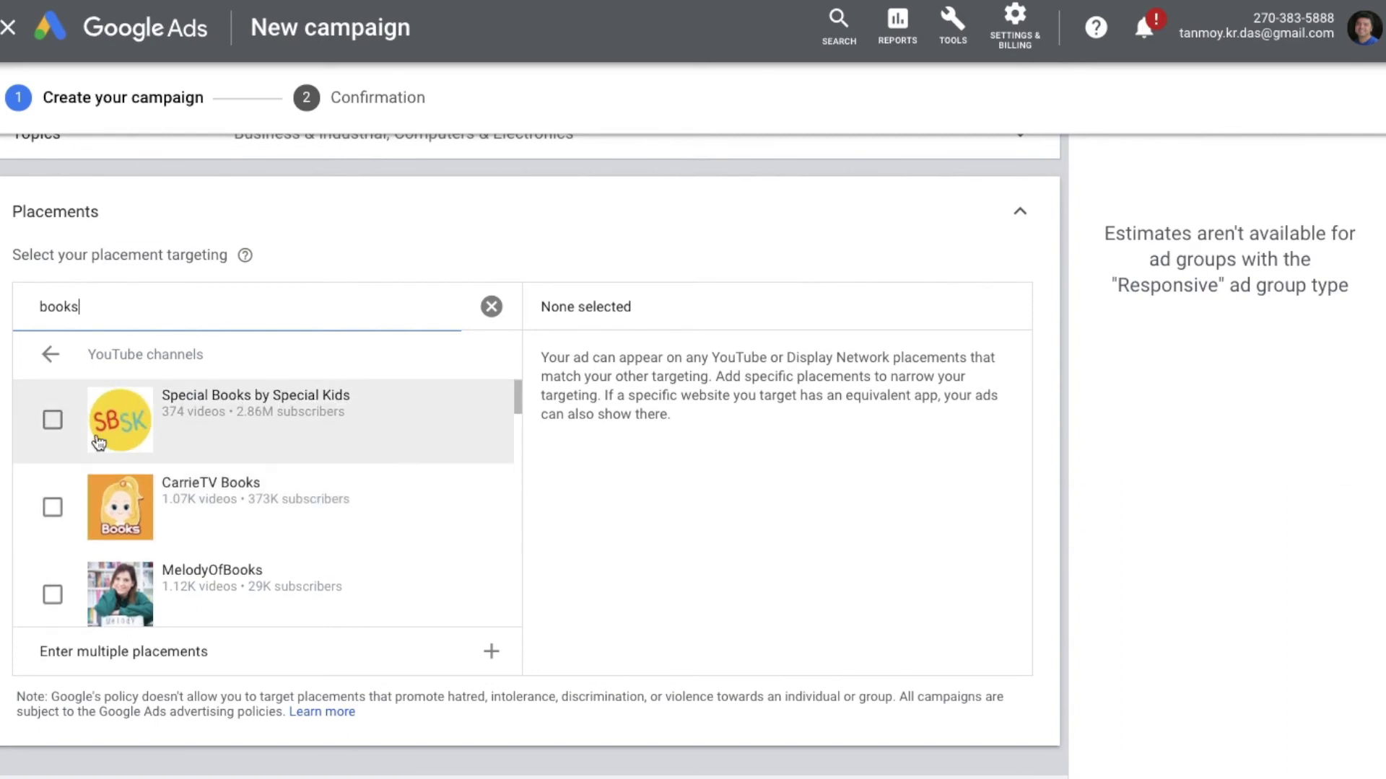
Add the YouTube channels Special Books by Special Kids and StoryTime at Awnie's House as placements, and collapse the Placements section.
click(53, 420)
scroll(381, 562, down, 1)
scroll(378, 562, down, 3)
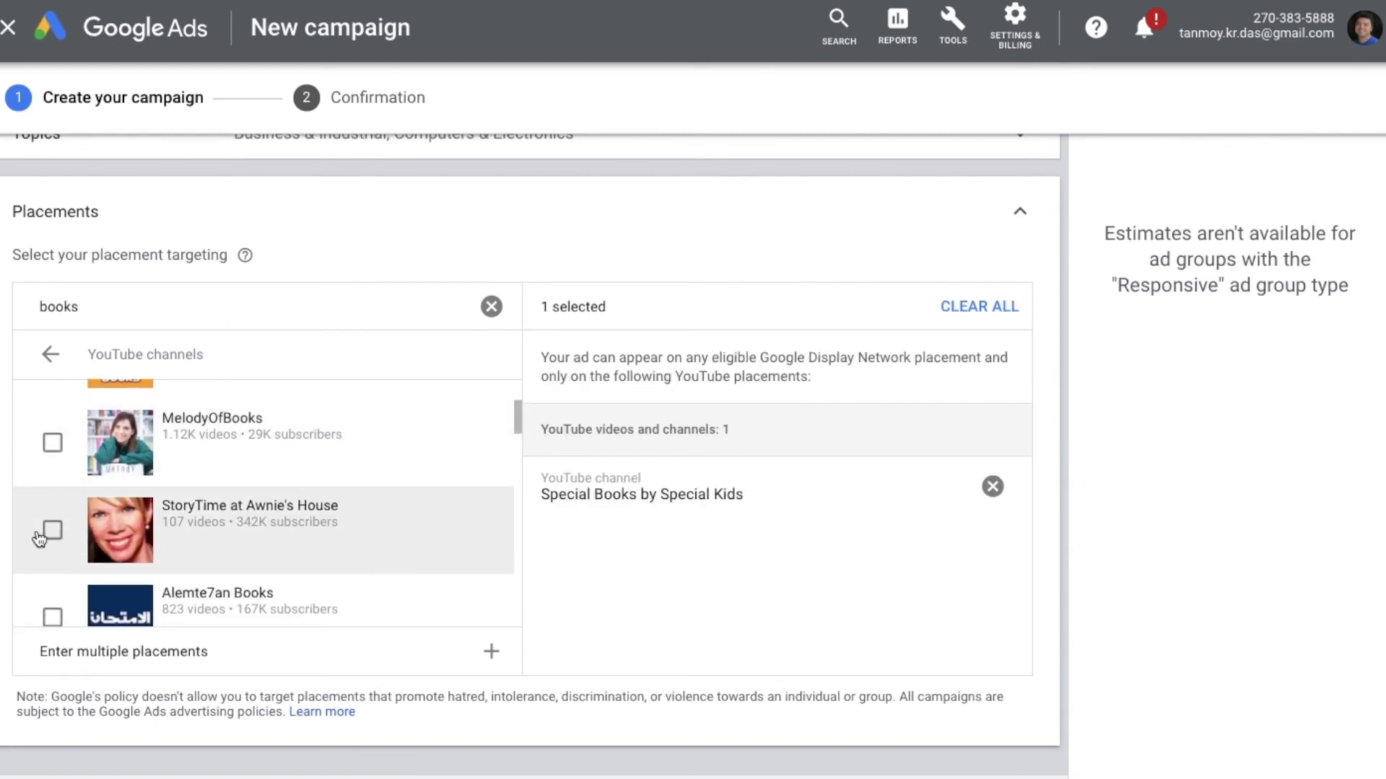
click(53, 531)
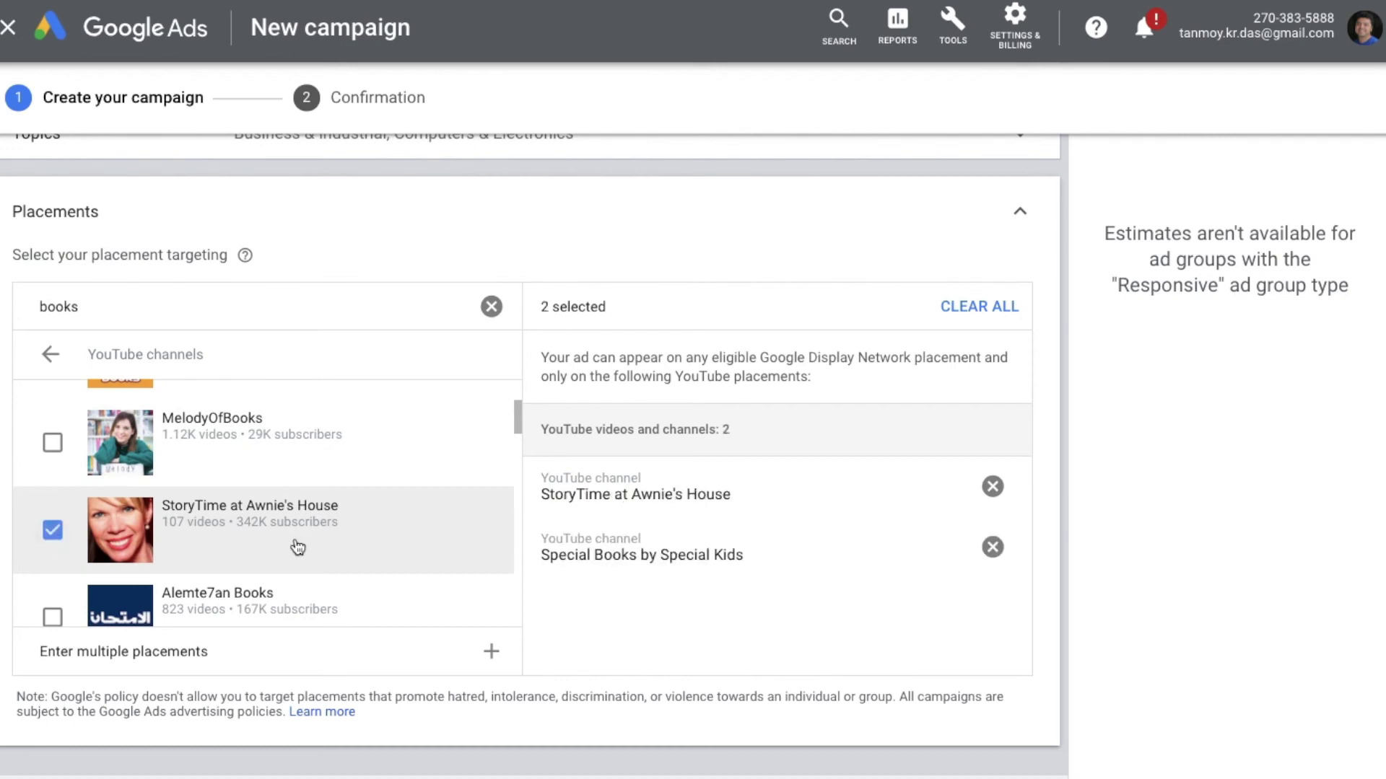
click(1020, 214)
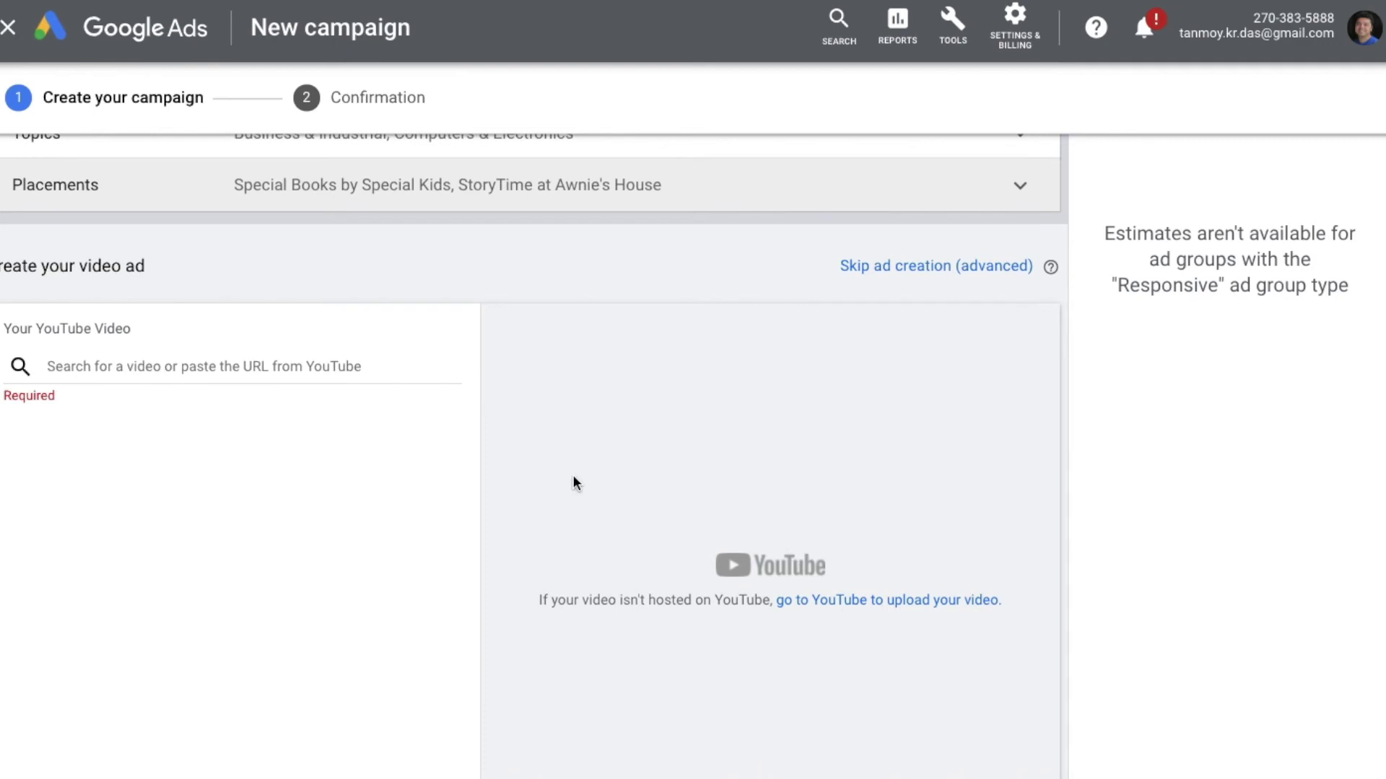
Search YouTube for "books", use the "It's Christmas, David!" read-aloud as the ad's video, and switch the ad preview to desktop.
scroll(573, 482, down, 1)
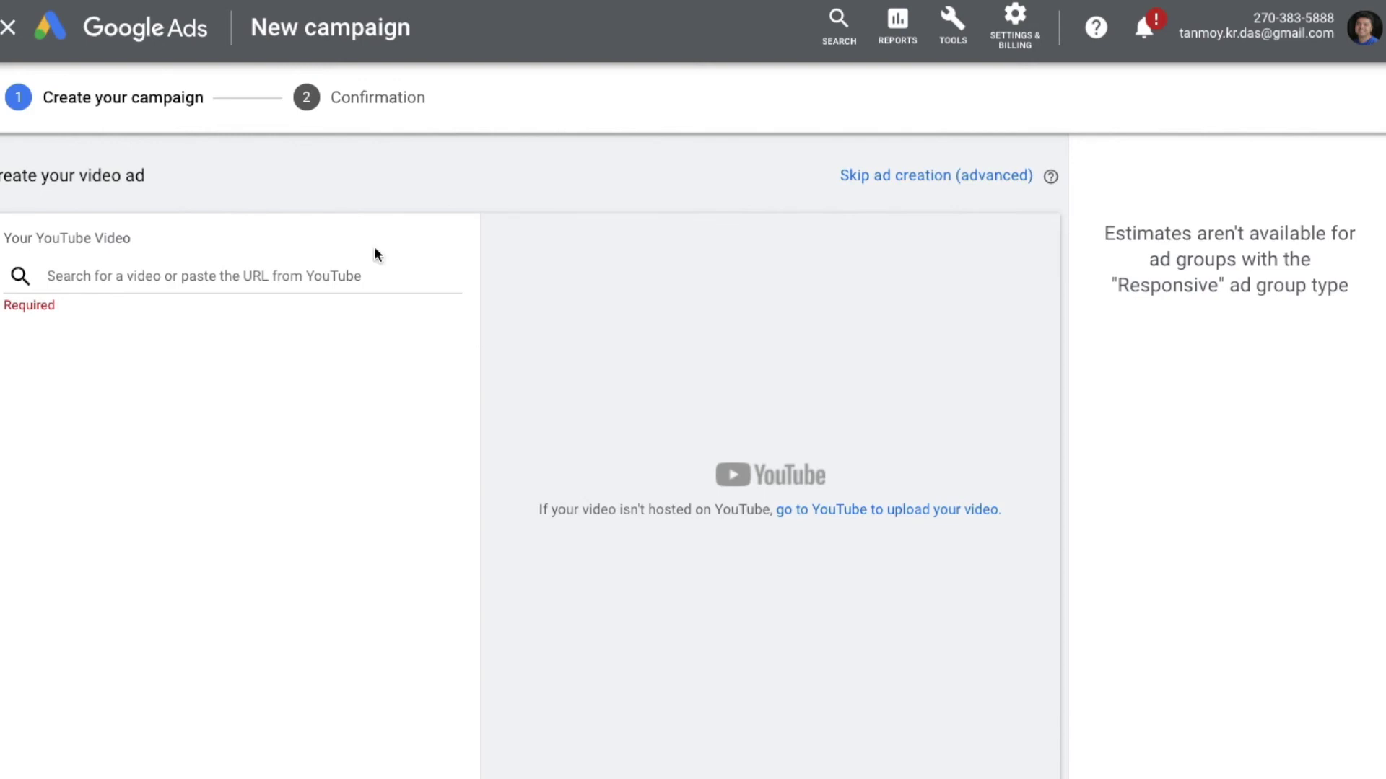
click(251, 275)
text(books)
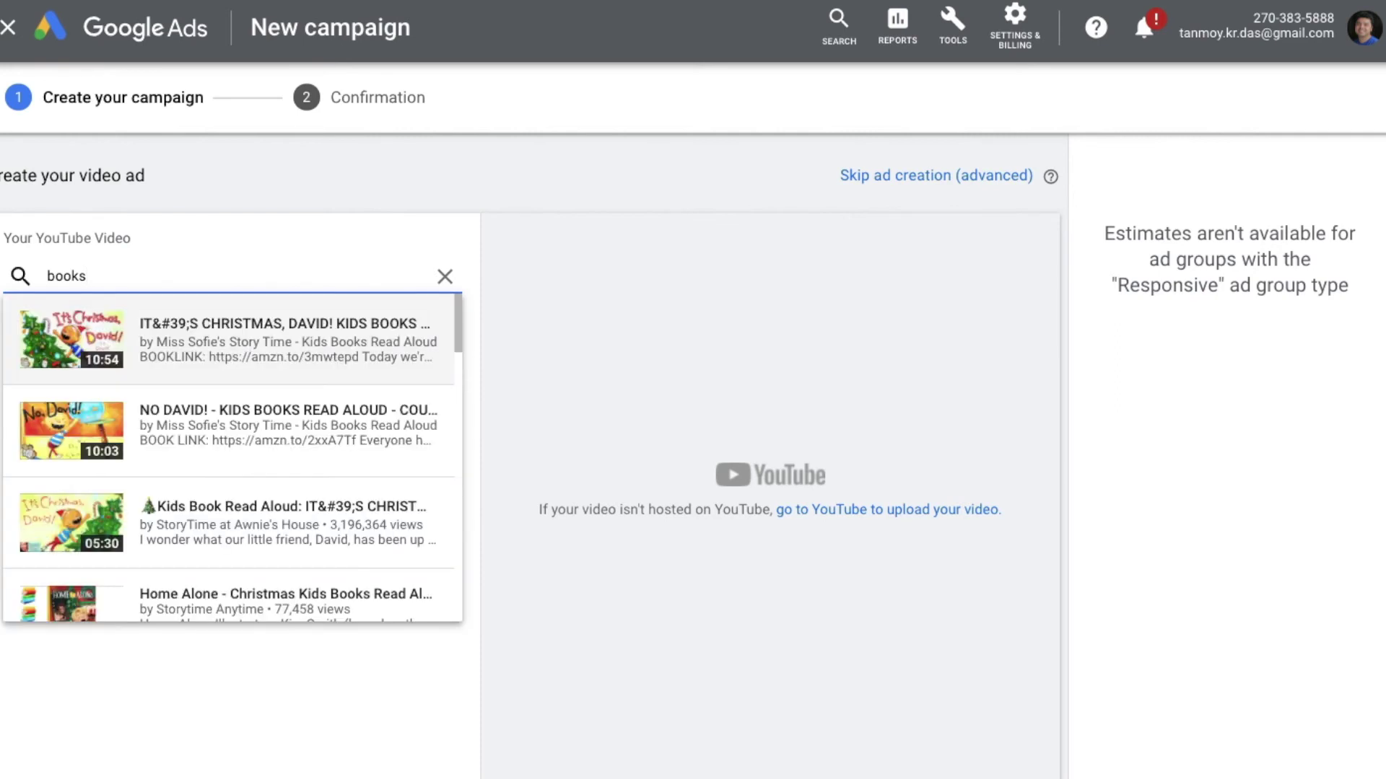
click(206, 347)
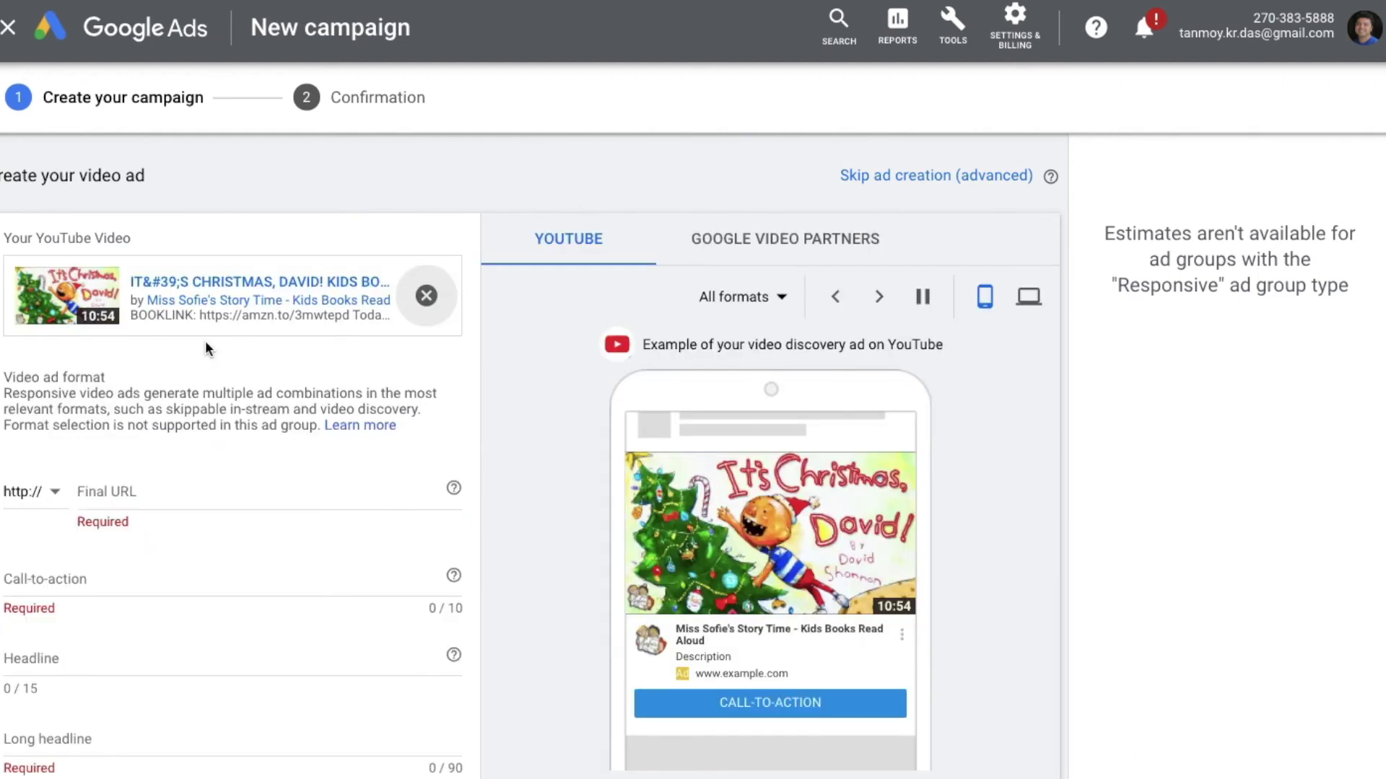
scroll(507, 507, down, 1)
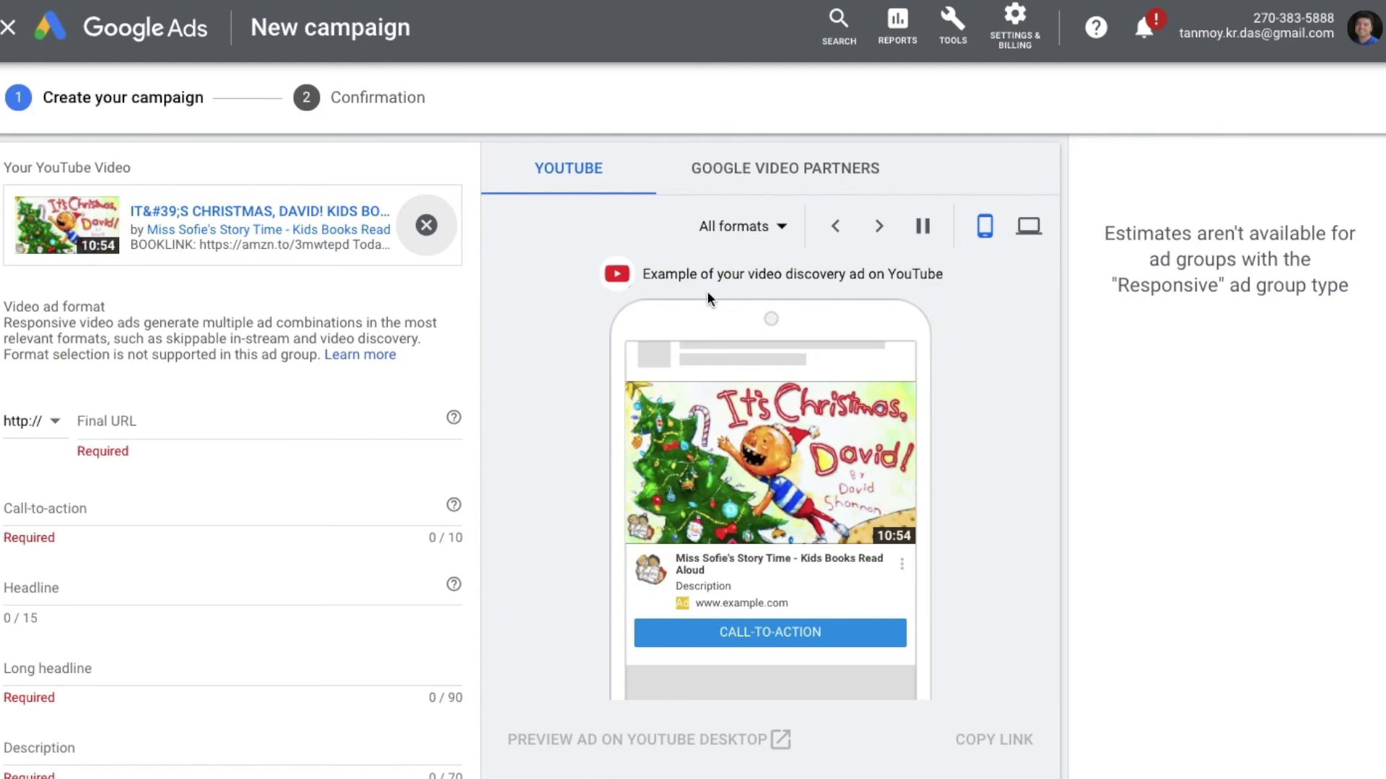
click(1030, 230)
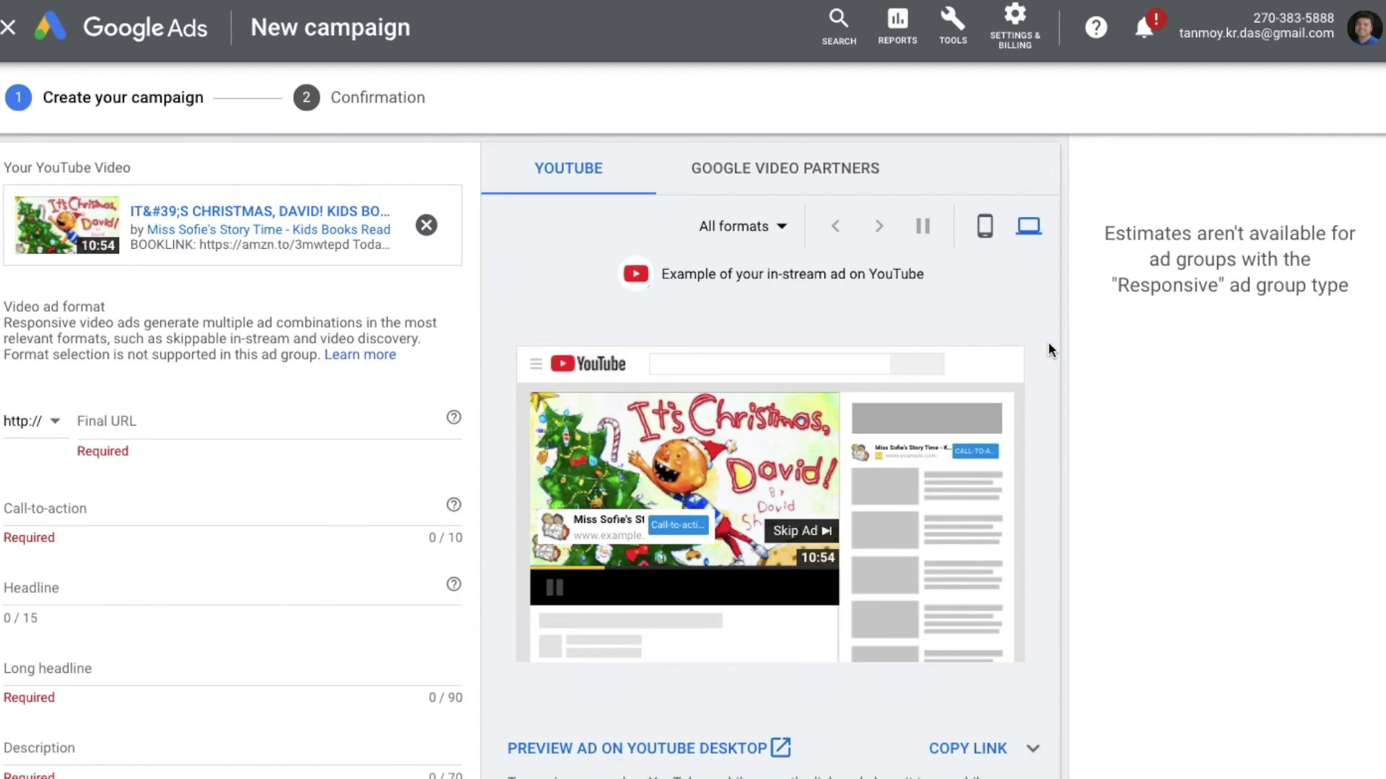
click(216, 419)
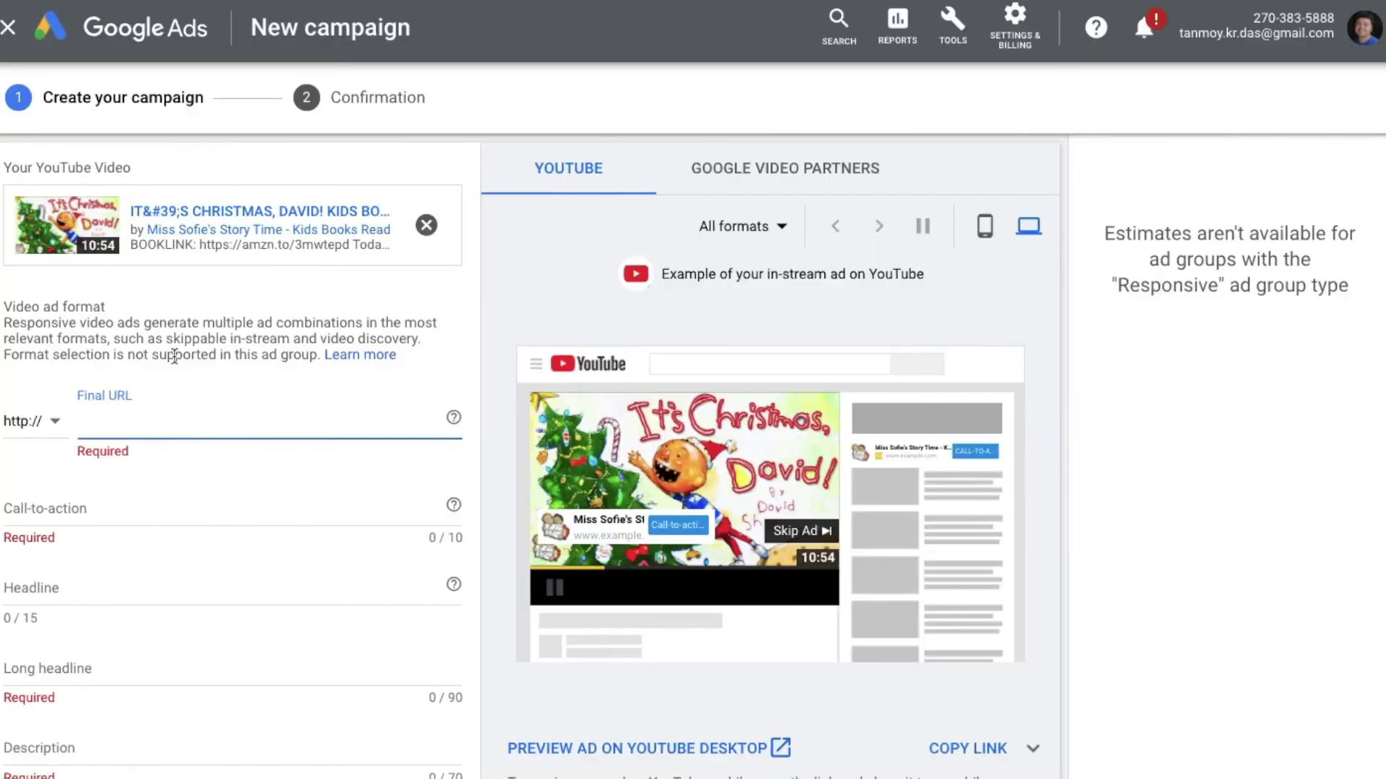
text(indiabusinesstoday.in/category/computers-1-229)
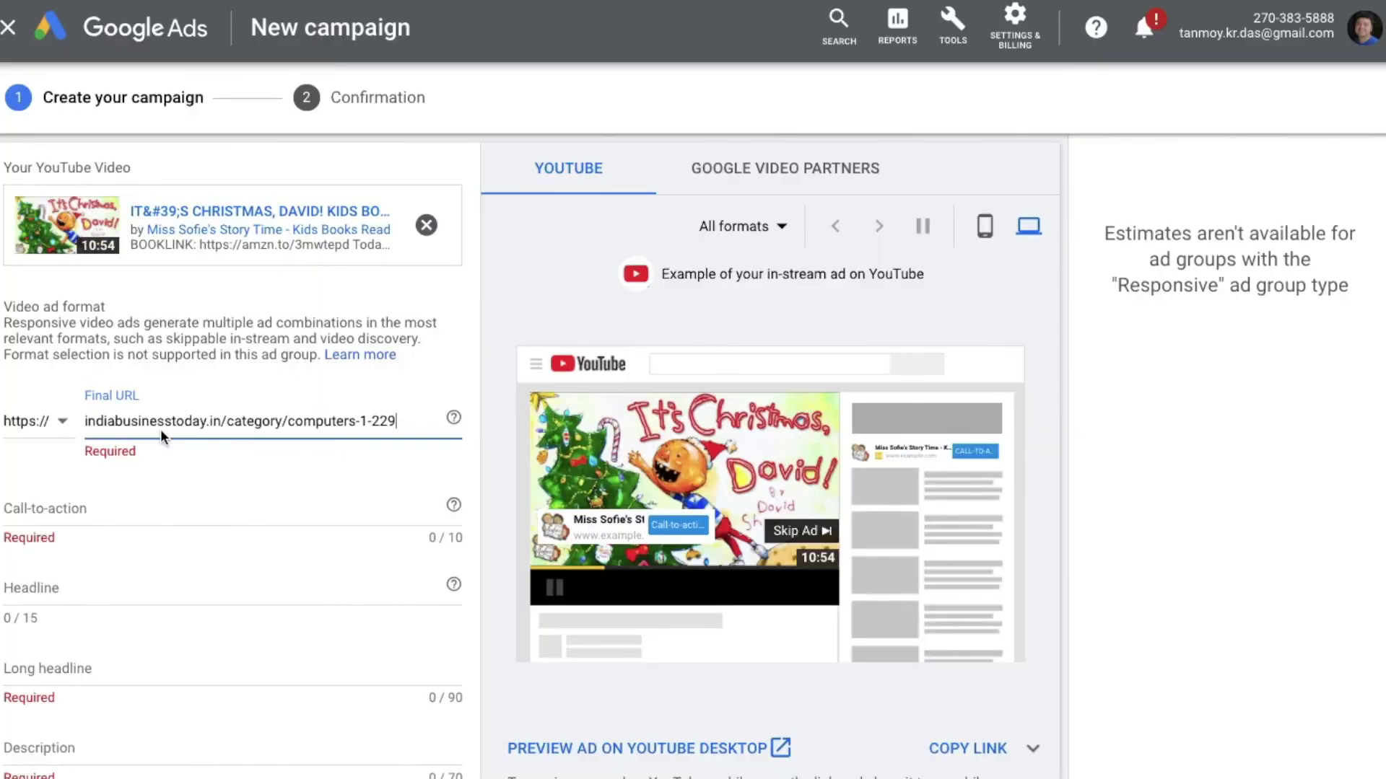
click(90, 514)
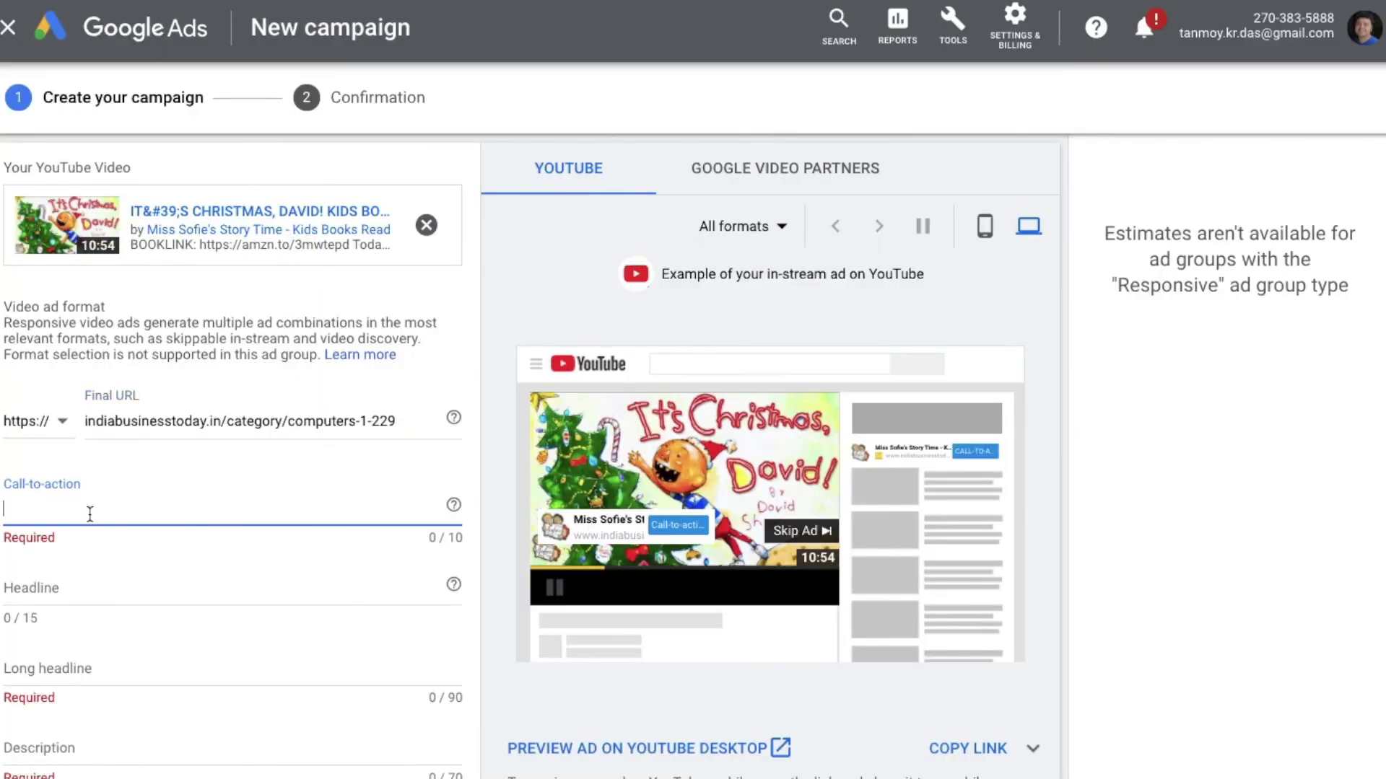
text(Buy)
text(Now)
click(72, 582)
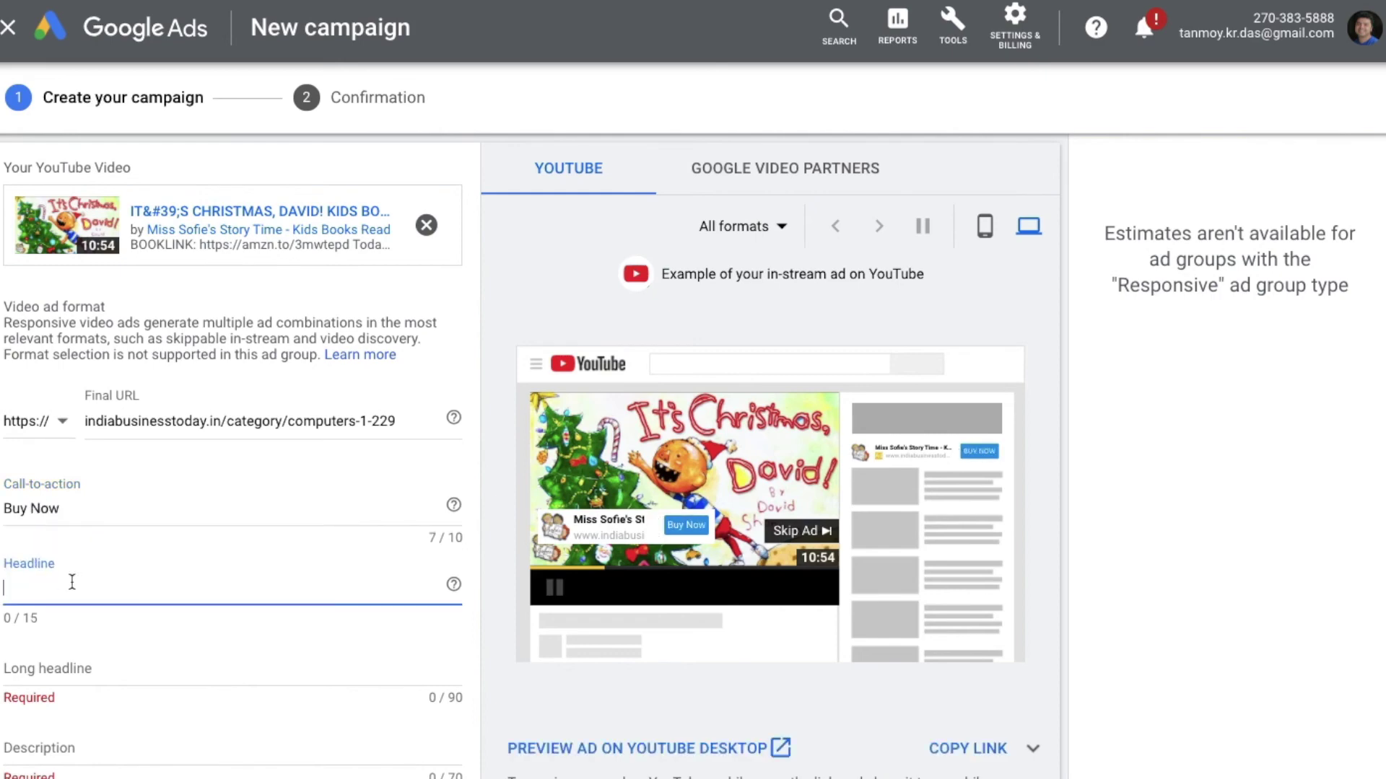
Set the headline to "India Business" and the long headline to "This Is The Best Way To Grow The Business. Connect With Buyers And Sellers Today.".
text(India Business)
click(71, 662)
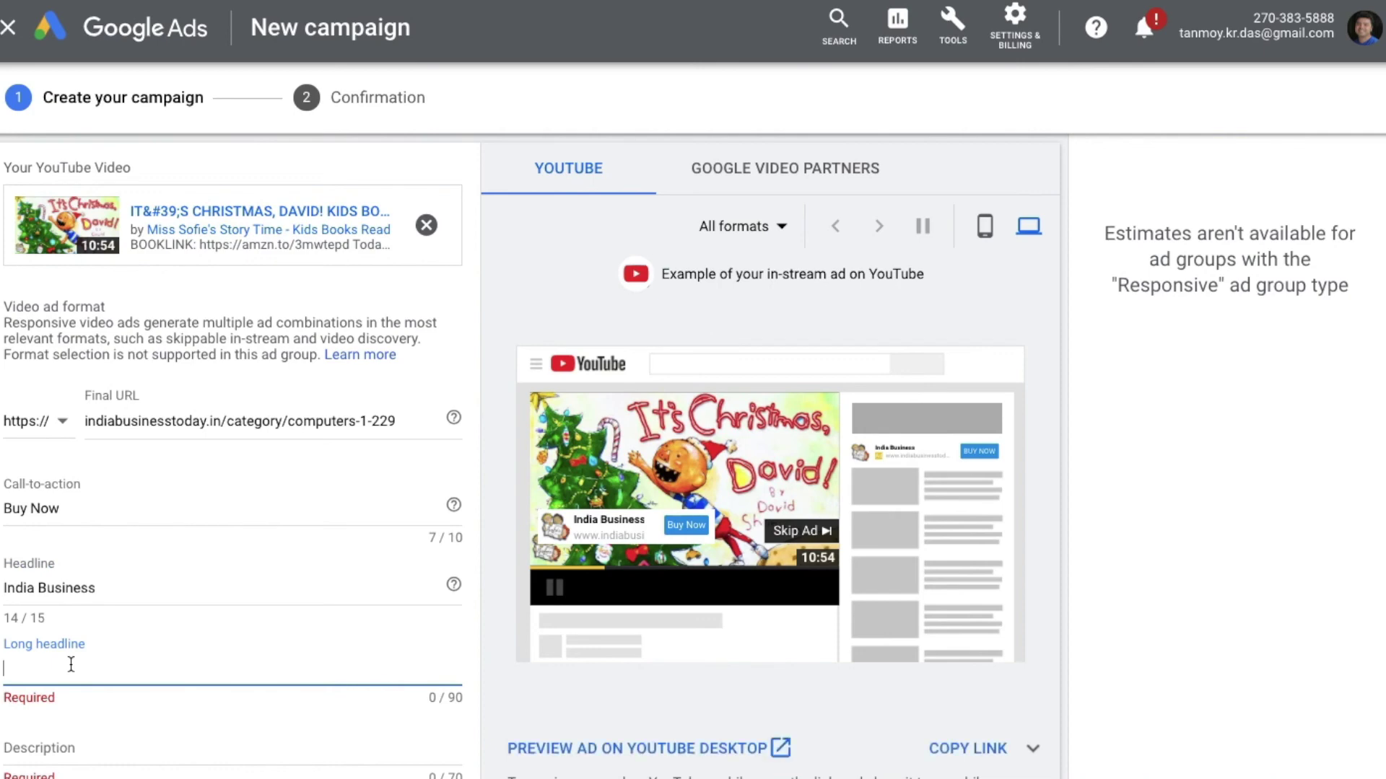
text(h)
key(BackSpace)
text(This Is The Best Way To Grow)
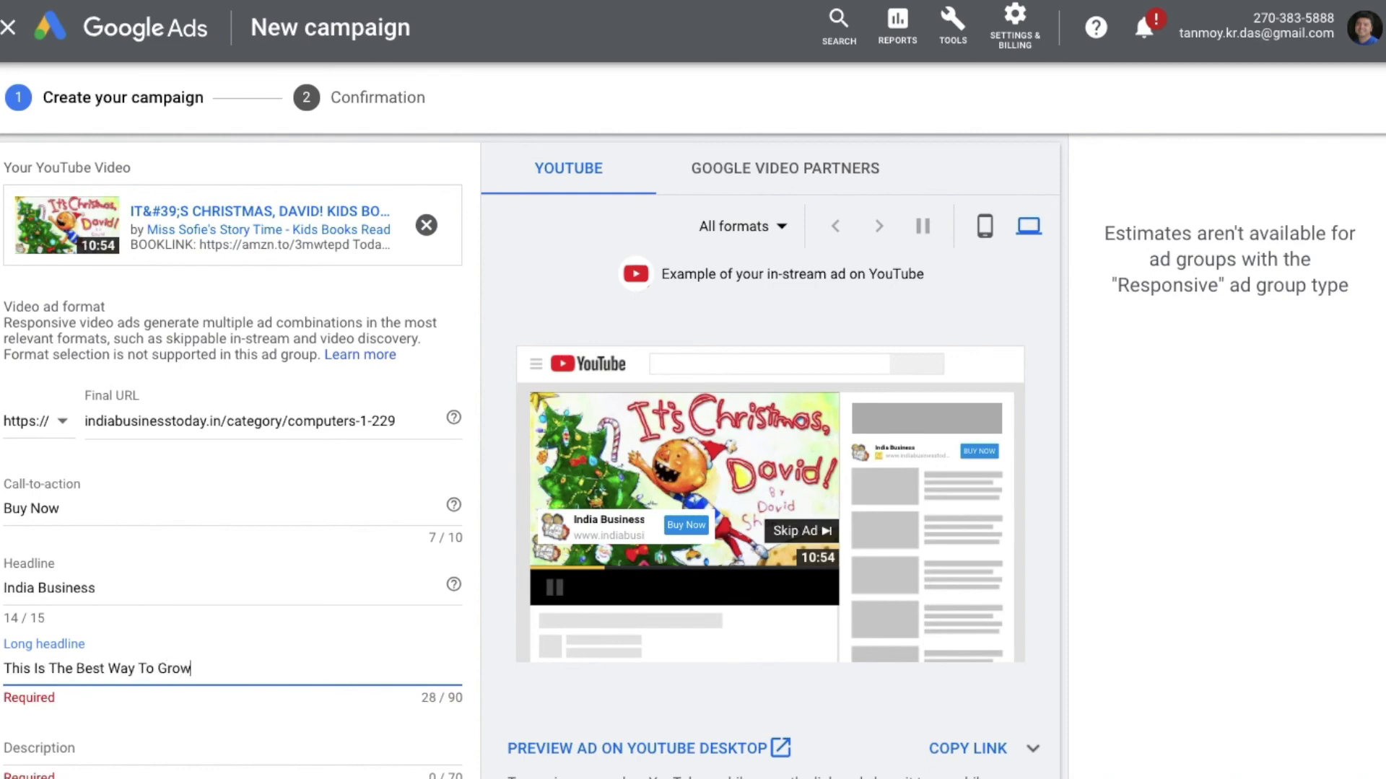
text( The Business. Connect)
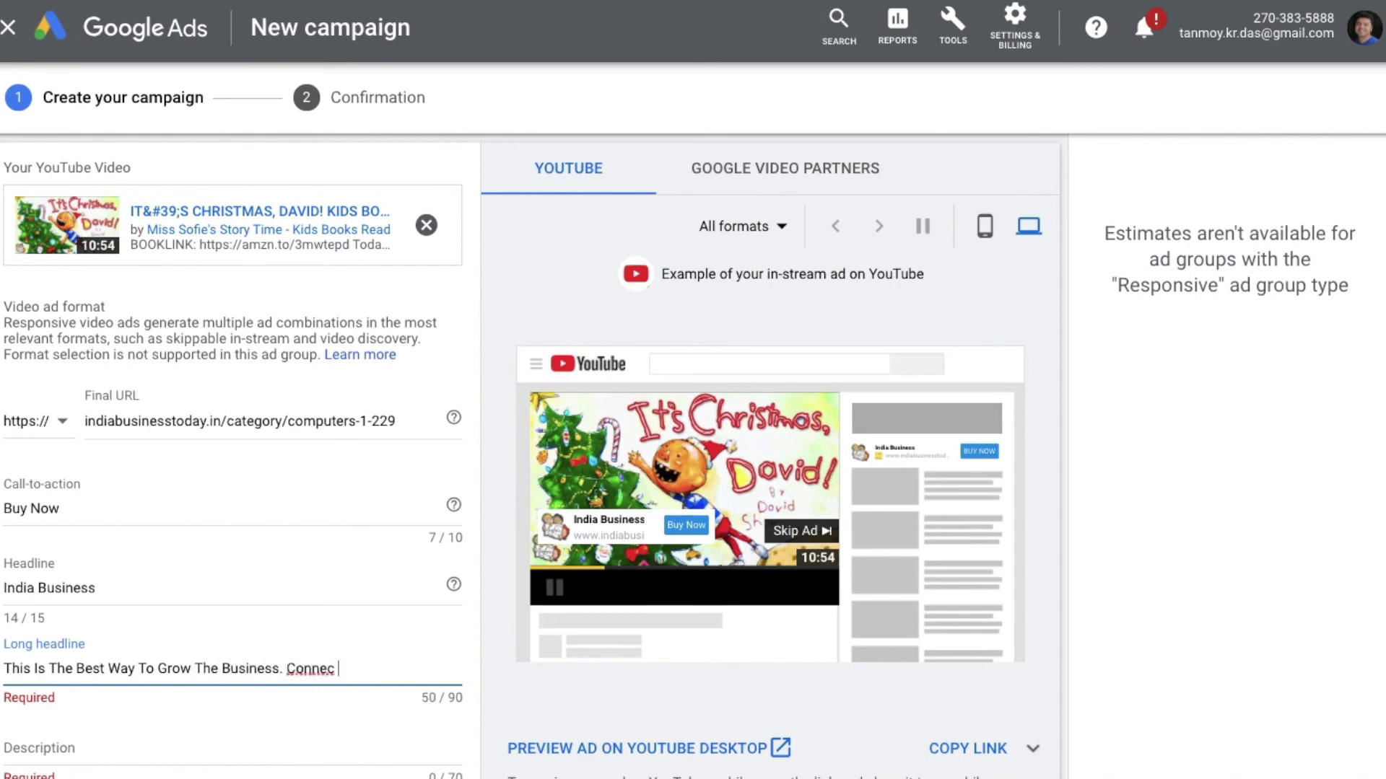
text( With Buyers And)
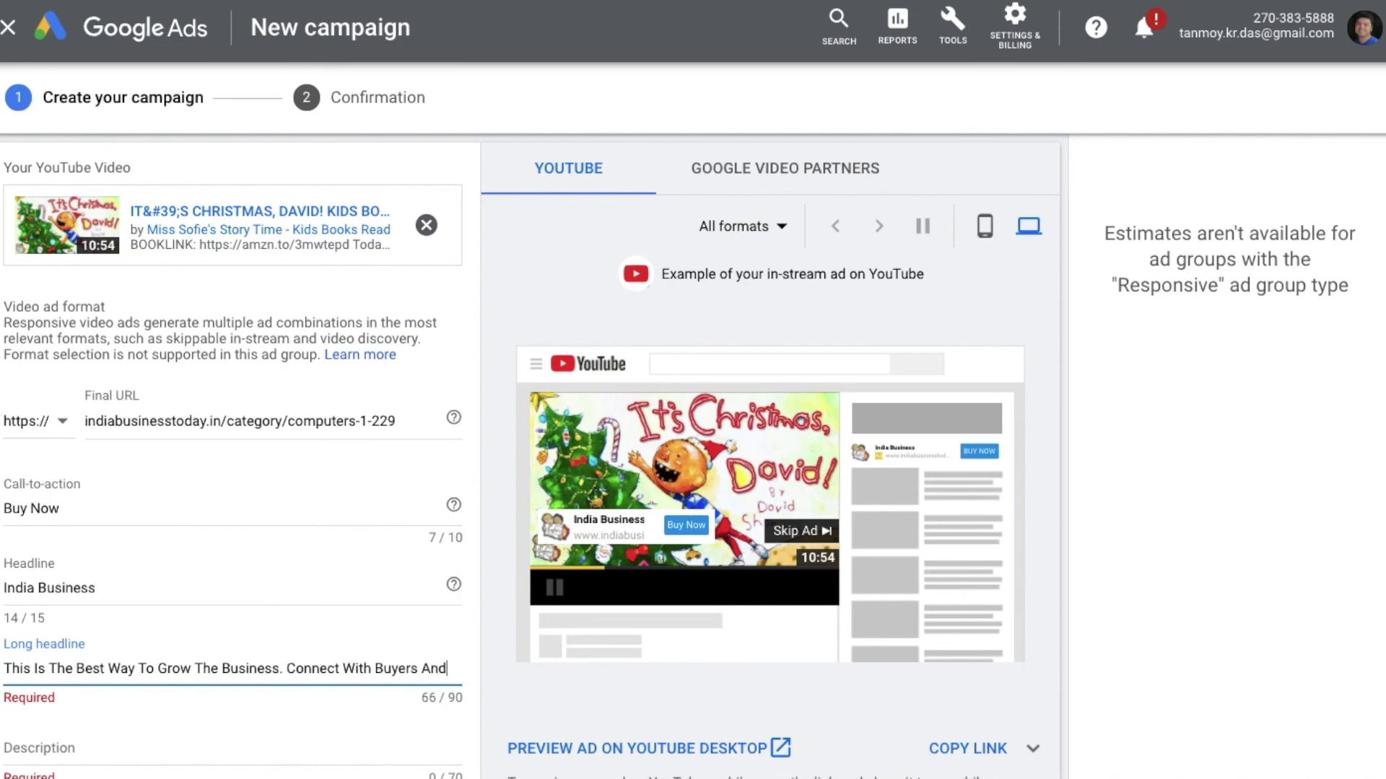
text( Sellers)
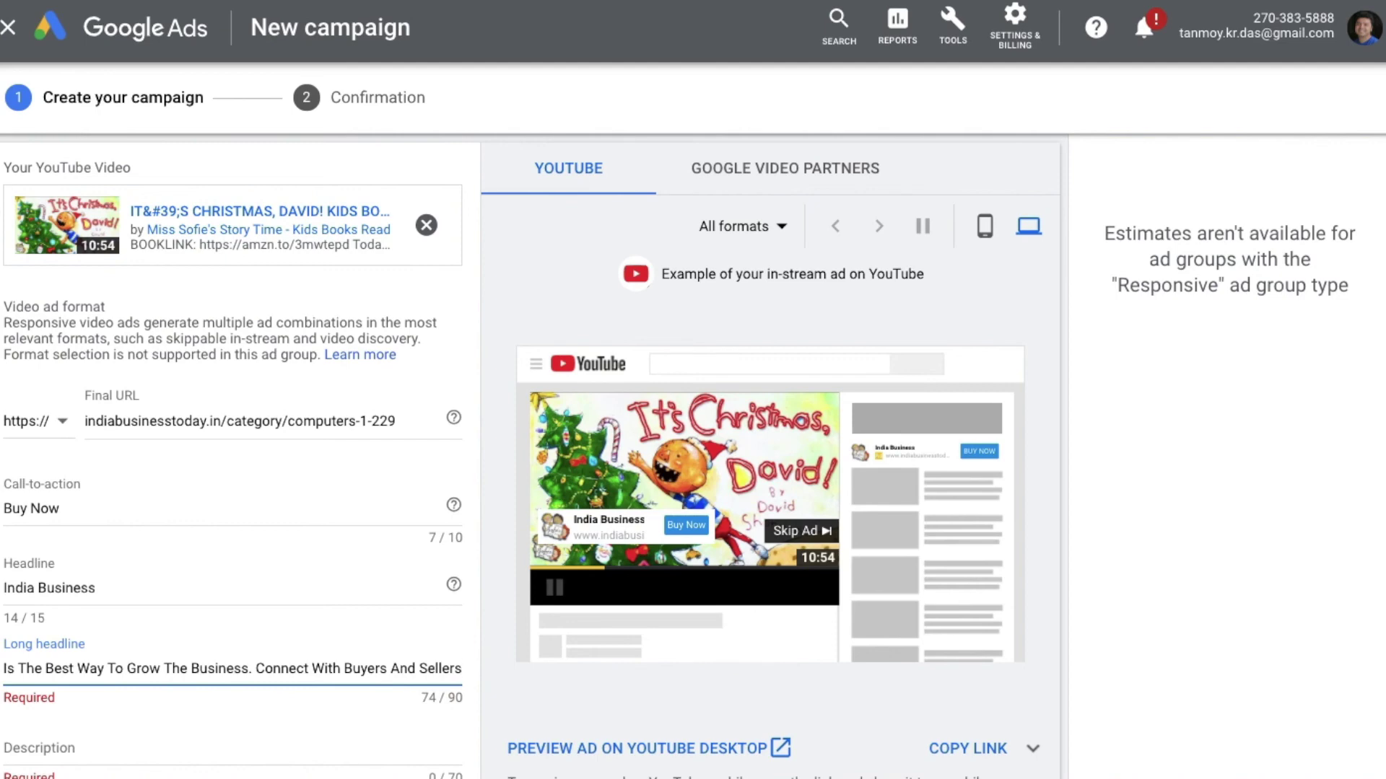
text( Today.)
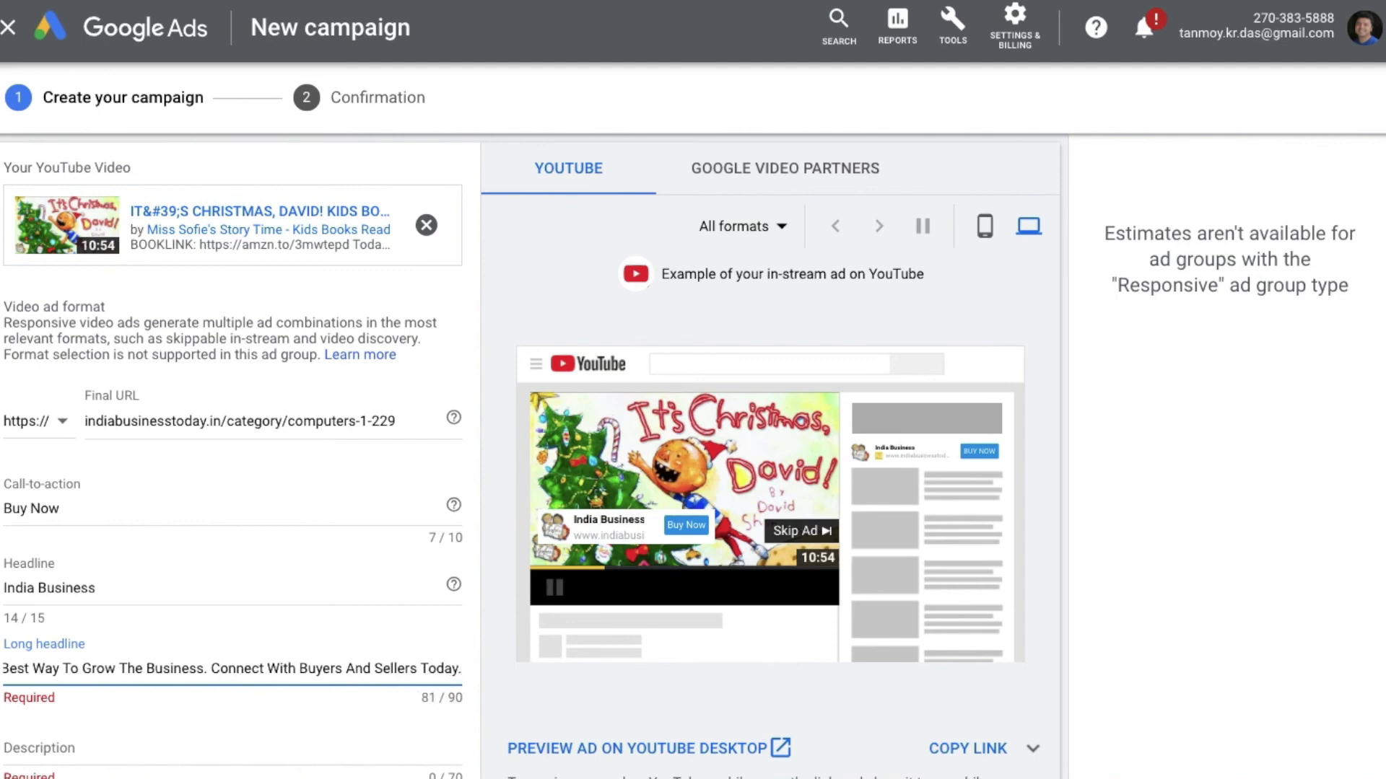
Set the video ad's description to "Best Deals Available For Everyone.".
scroll(73, 614, down, 2)
click(73, 613)
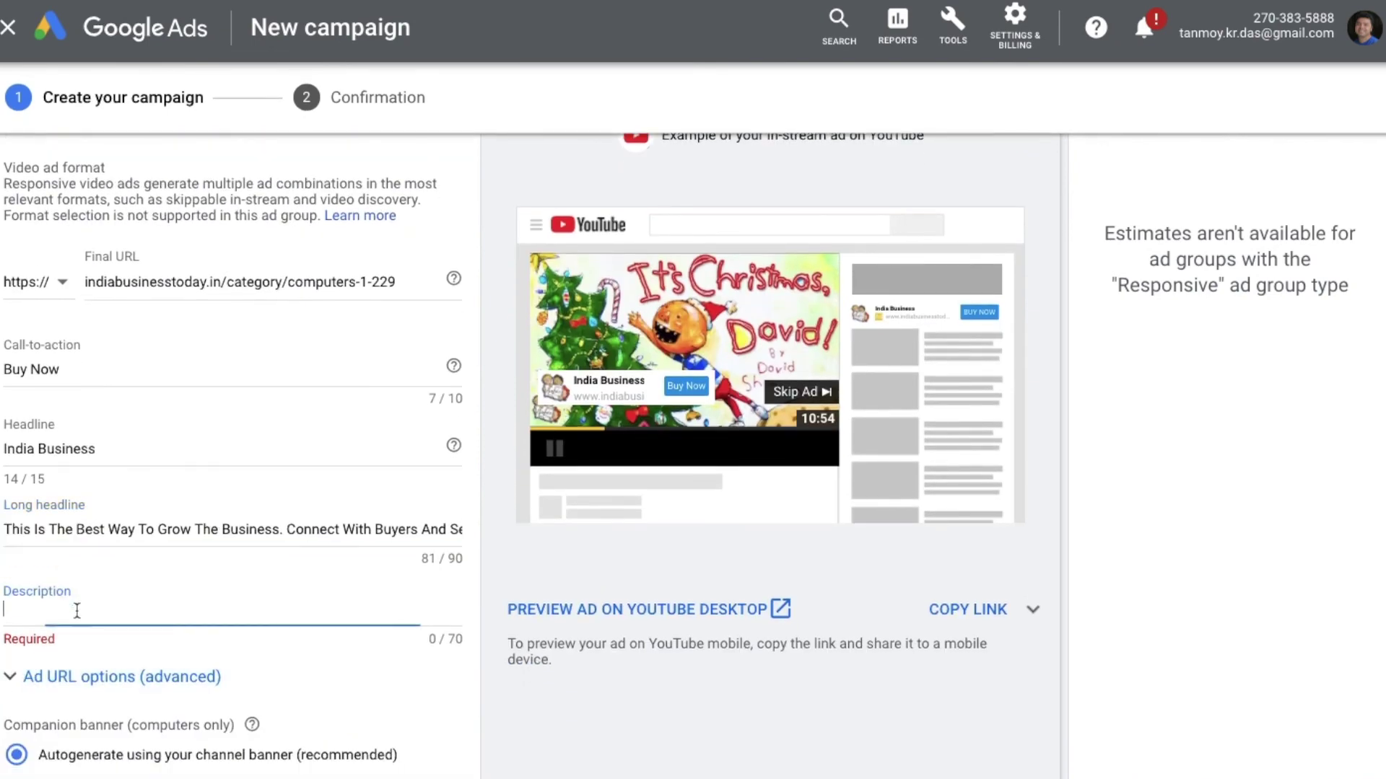
text(Bes)
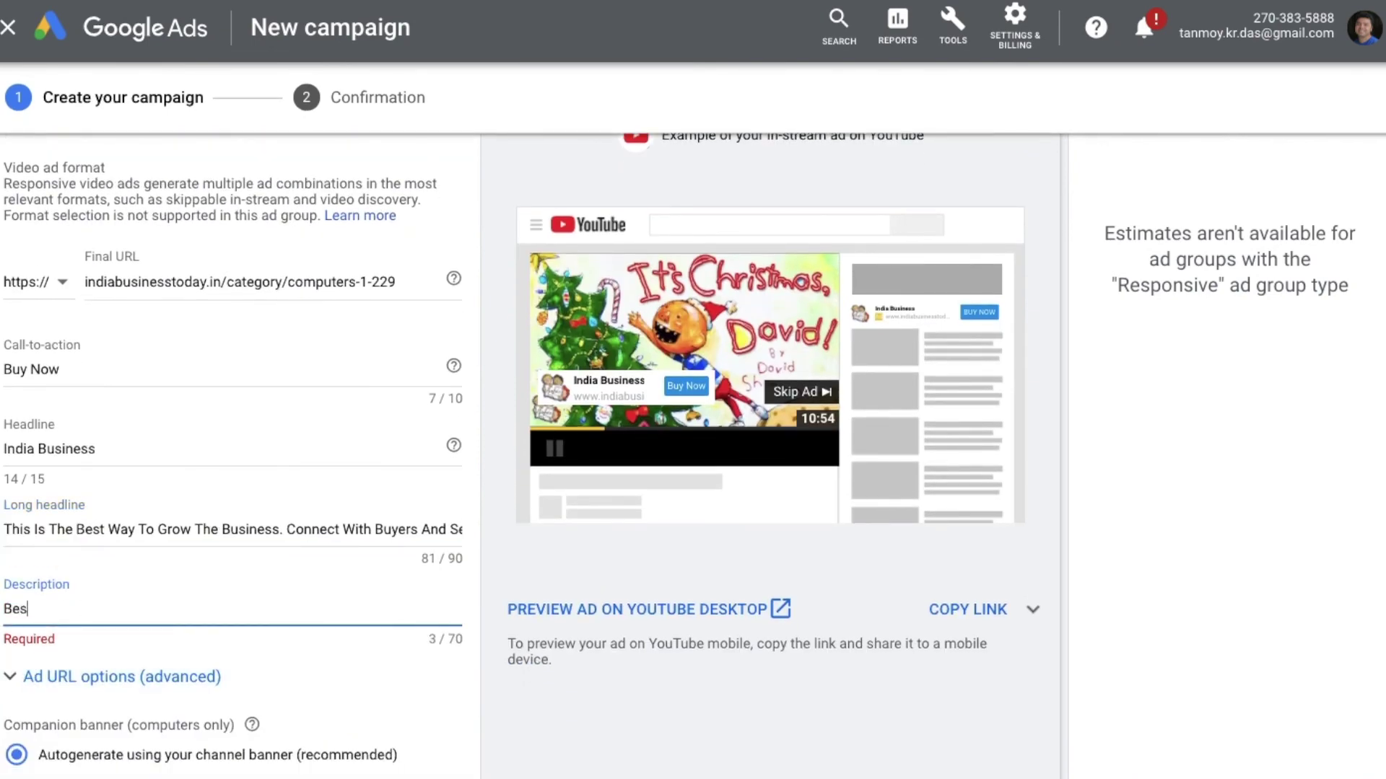
text(t Deals Available For Everyone.)
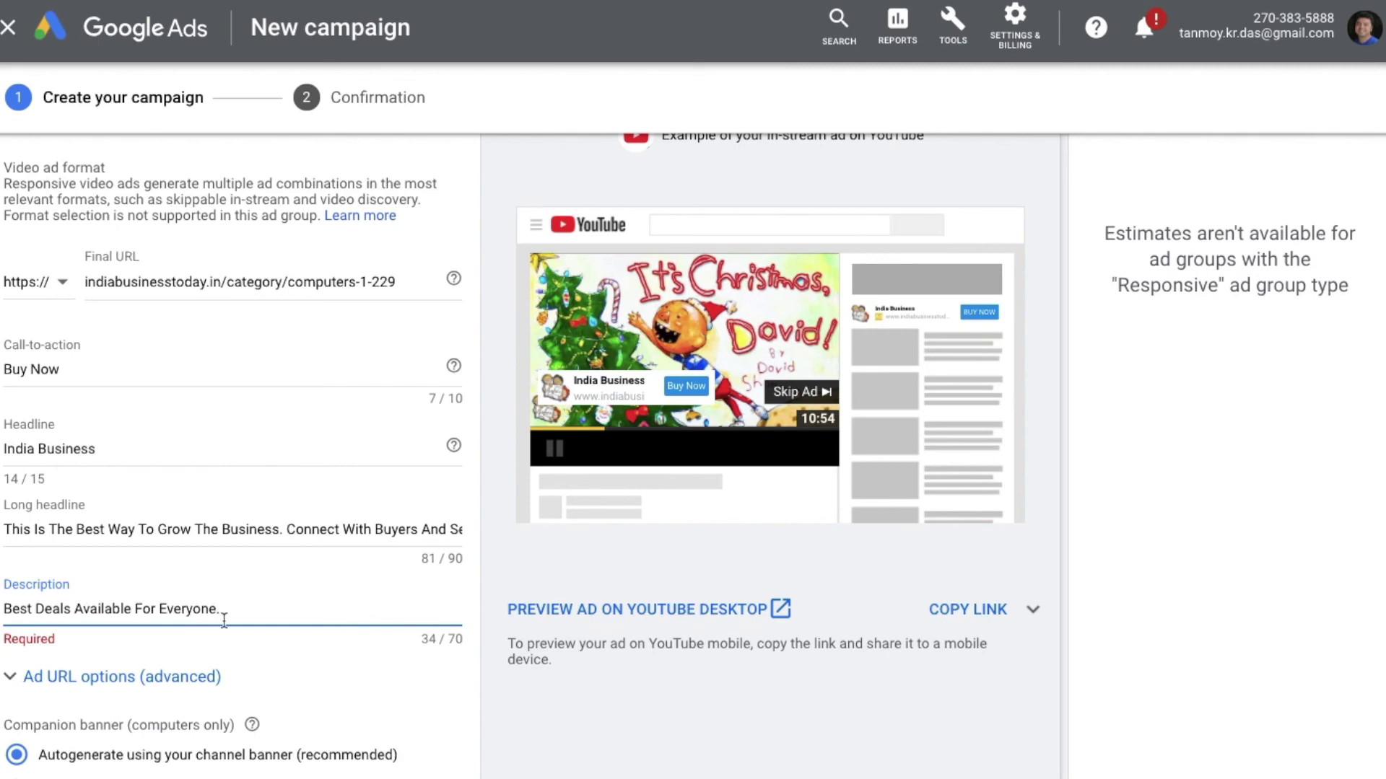
Rename the video ad as Ad1, keeping the autogenerated companion banner.
scroll(651, 688, down, 4)
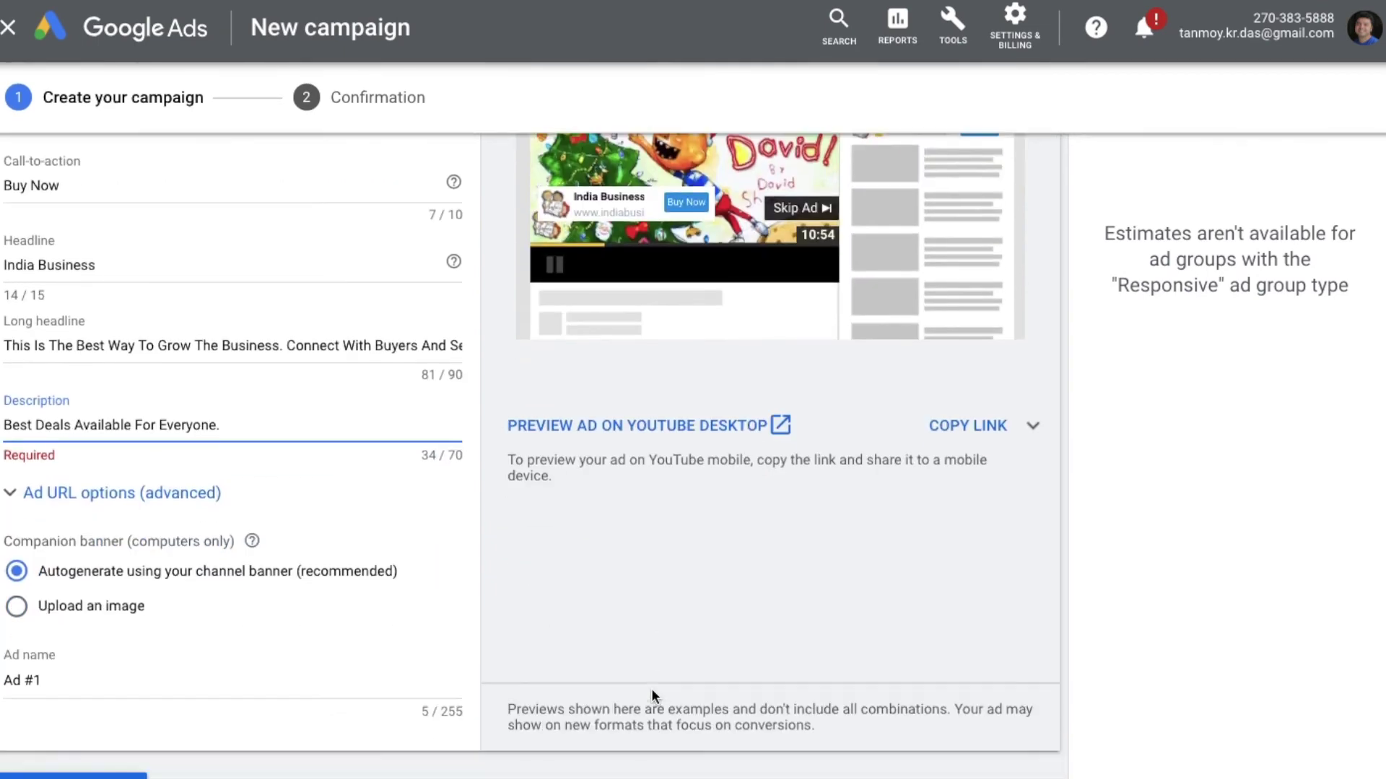
click(141, 606)
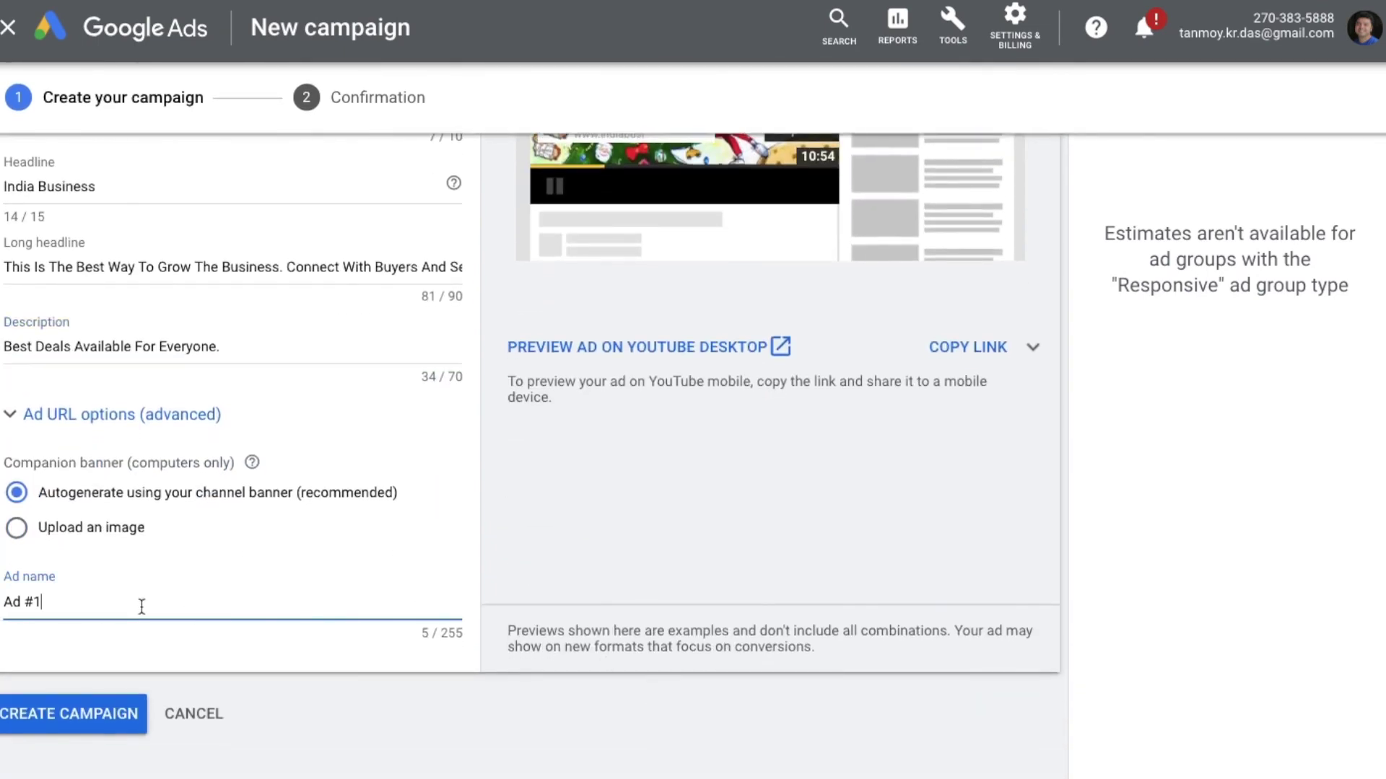
key(BackSpace)
key(BackSpace)
key(BackSpace)
text(d1)
Preview how the finished video ad looks on Google Video Partners.
scroll(659, 512, up, 5)
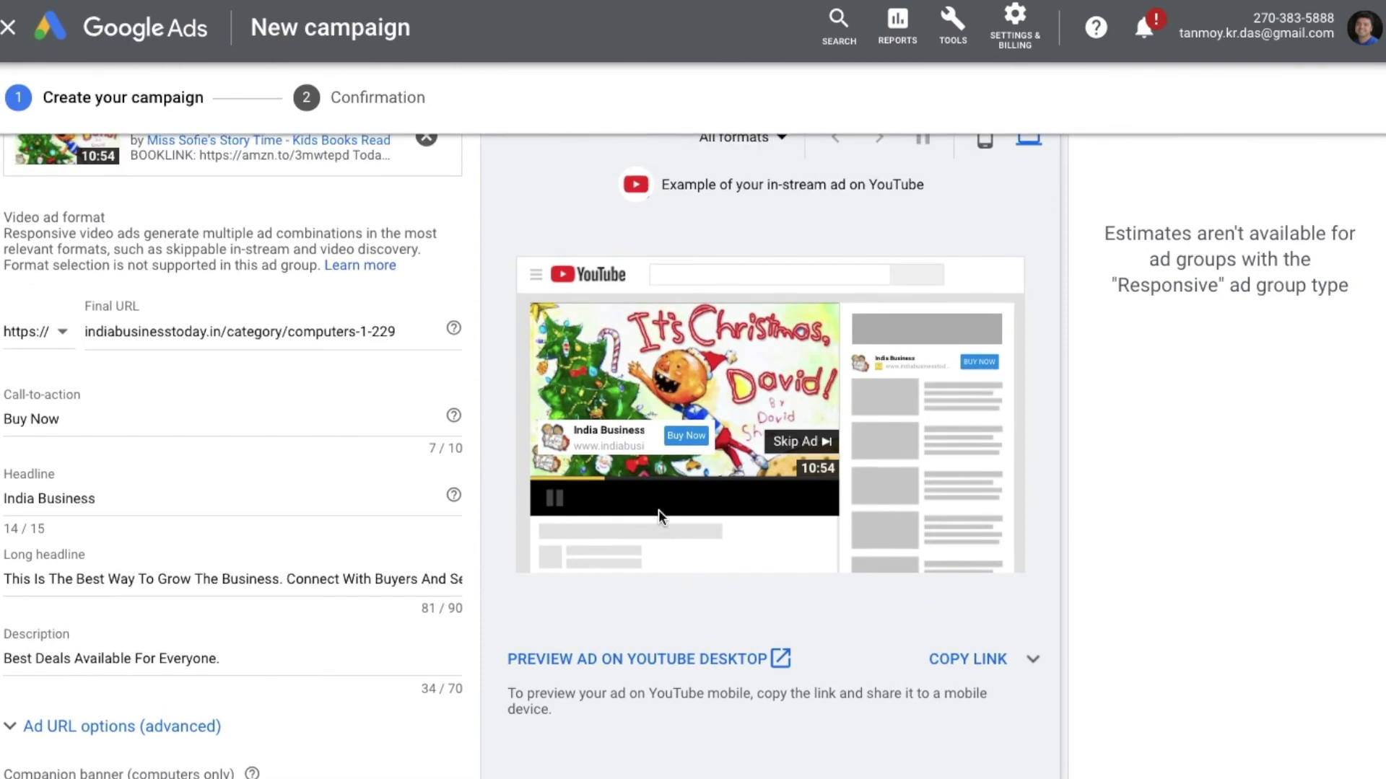
scroll(658, 510, up, 2)
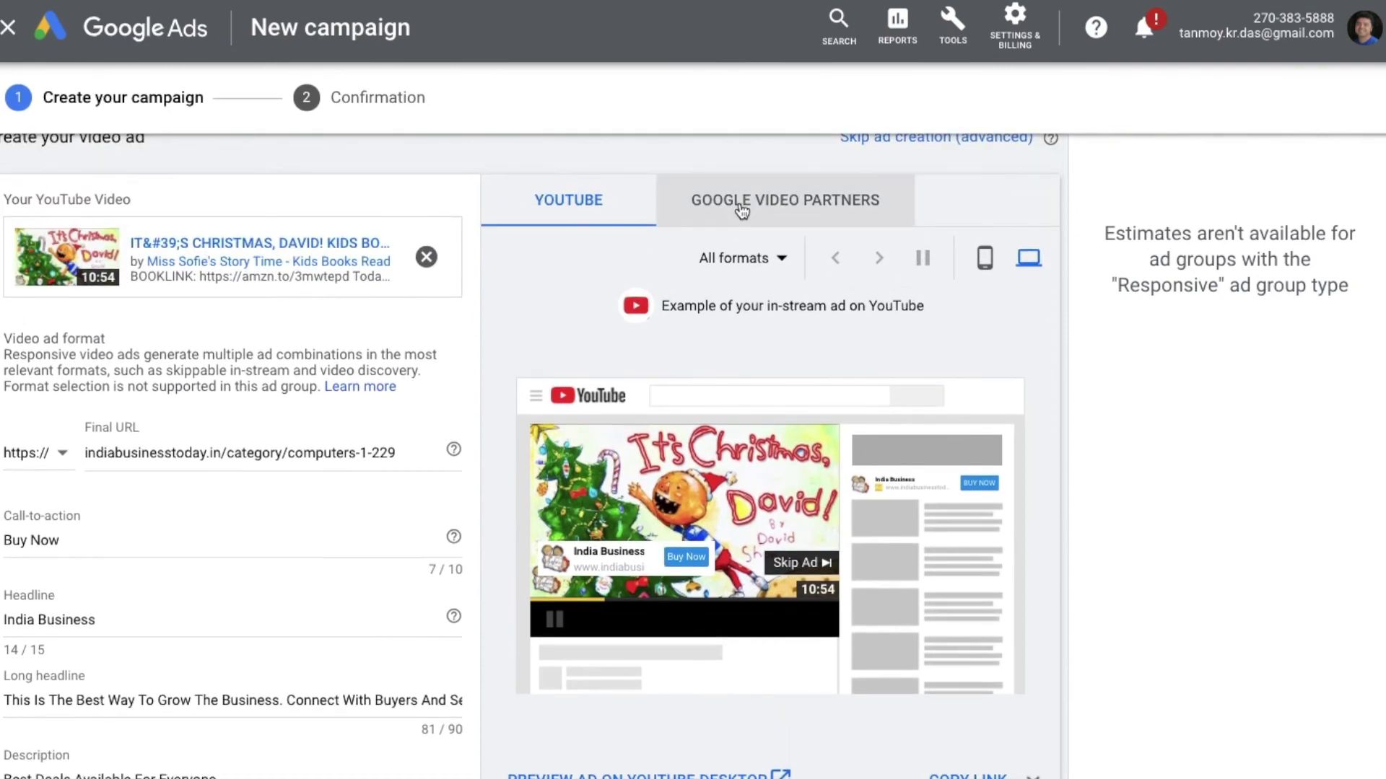
click(780, 216)
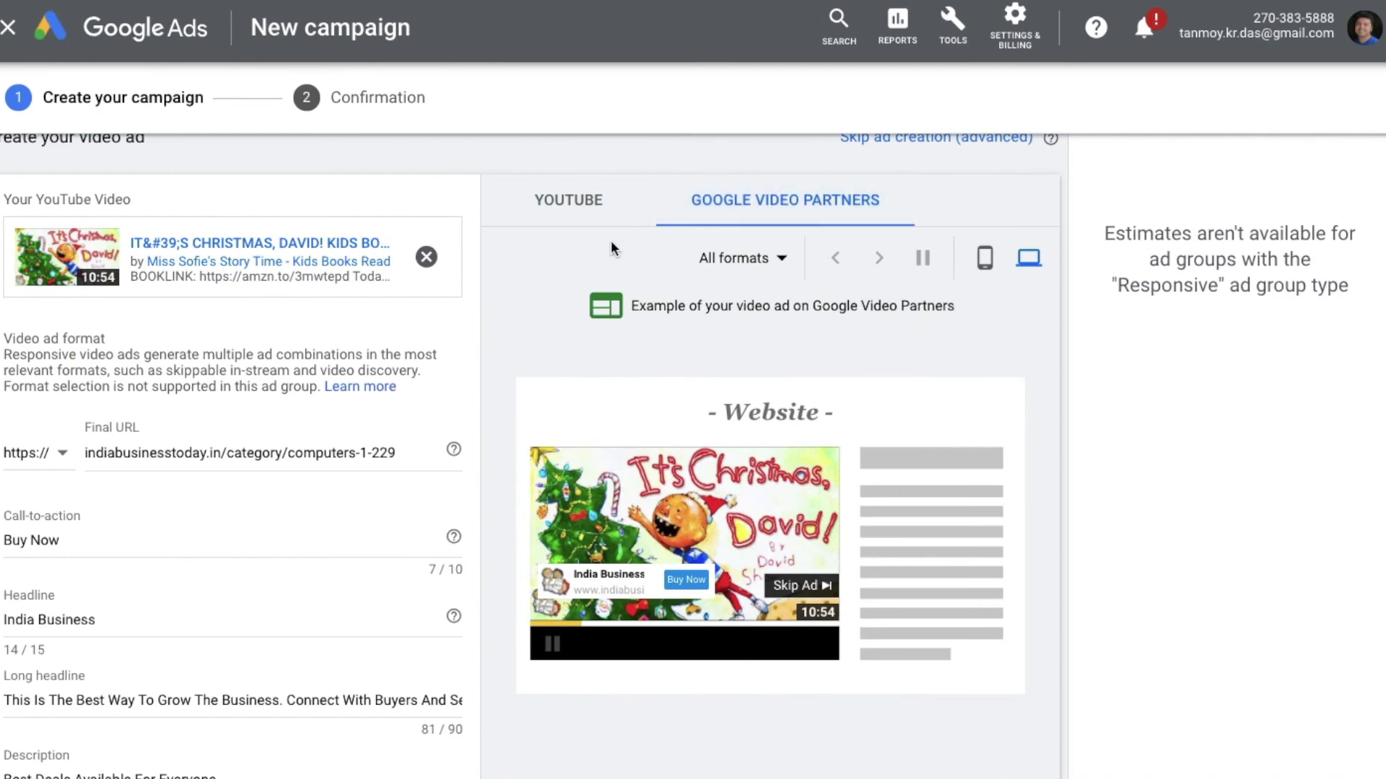
Submit the campaign, change its name to InstreamJan121, and create it.
scroll(493, 565, down, 6)
click(62, 699)
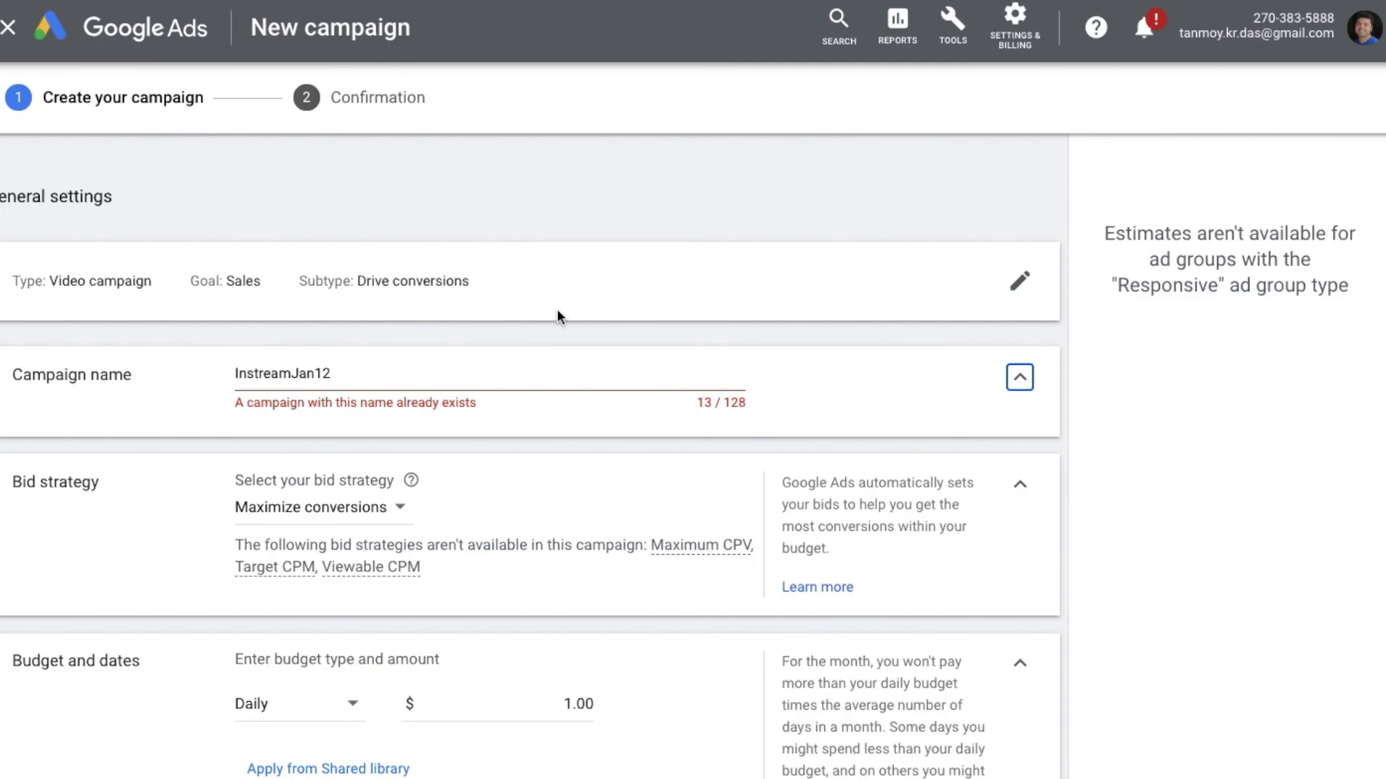
click(497, 380)
text(1)
scroll(572, 561, down, 10)
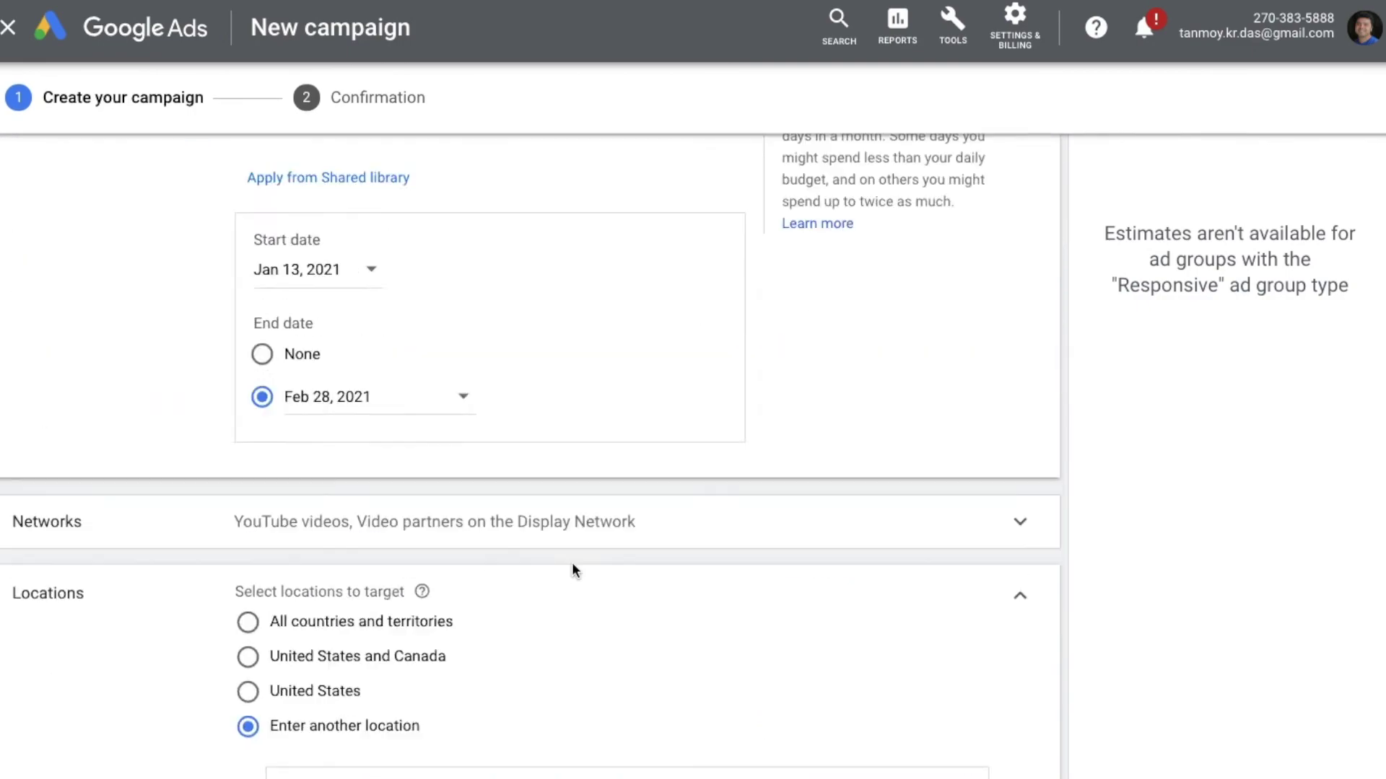
scroll(575, 573, down, 15)
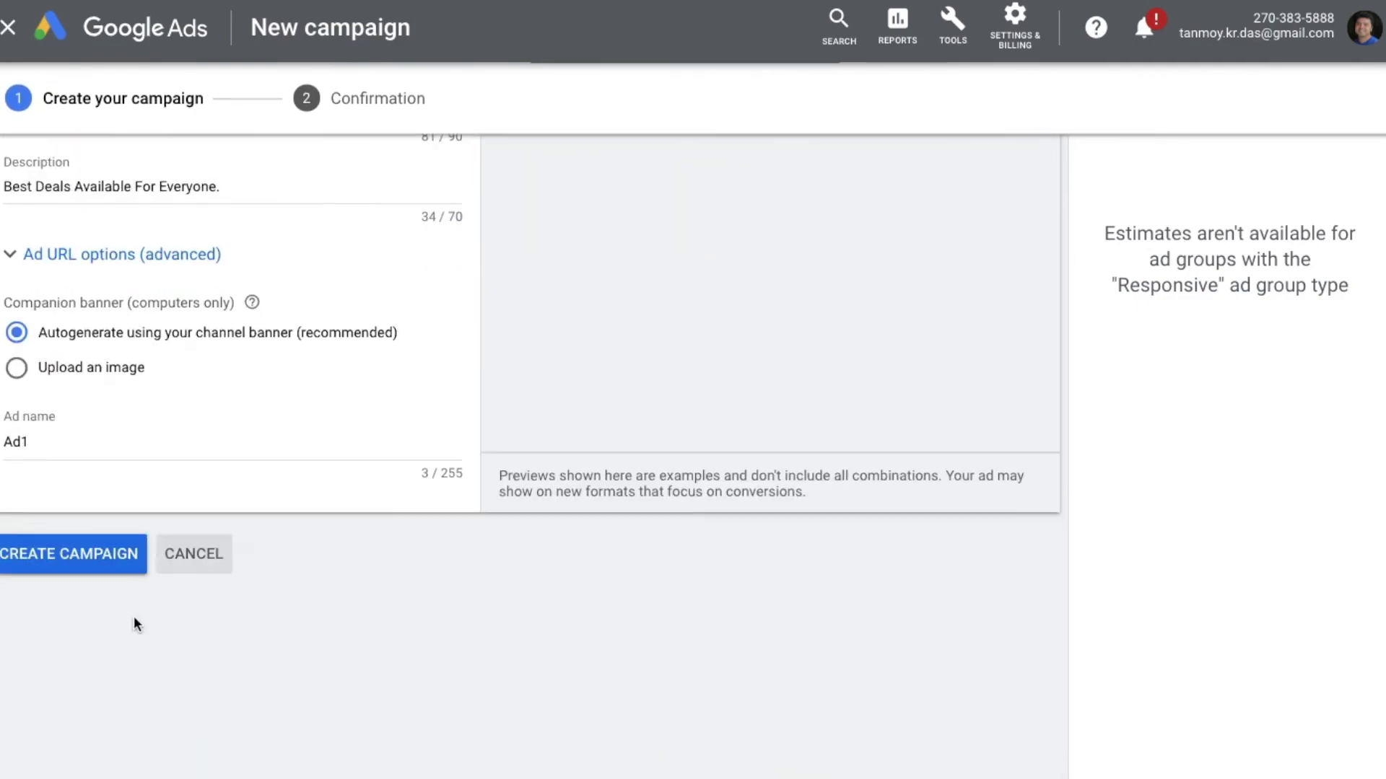
click(94, 496)
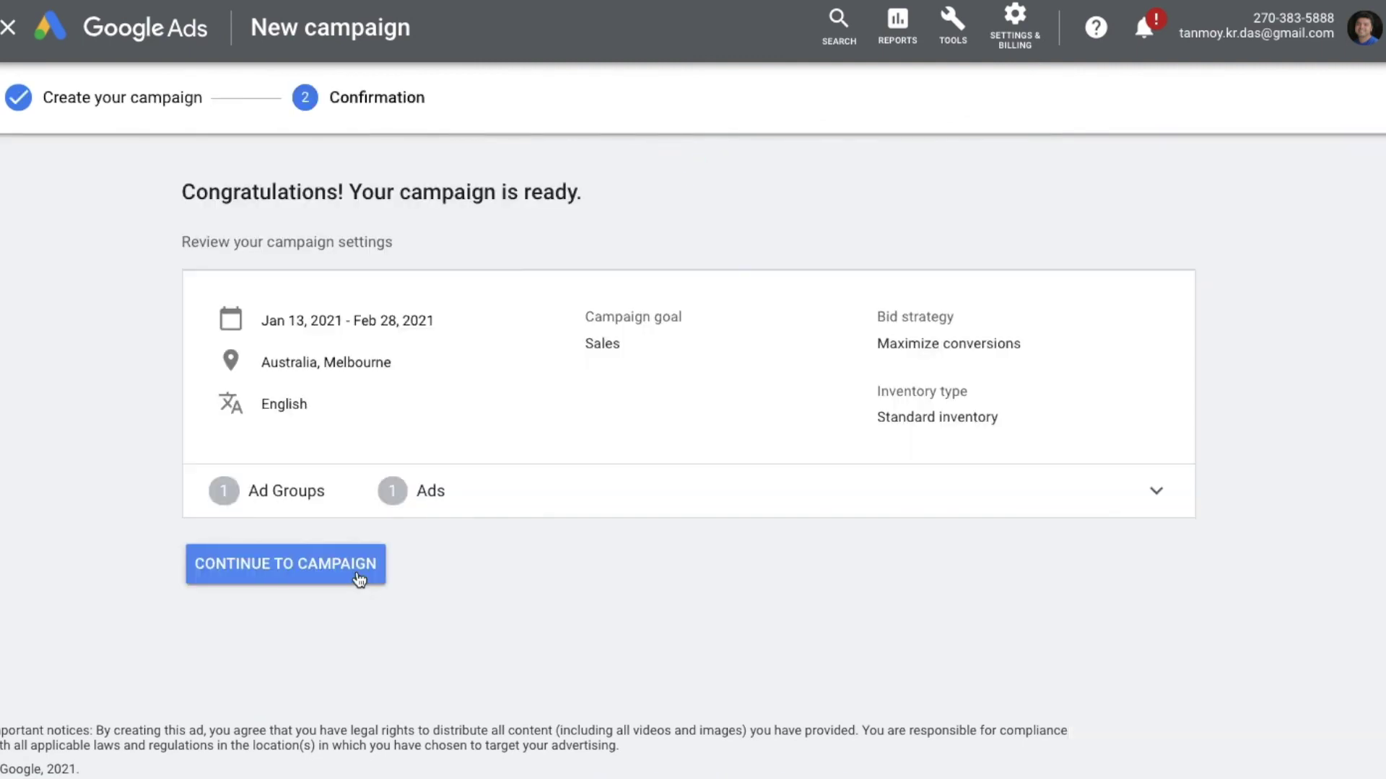
Continue to the new campaign, open its ad group, and preview Ad1 in the YouTube desktop format before closing the preview.
click(359, 570)
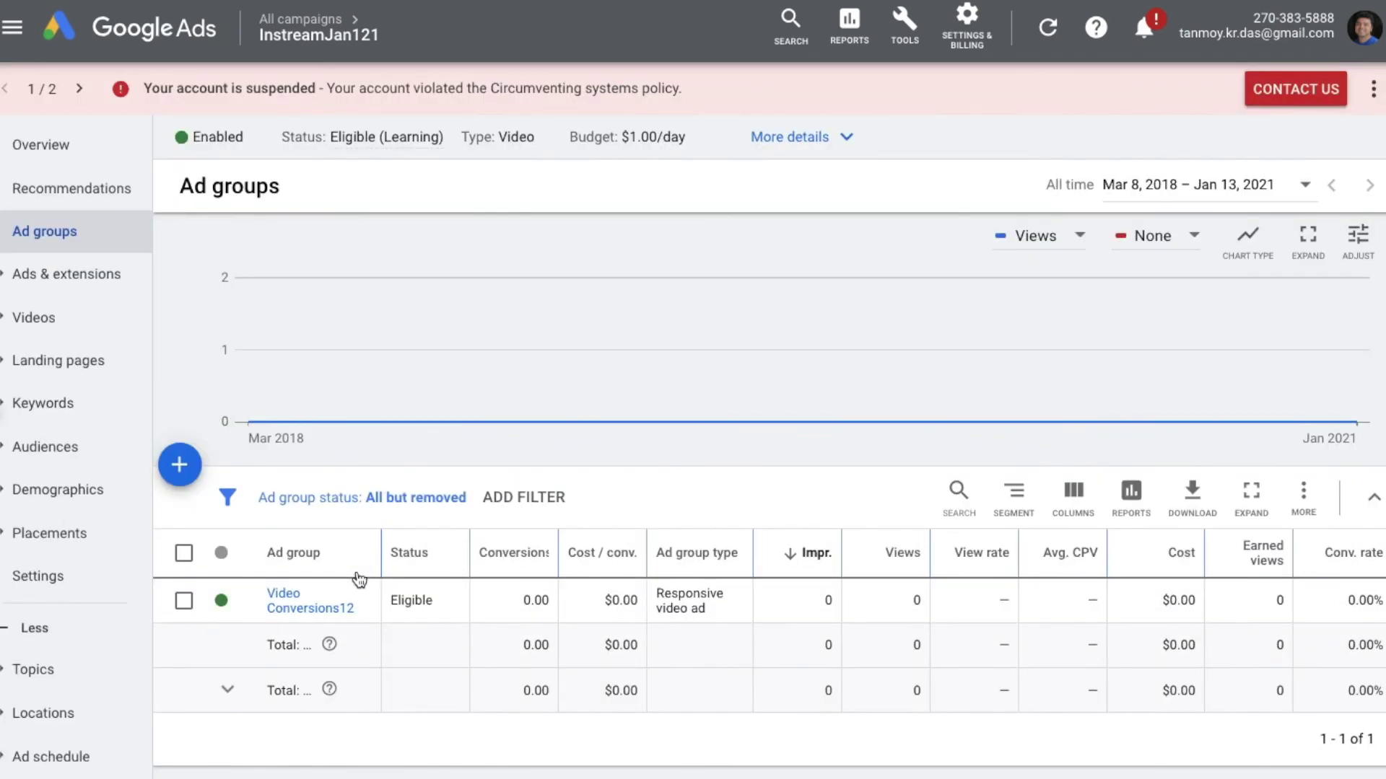
click(306, 608)
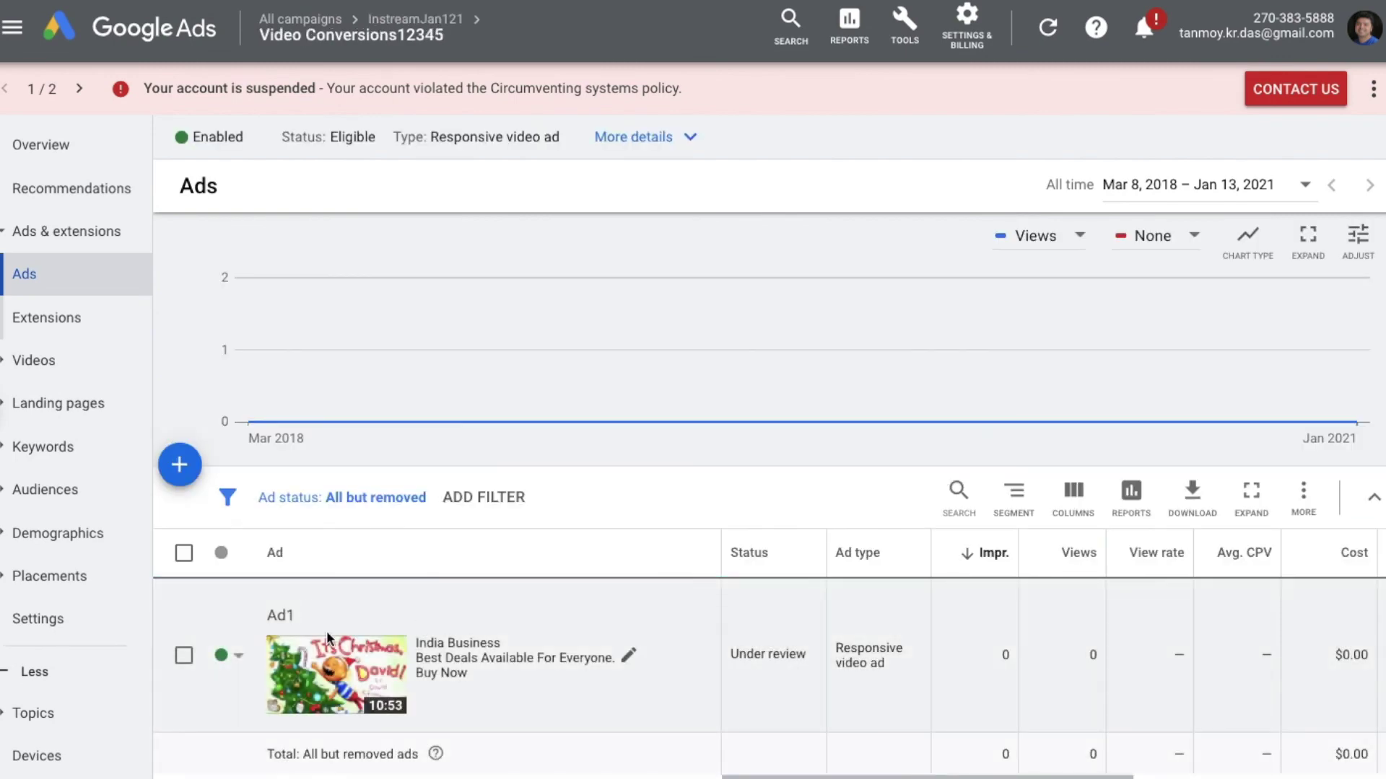
click(326, 660)
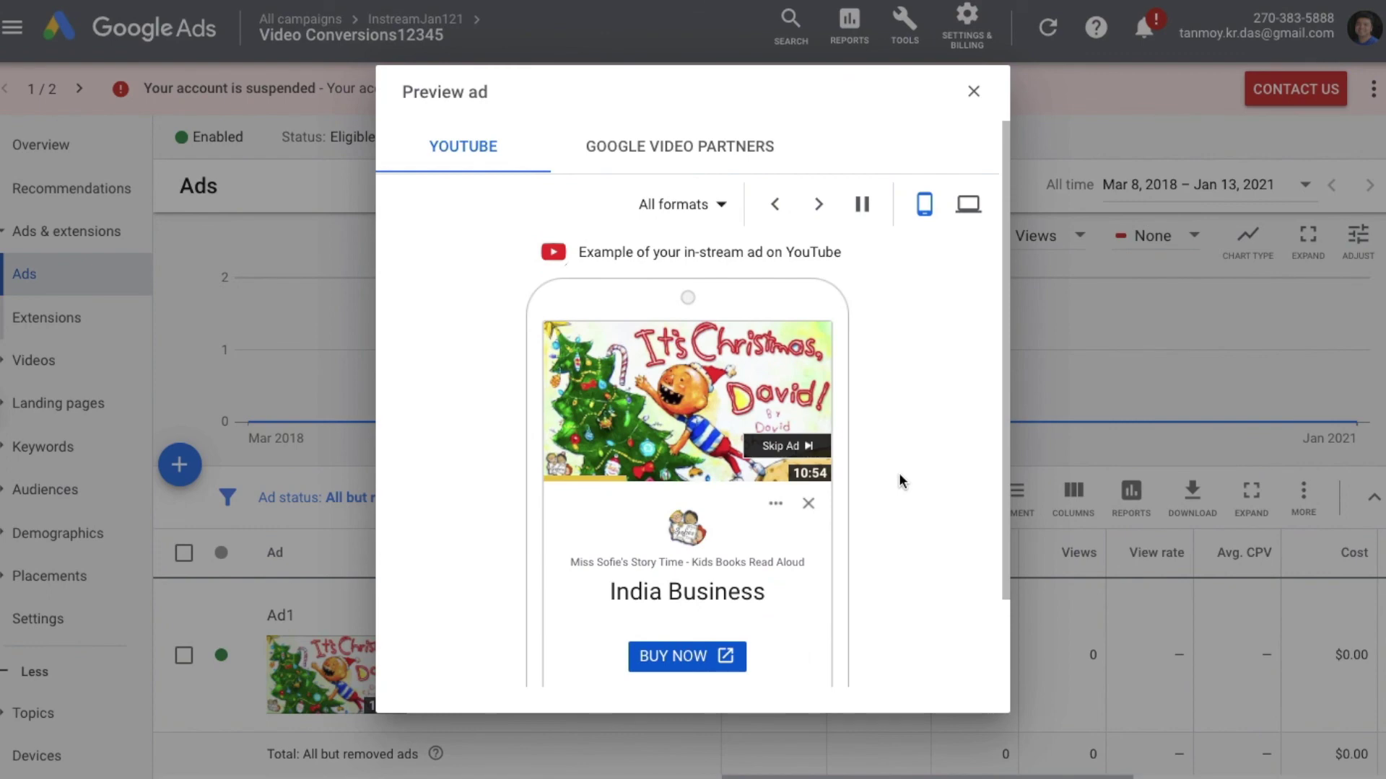
click(968, 204)
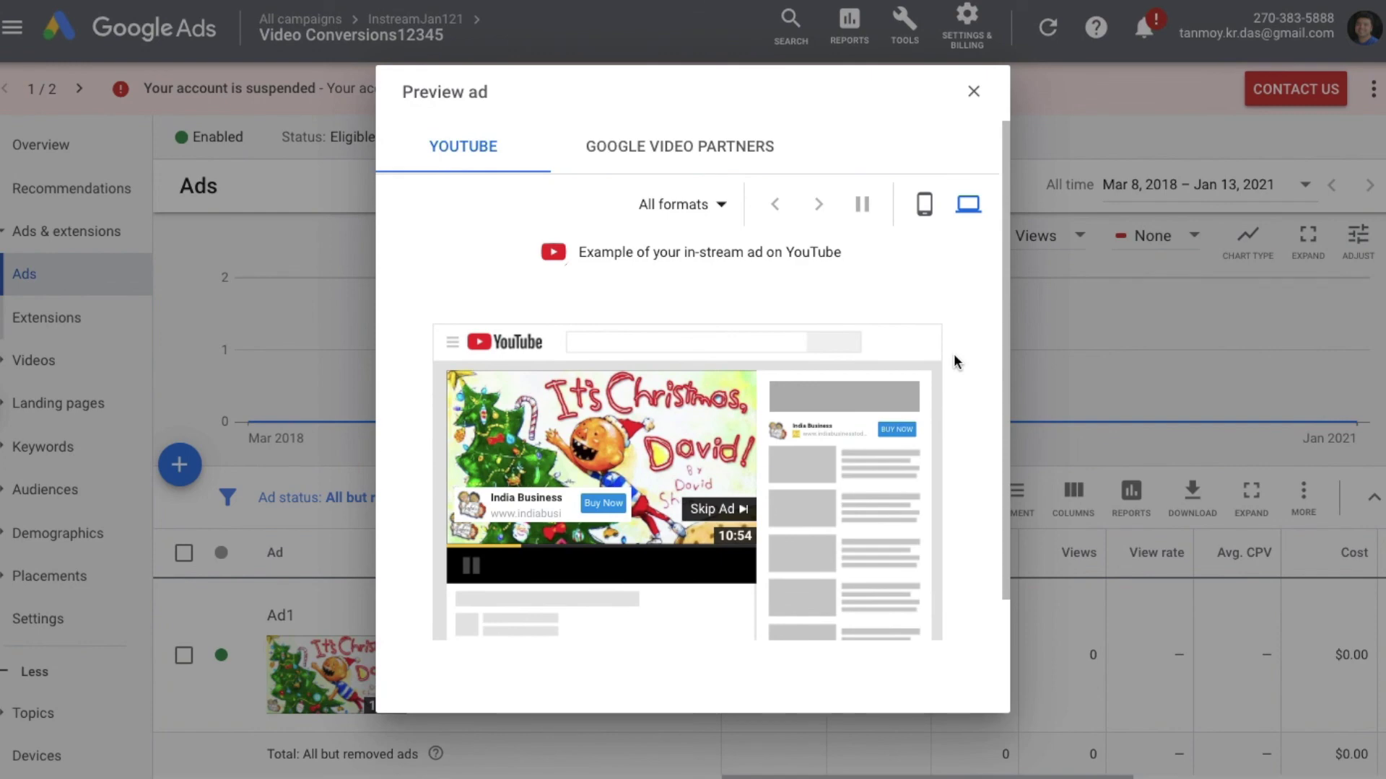
click(974, 92)
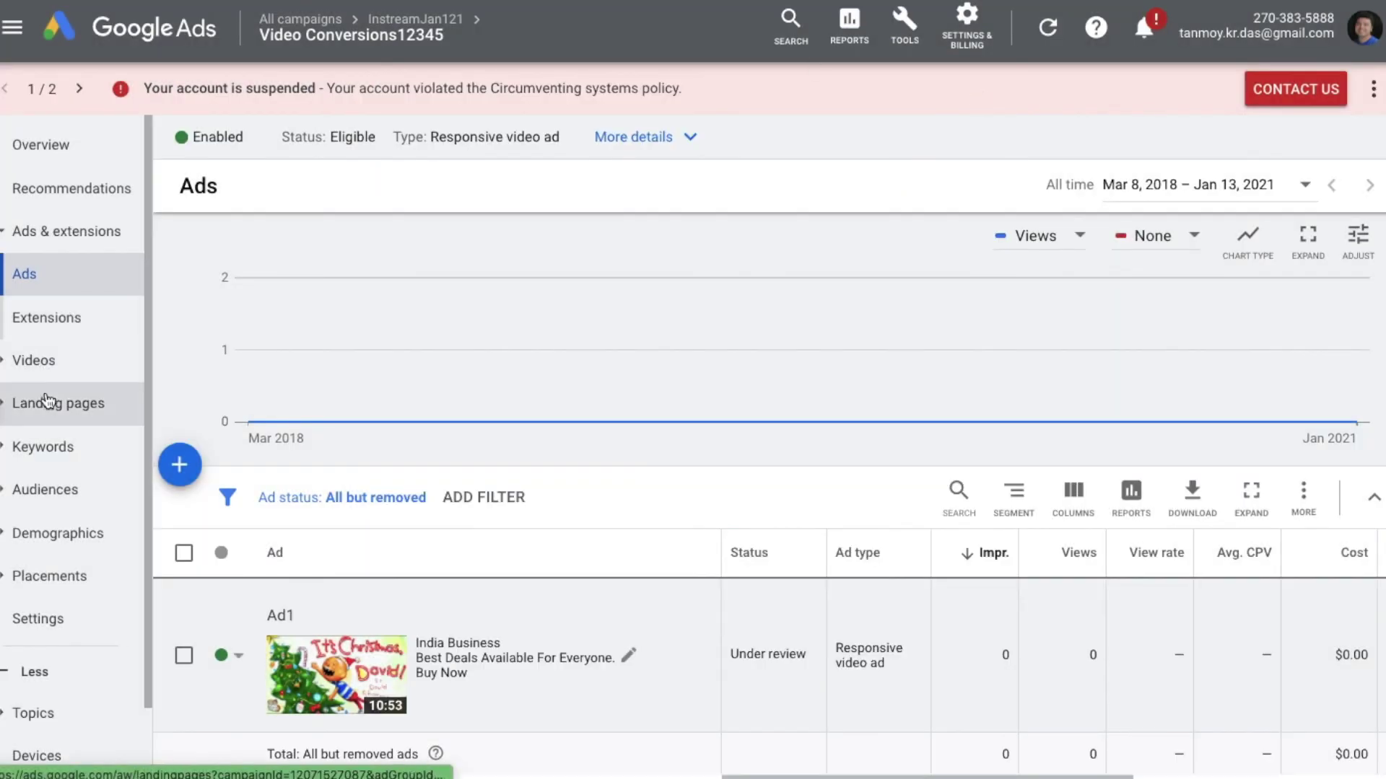
Review the display/video keywords and the audiences targeted by the ad group.
click(47, 445)
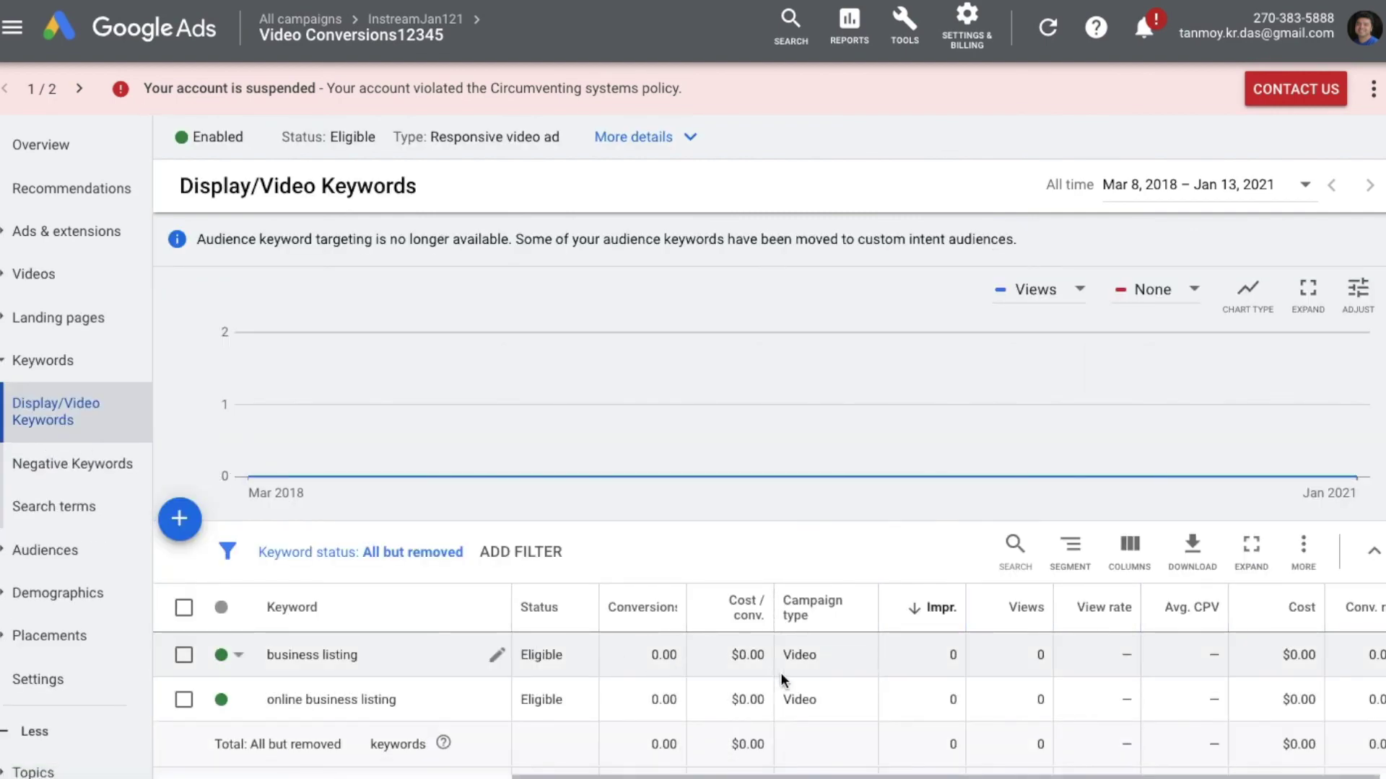
scroll(780, 673, down, 2)
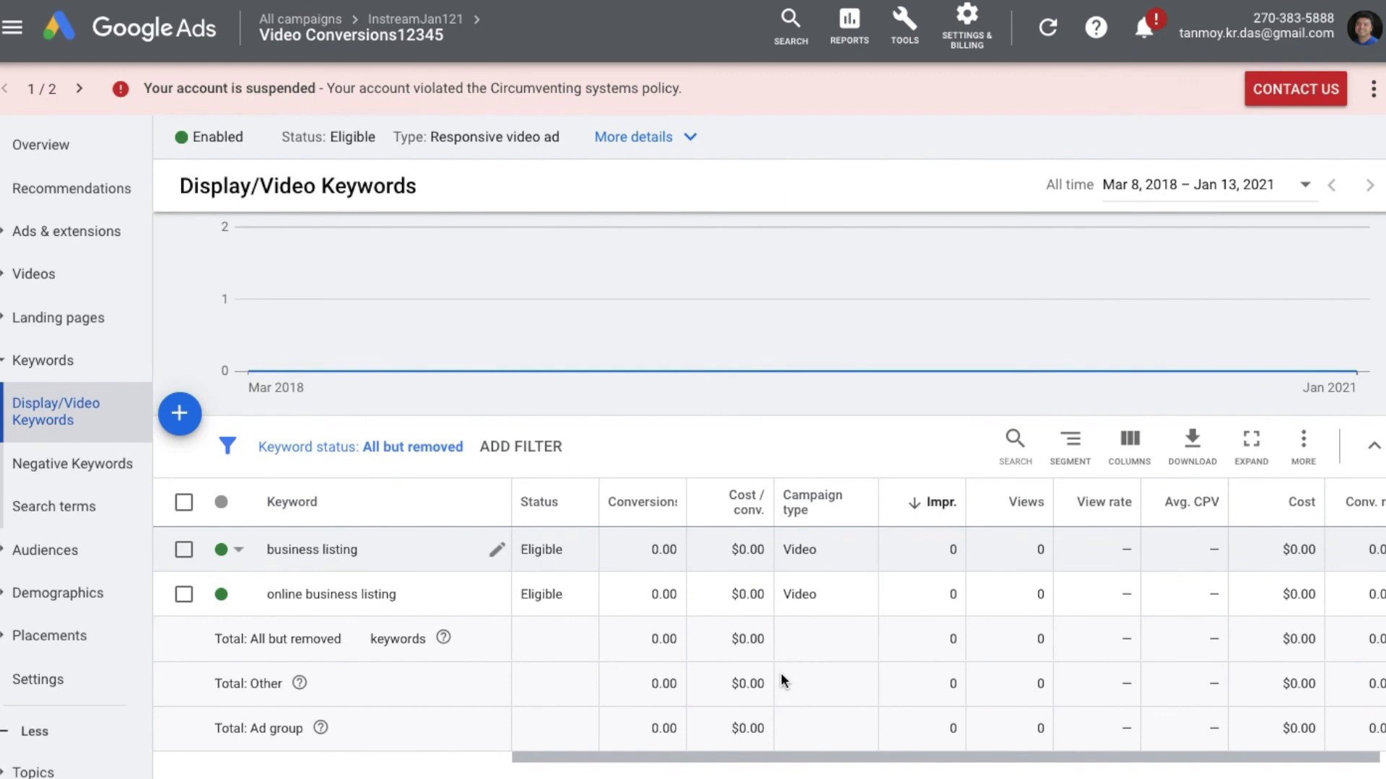
click(74, 552)
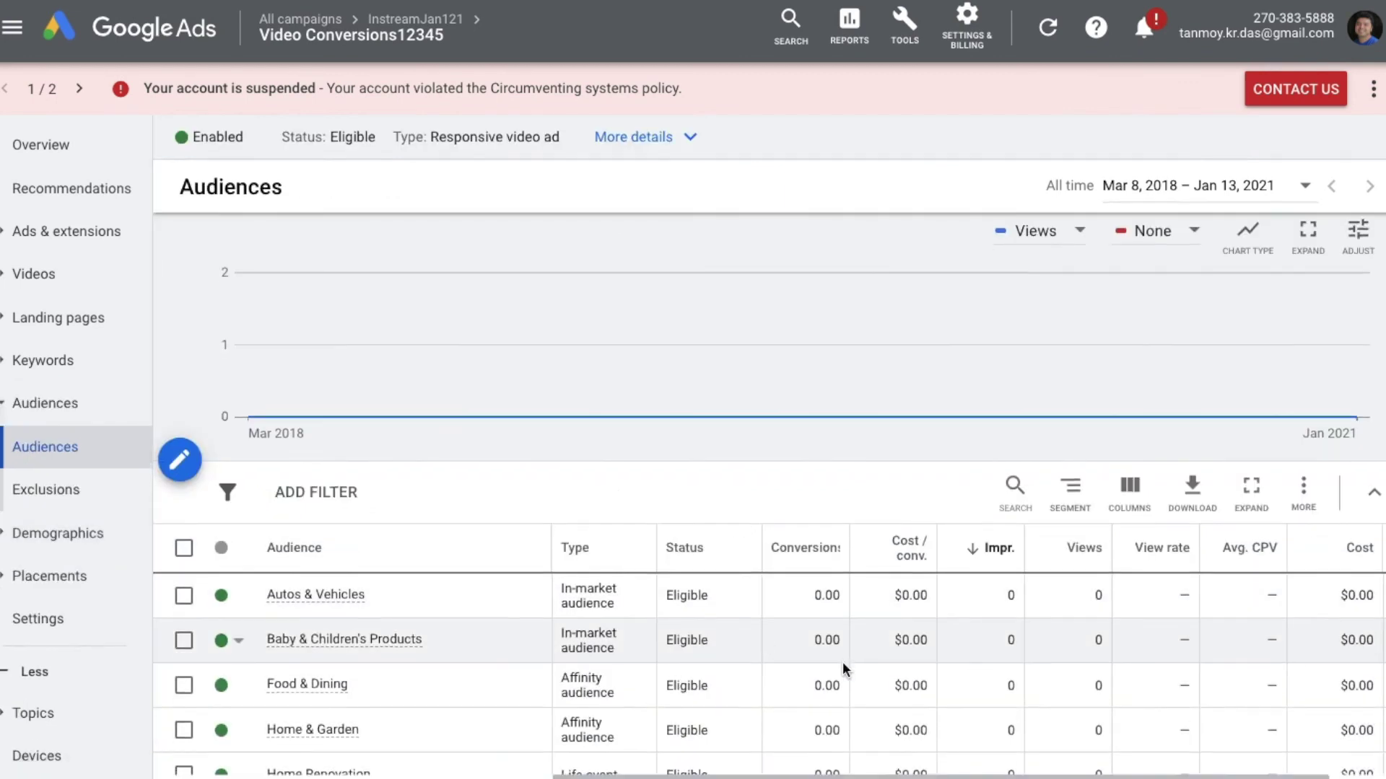
scroll(842, 661, down, 2)
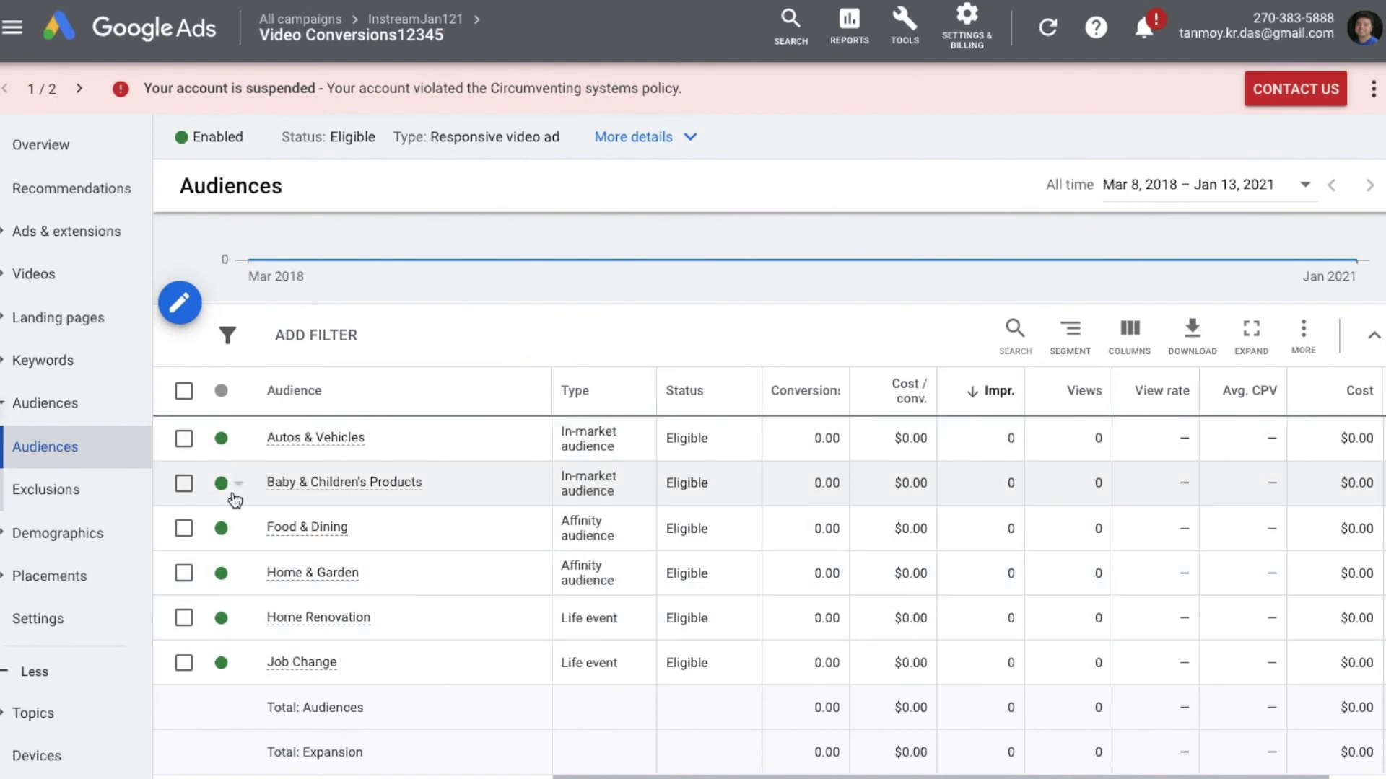
Review the ad group's age demographics and its YouTube channel placements.
click(73, 535)
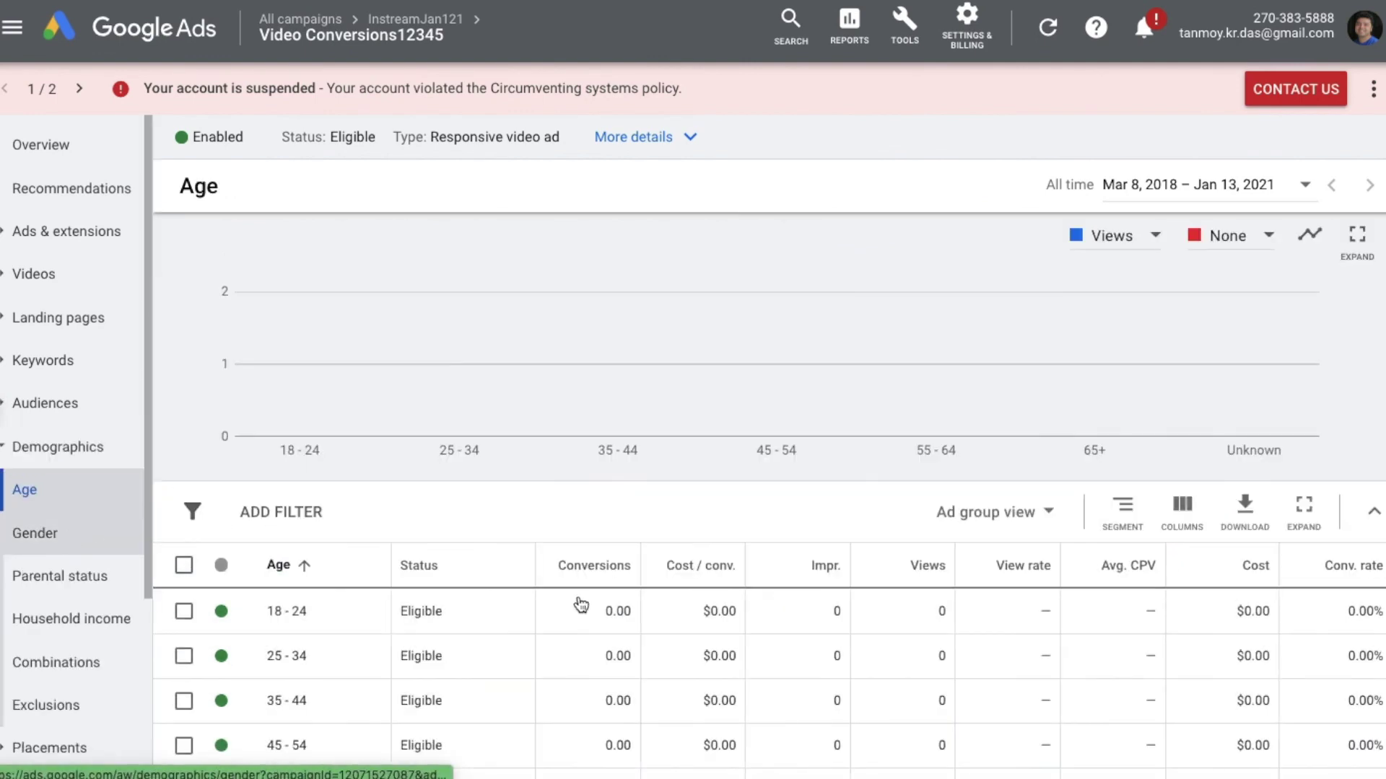
scroll(838, 692, down, 3)
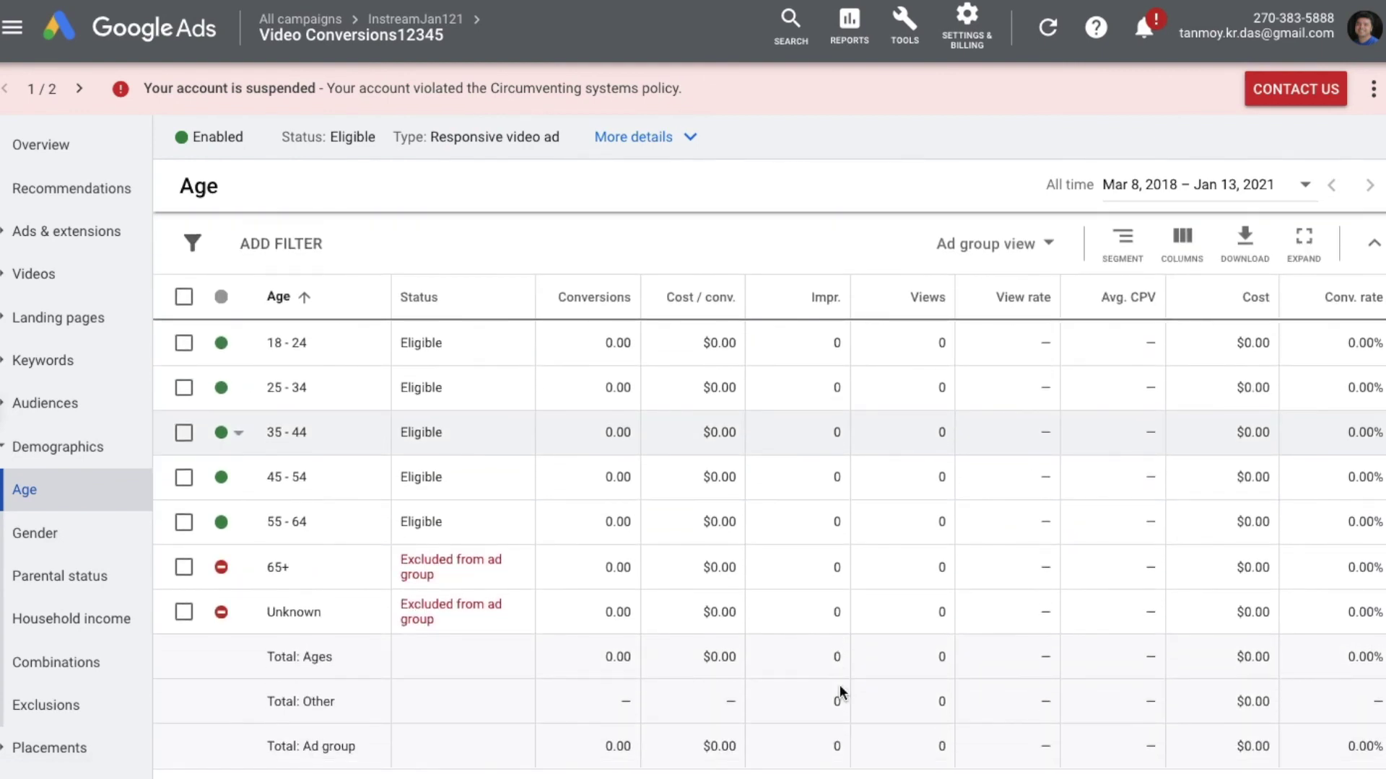
click(10, 447)
click(46, 491)
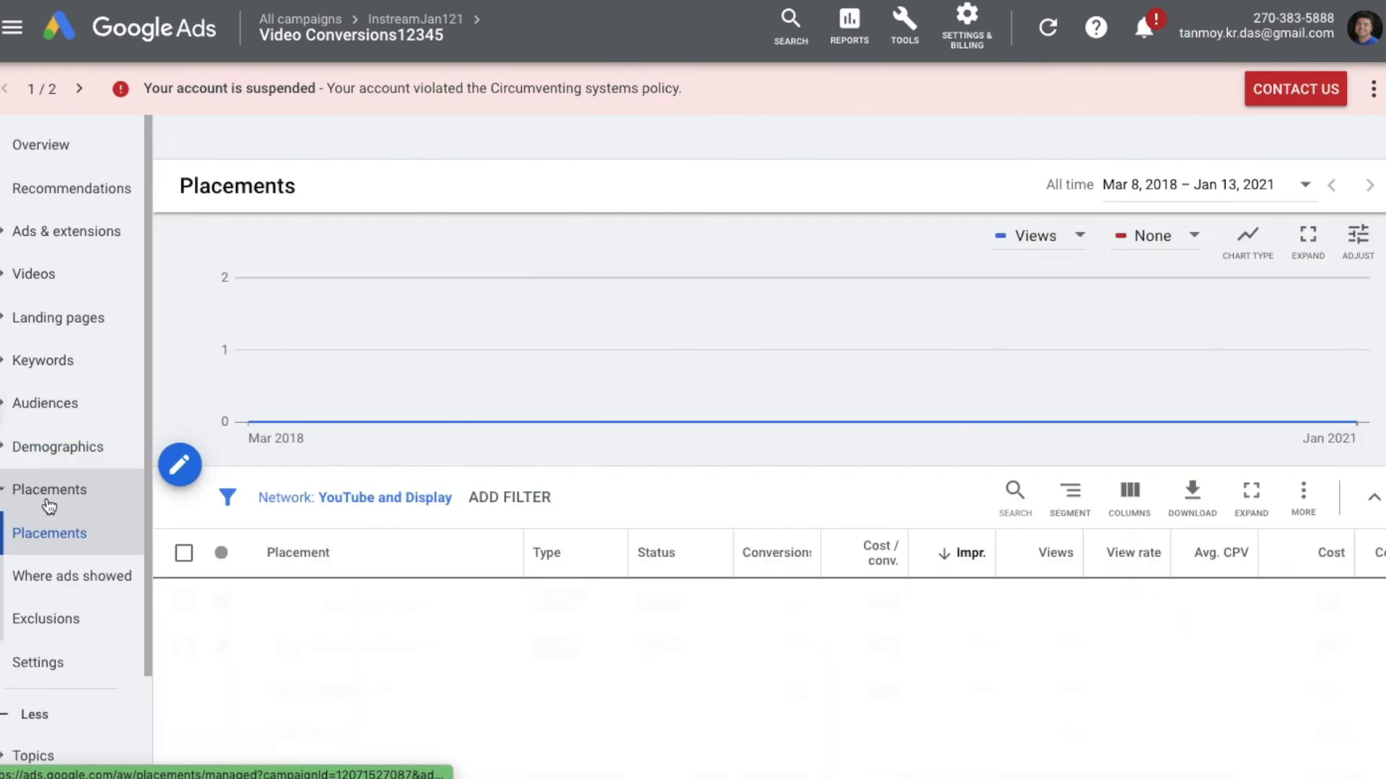
scroll(869, 665, down, 2)
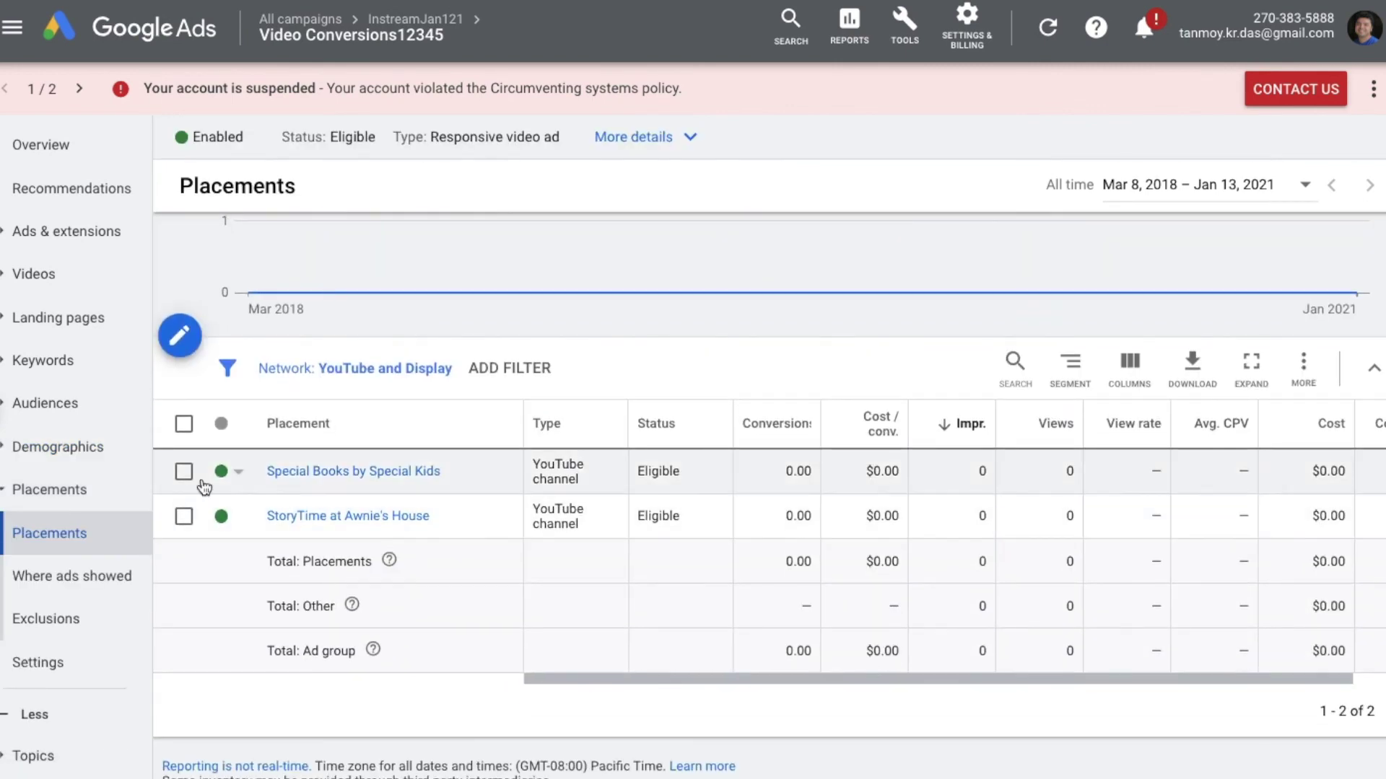
Review the ad group's targeted topics, and return to its list of ads.
click(7, 491)
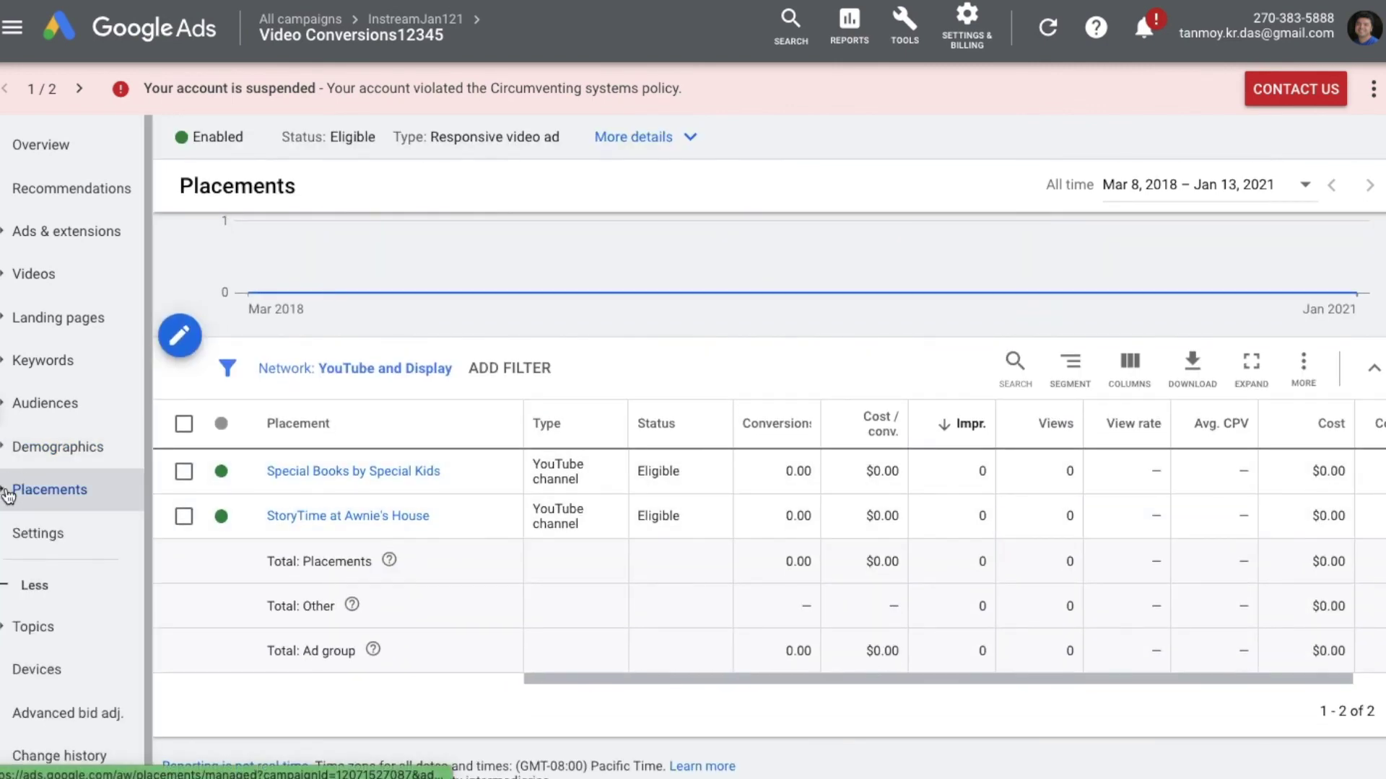
click(47, 631)
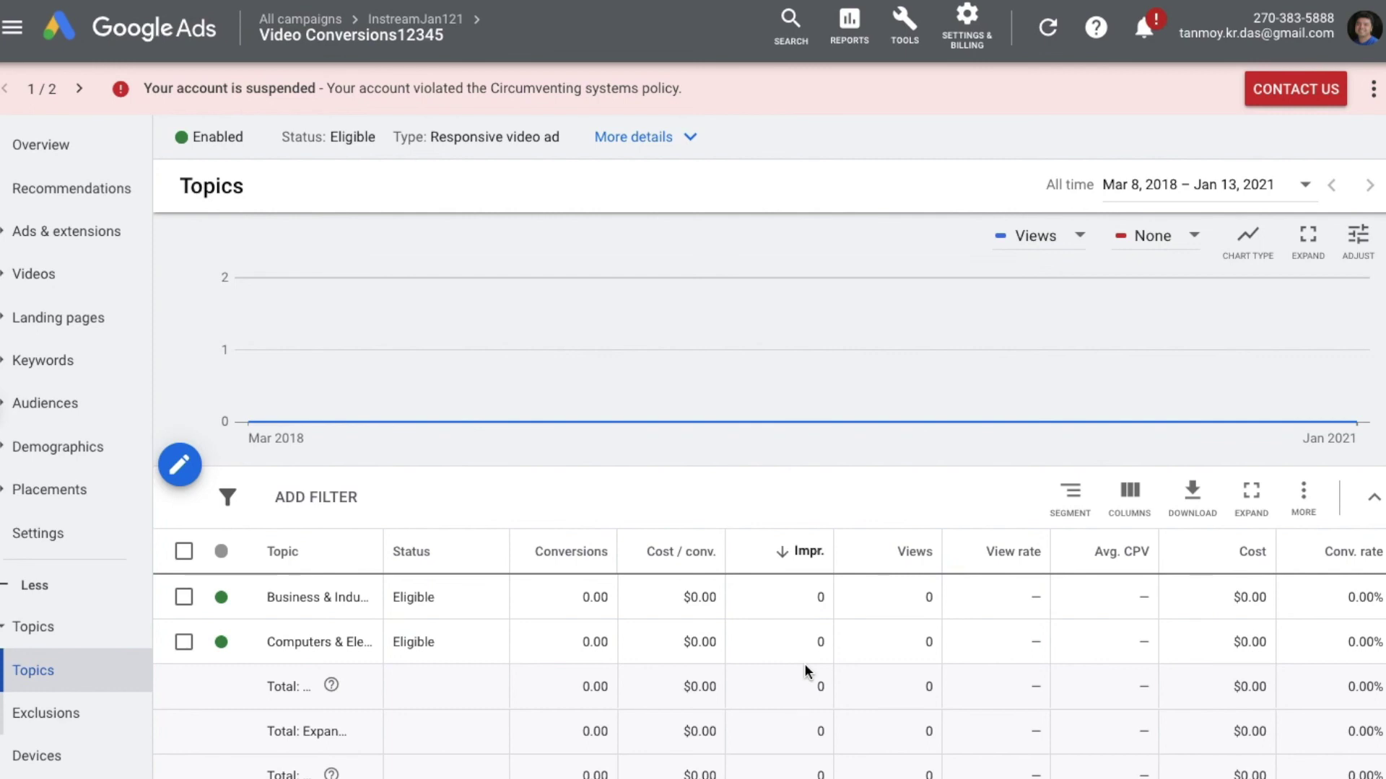
click(97, 240)
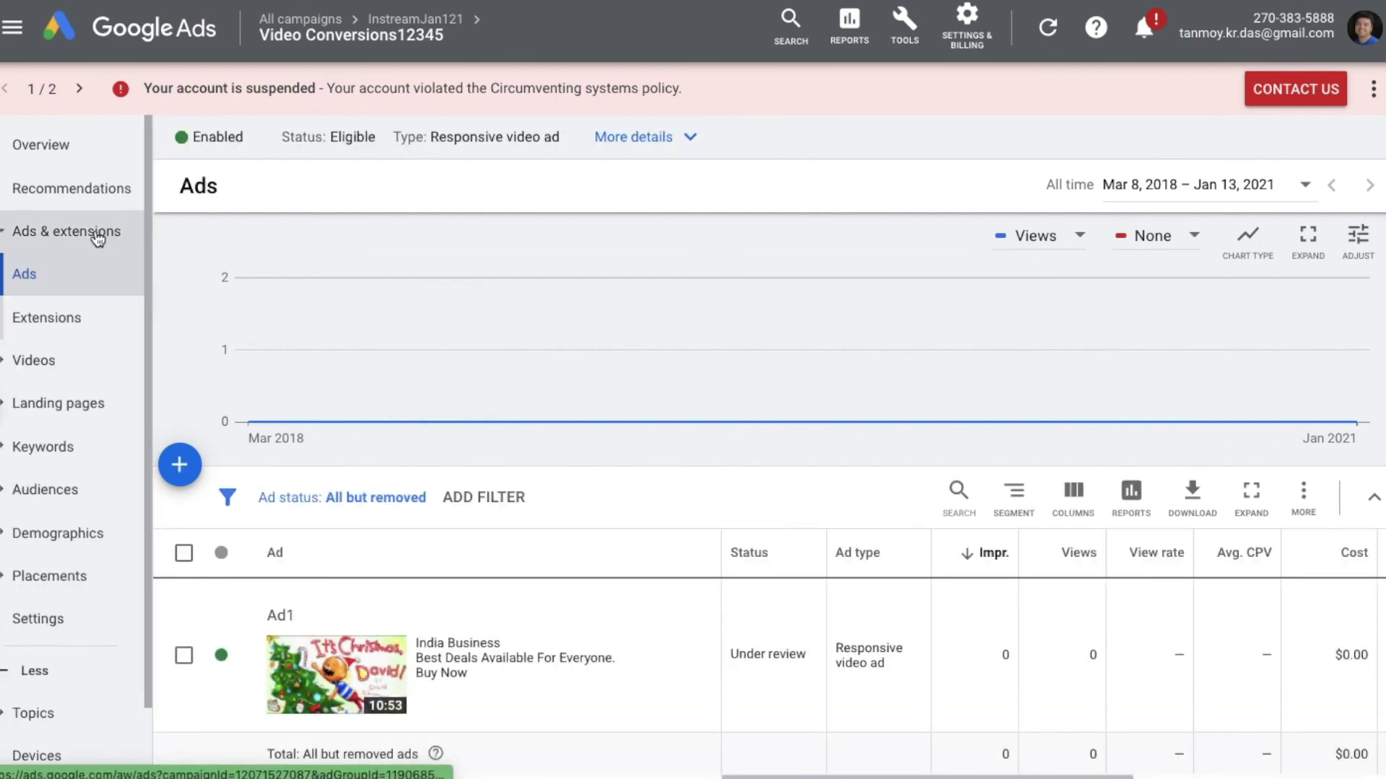